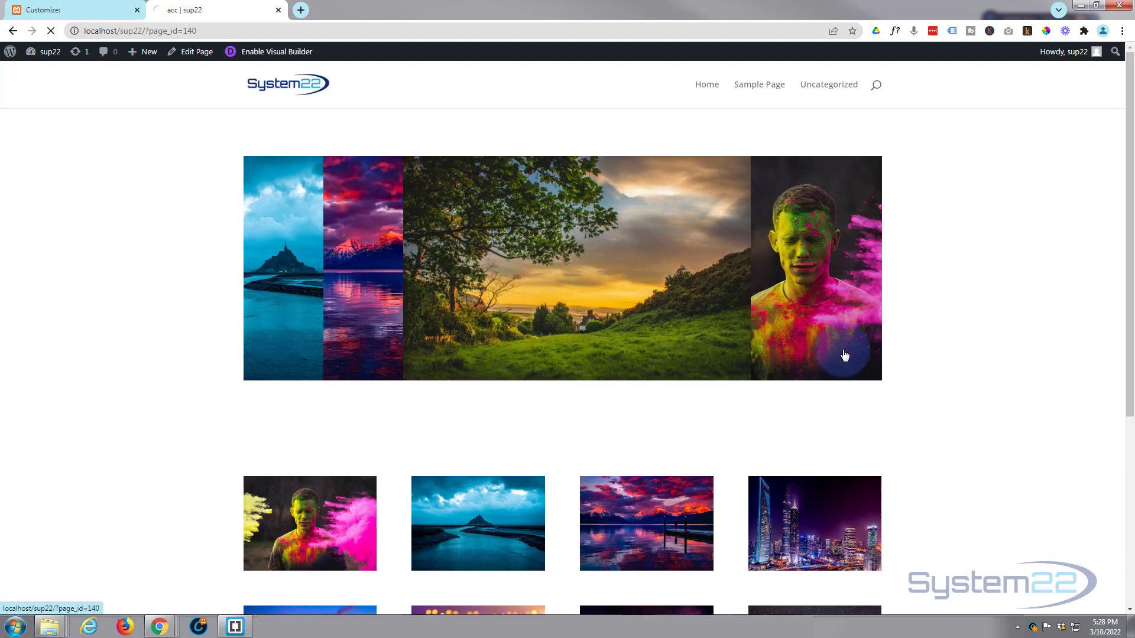
Replace the row's existing image accordion with a new Supreme Image Accordion module
left_click(844, 355)
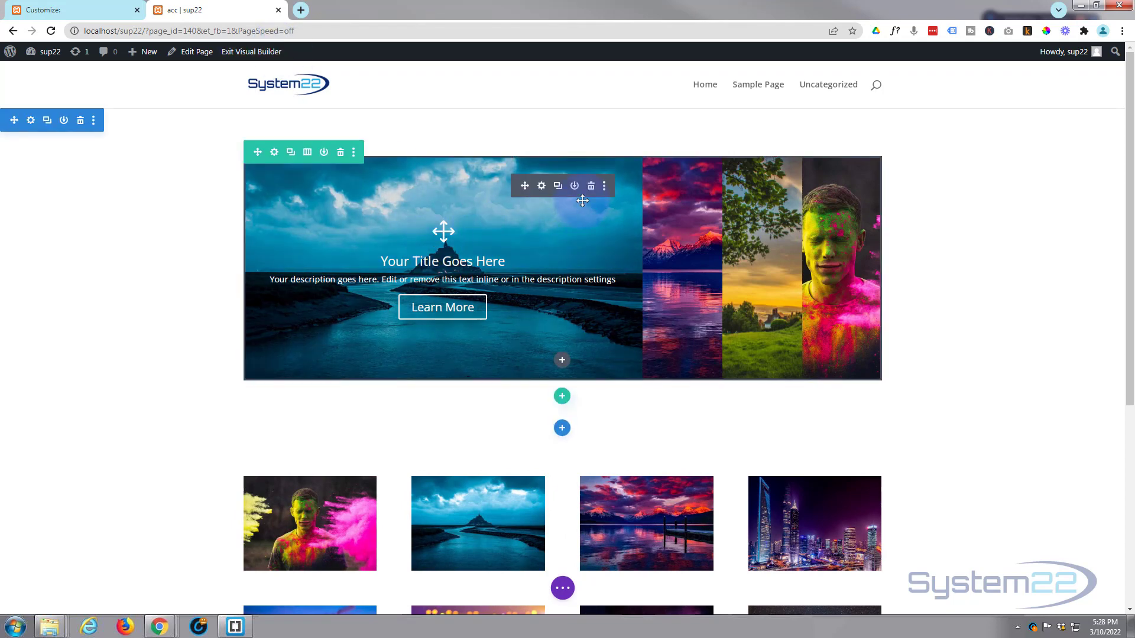
left_click(589, 188)
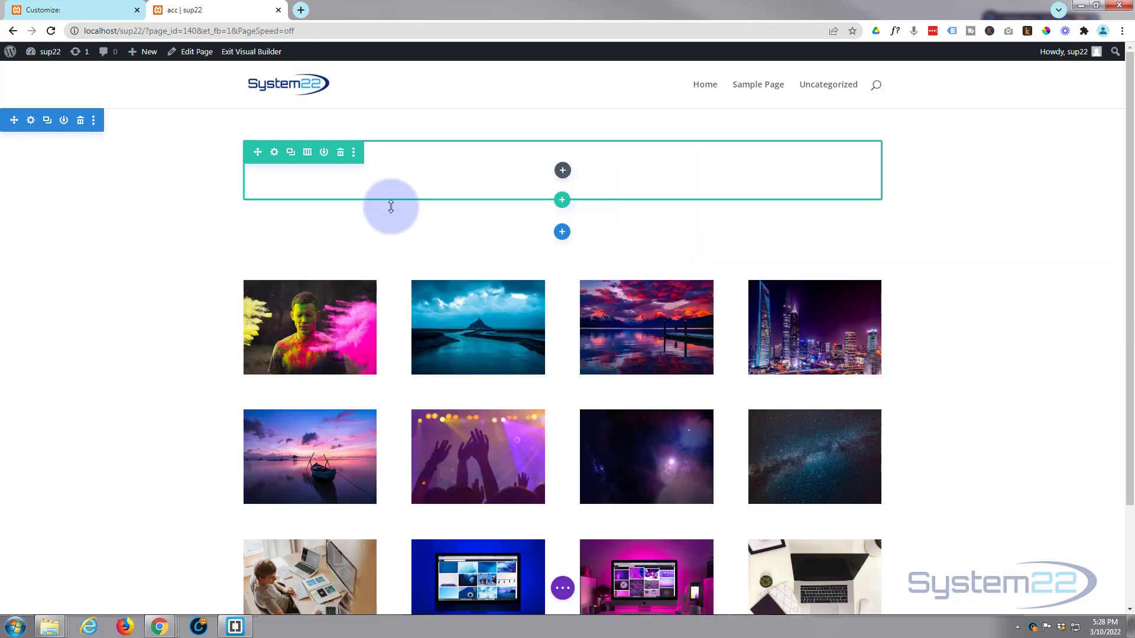
left_click(562, 170)
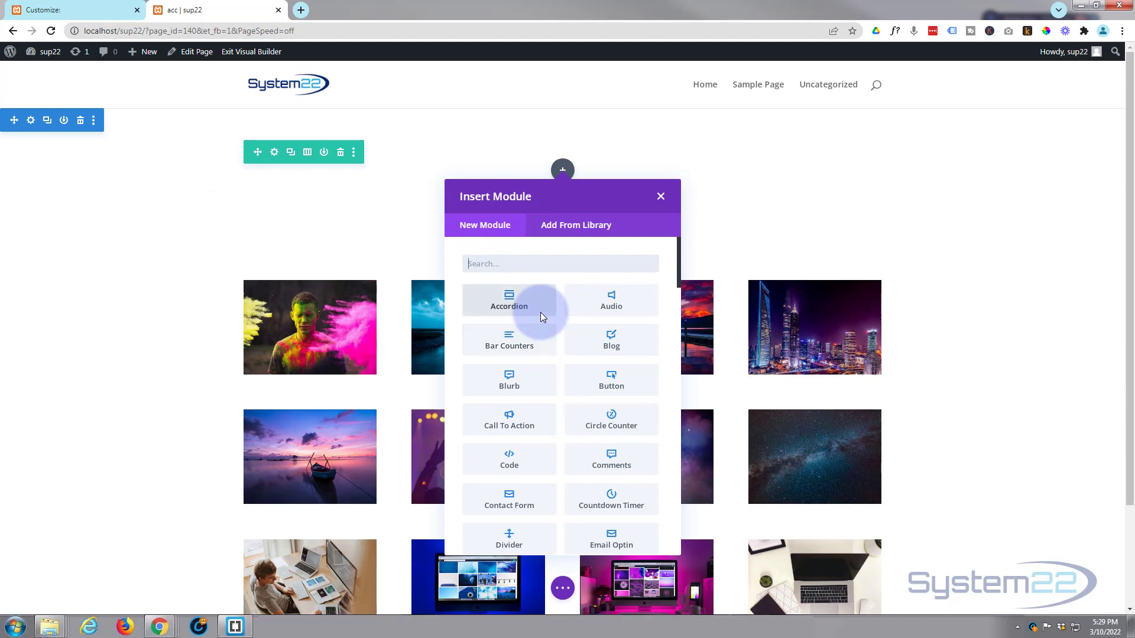
scroll(540, 313, "down", 6)
scroll(543, 318, "down", 8)
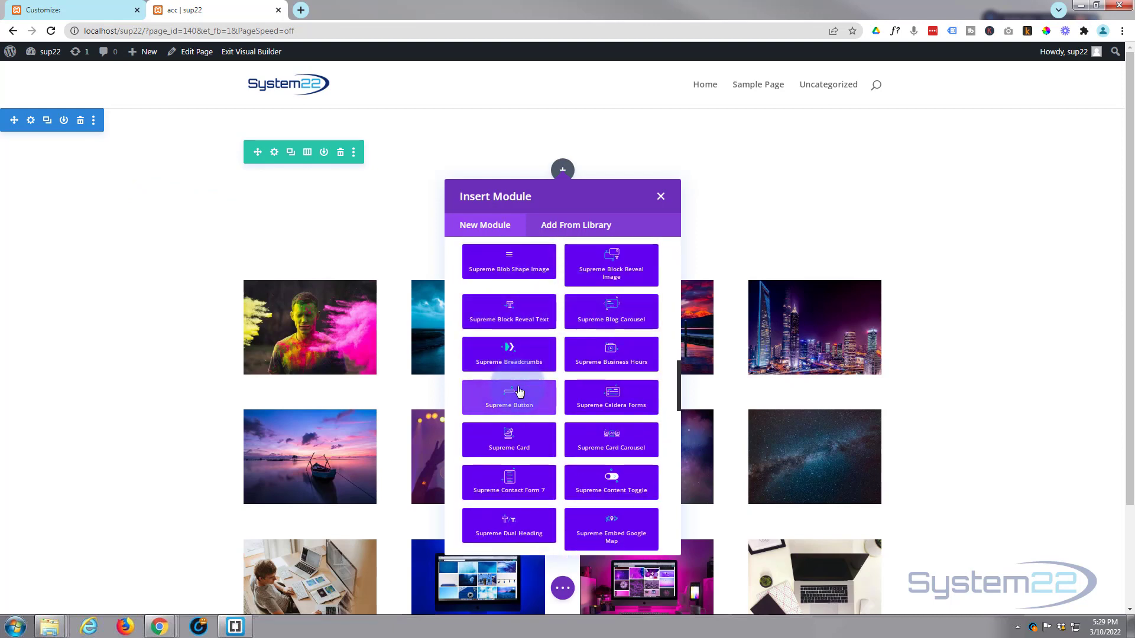
scroll(518, 391, "down", 7)
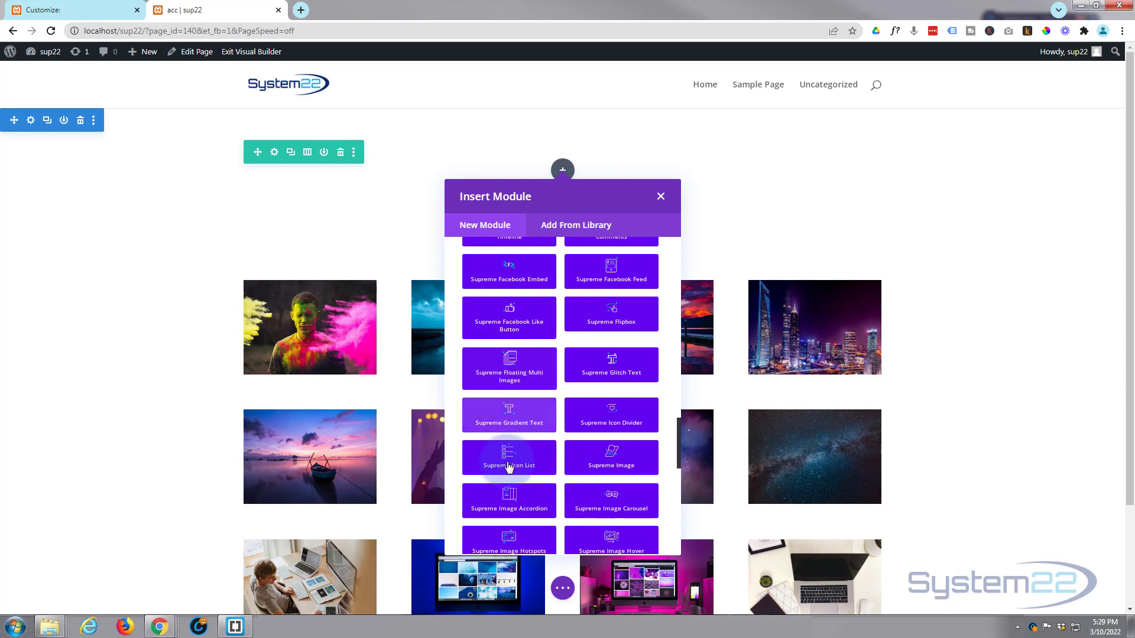
left_click(537, 501)
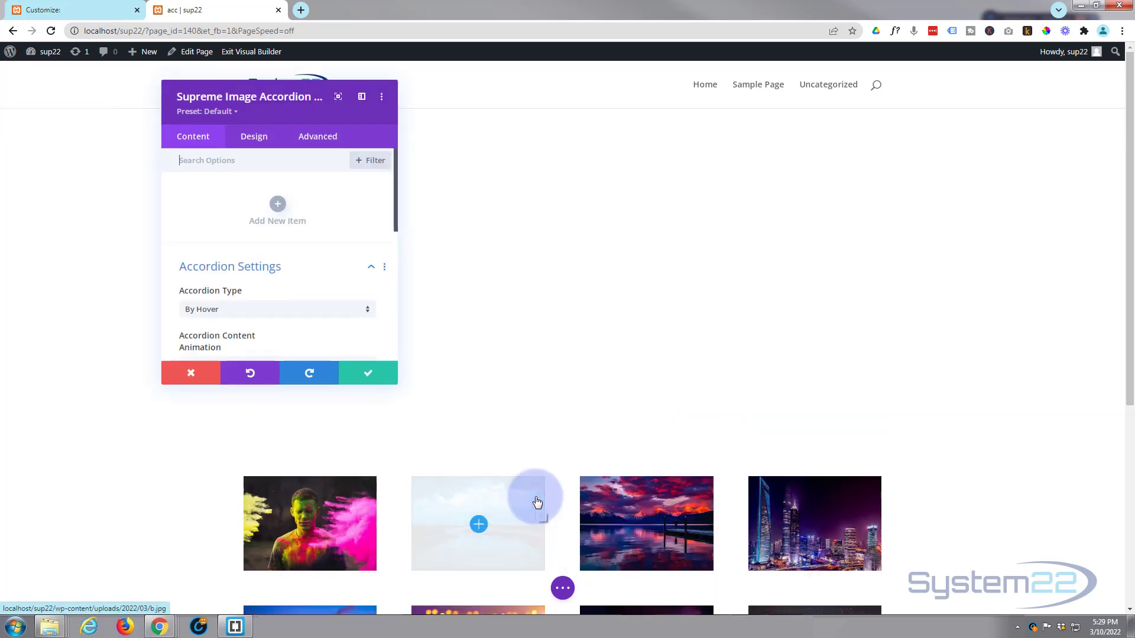
left_click_drag(332, 106, 950, 126)
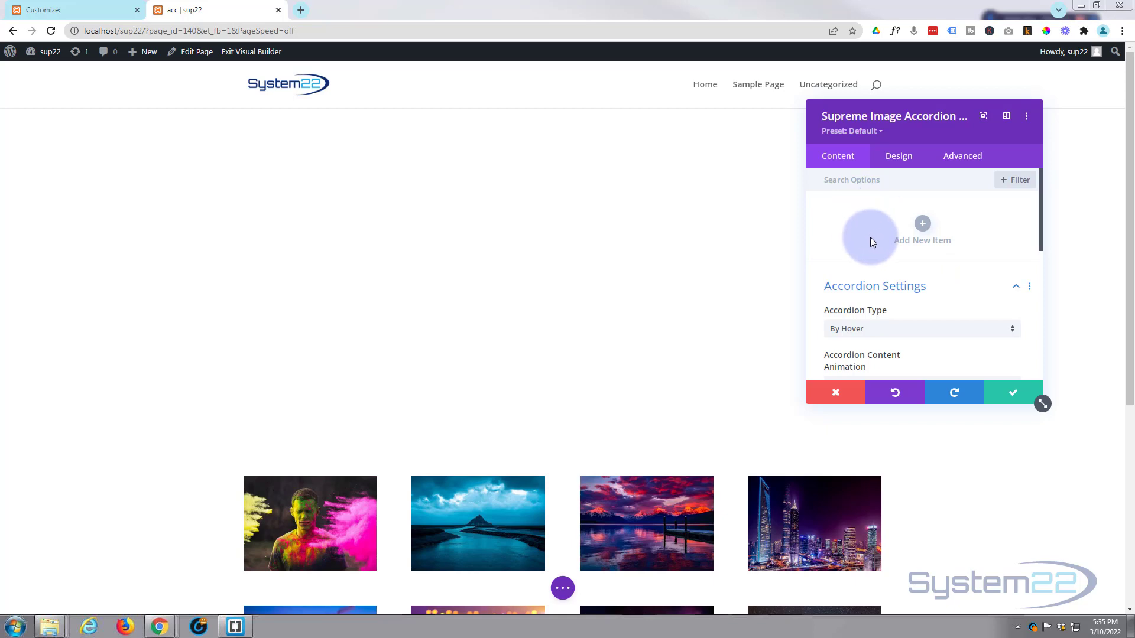
Add a new item to the image accordion and set its image to a.jpg from the media library
left_click(922, 224)
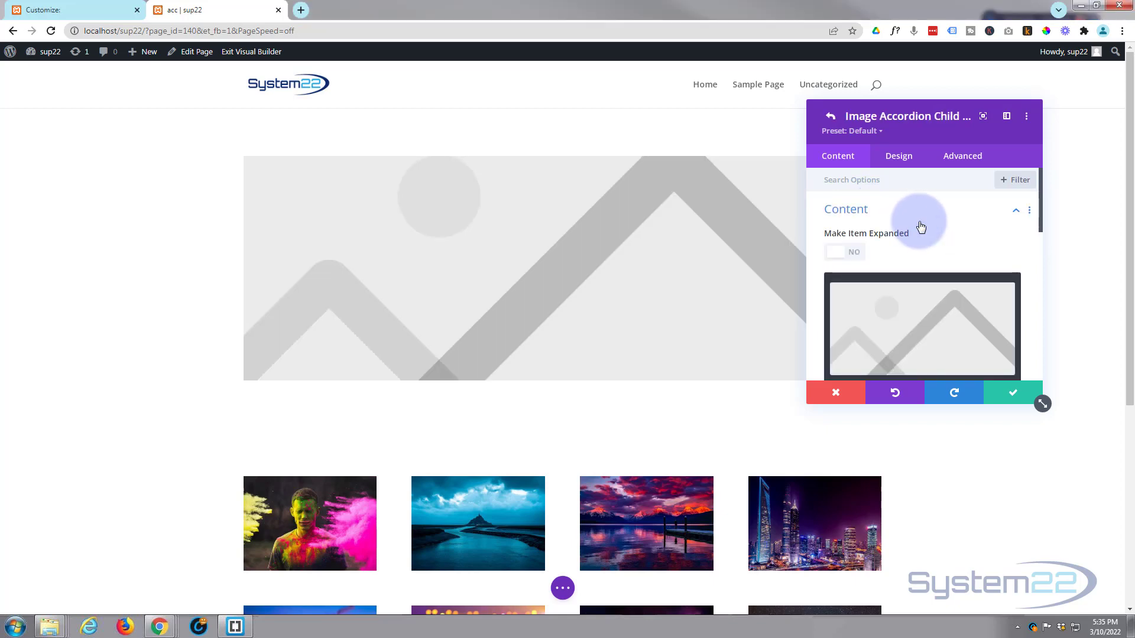
left_click(881, 323)
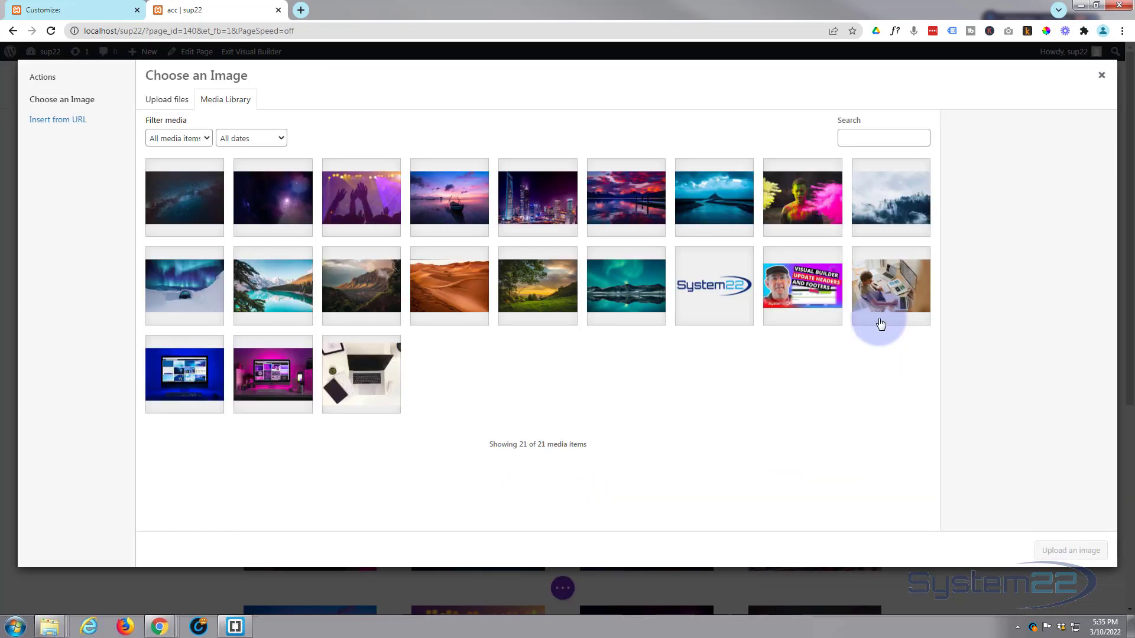
left_click(804, 216)
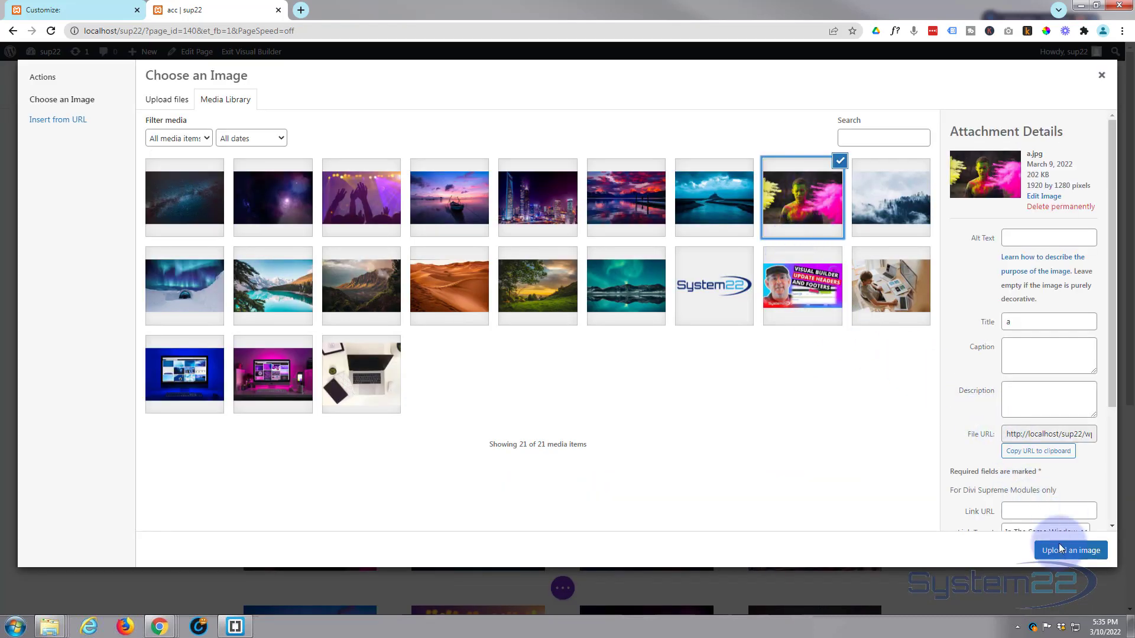
left_click(1070, 550)
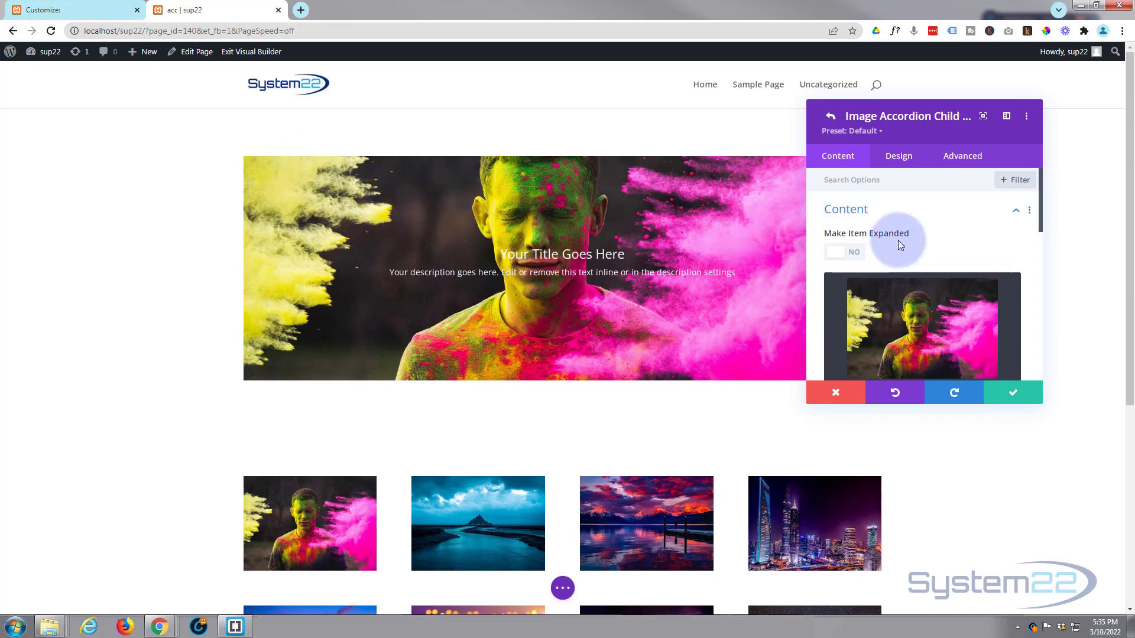
Enable the item's icon and search the available icons for "User", also viewing the enlarged icon picker
scroll(906, 241, "down", 2)
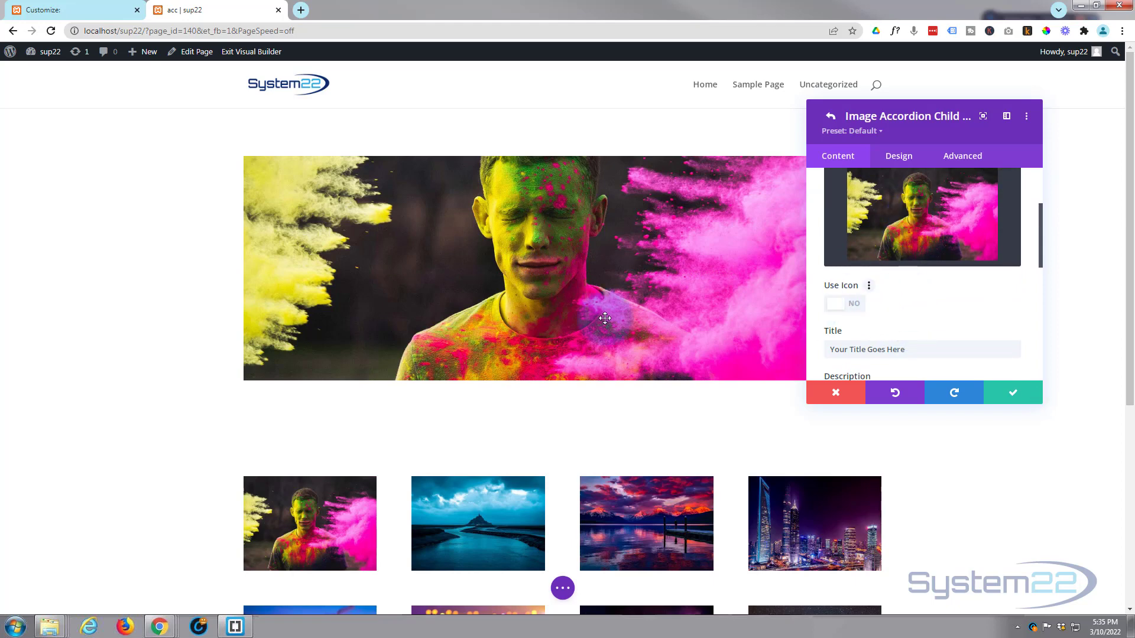
left_click(850, 304)
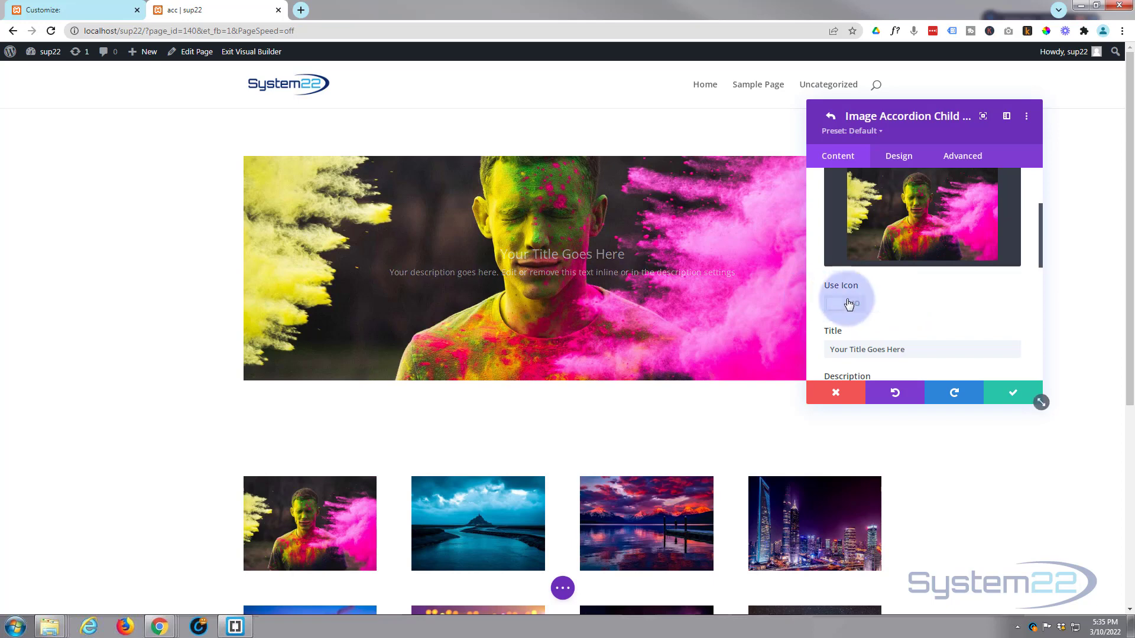
scroll(924, 299, "down", 2)
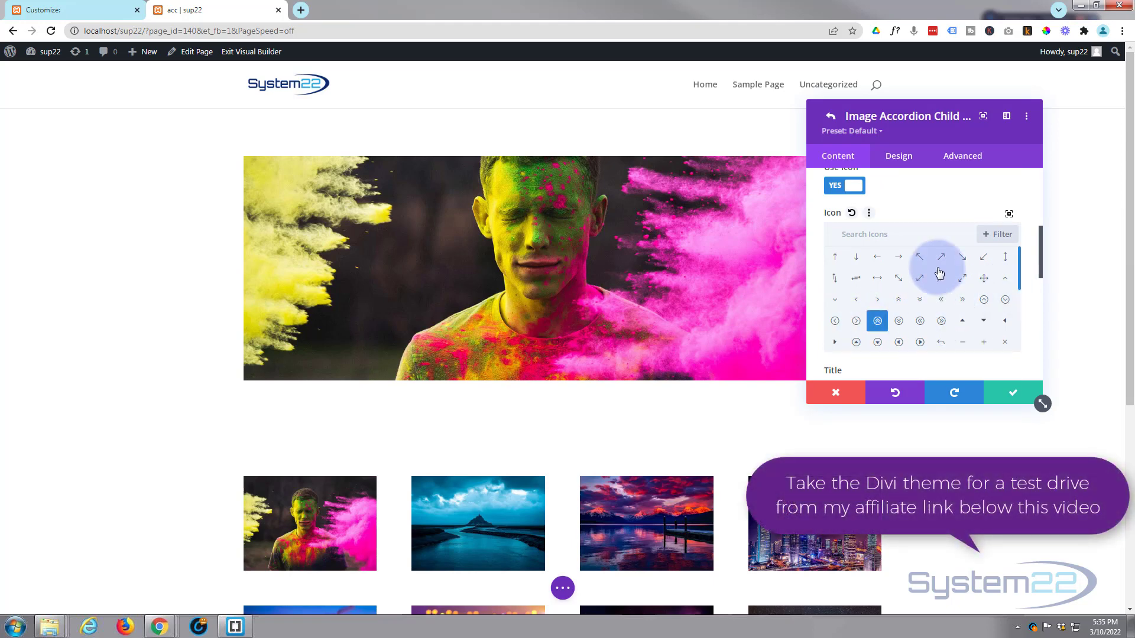
left_click(897, 236)
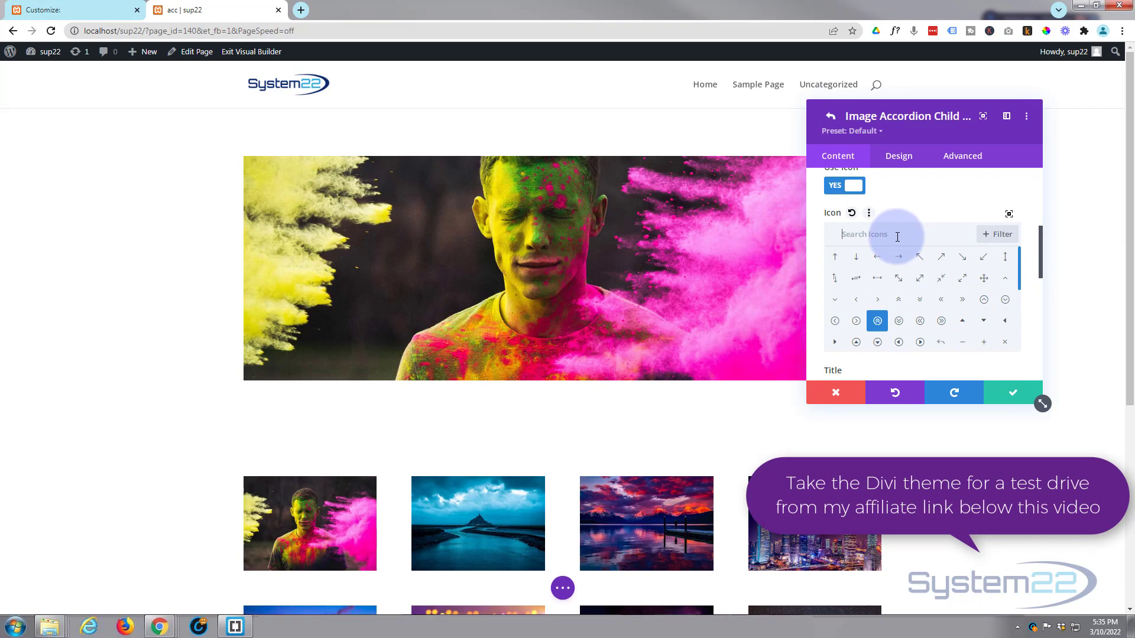
type("user")
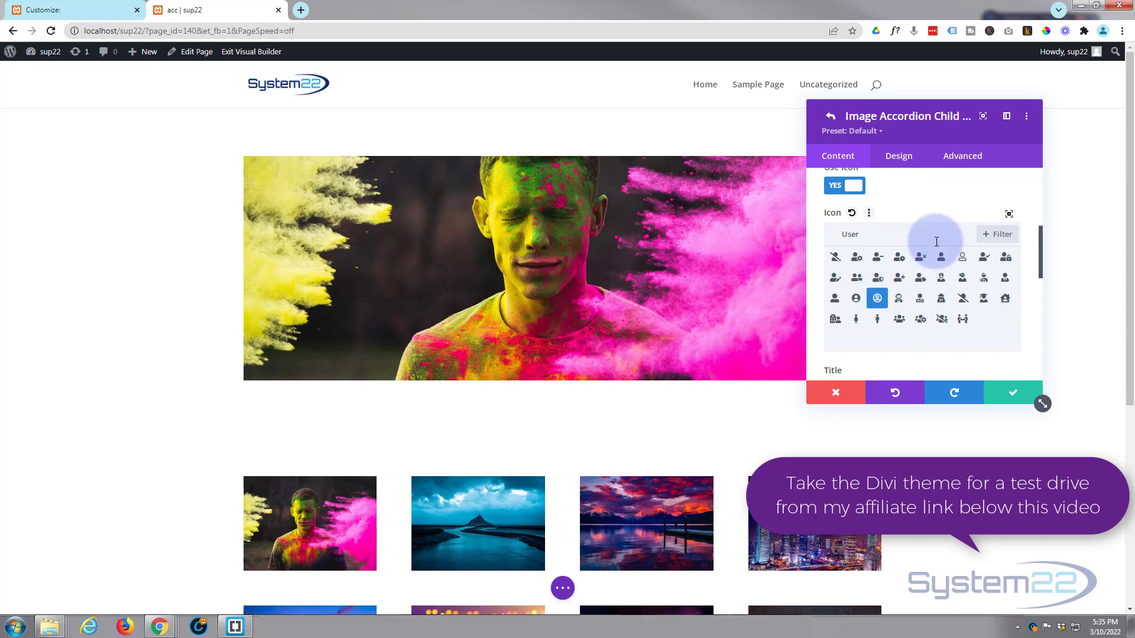
left_click(1009, 214)
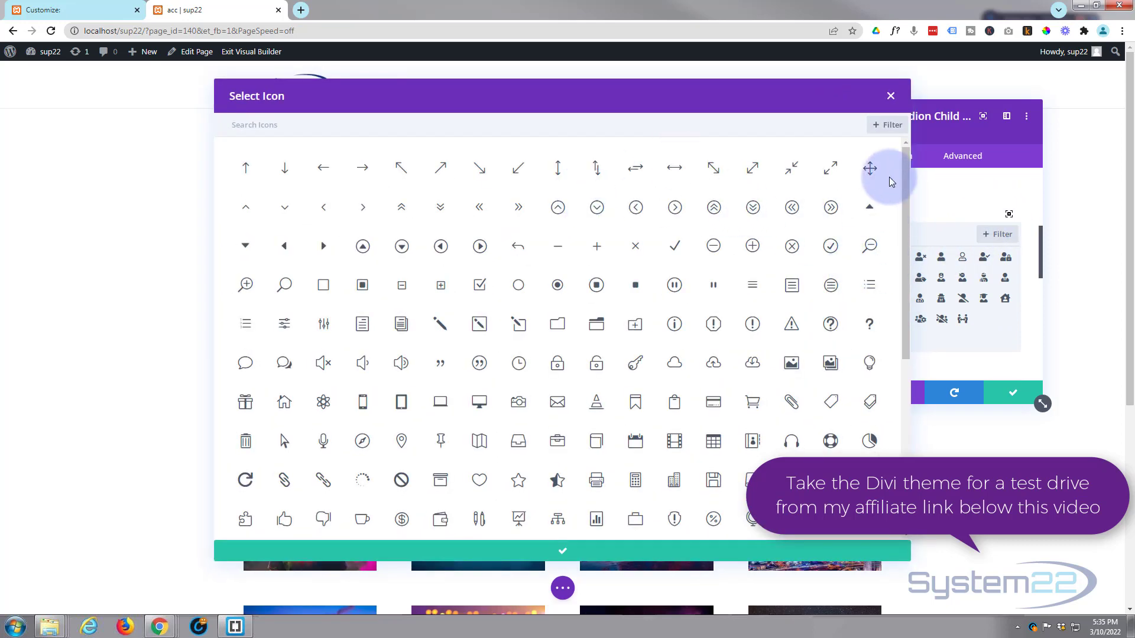
left_click(890, 95)
Show a button on the accordion item with the text "Learn More" and the link "#"
scroll(958, 239, "down", 3)
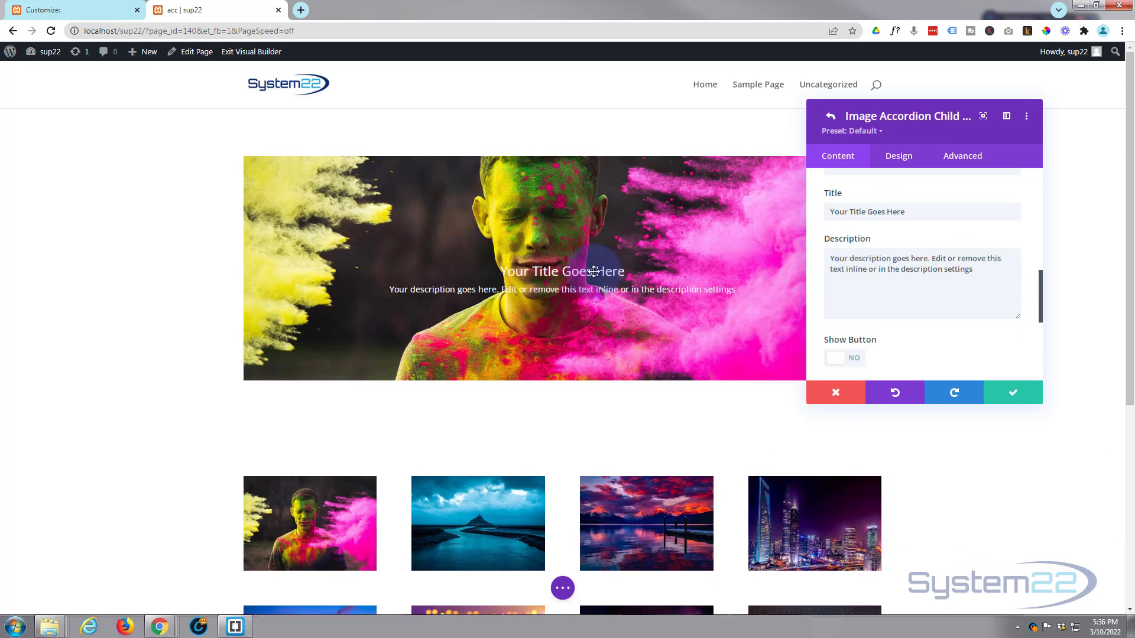
scroll(868, 279, "down", 1)
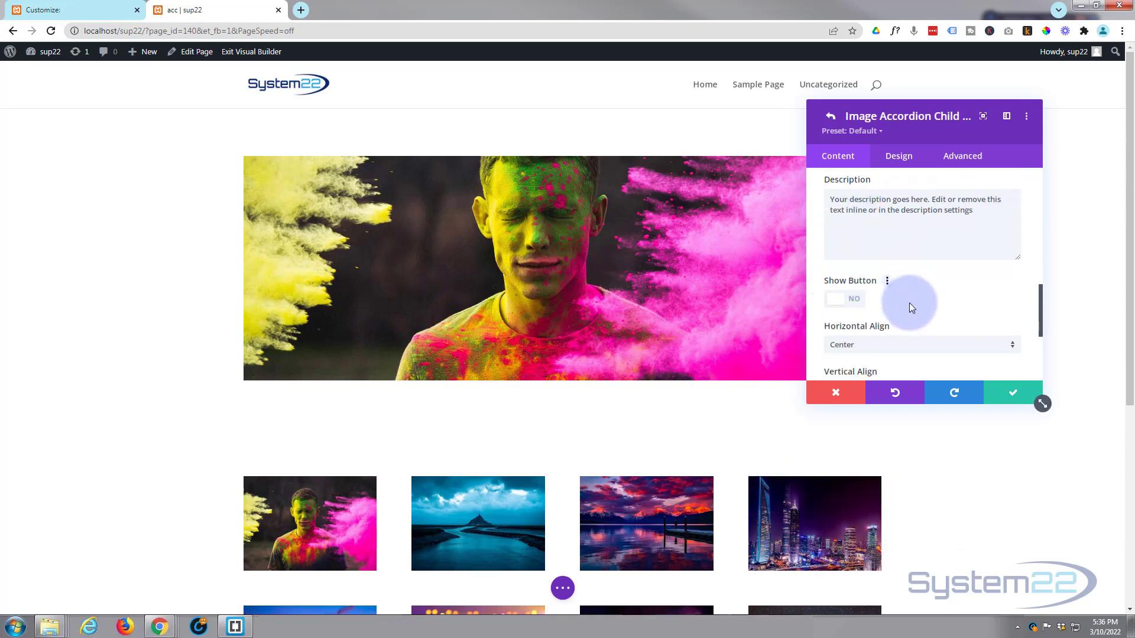
left_click(853, 301)
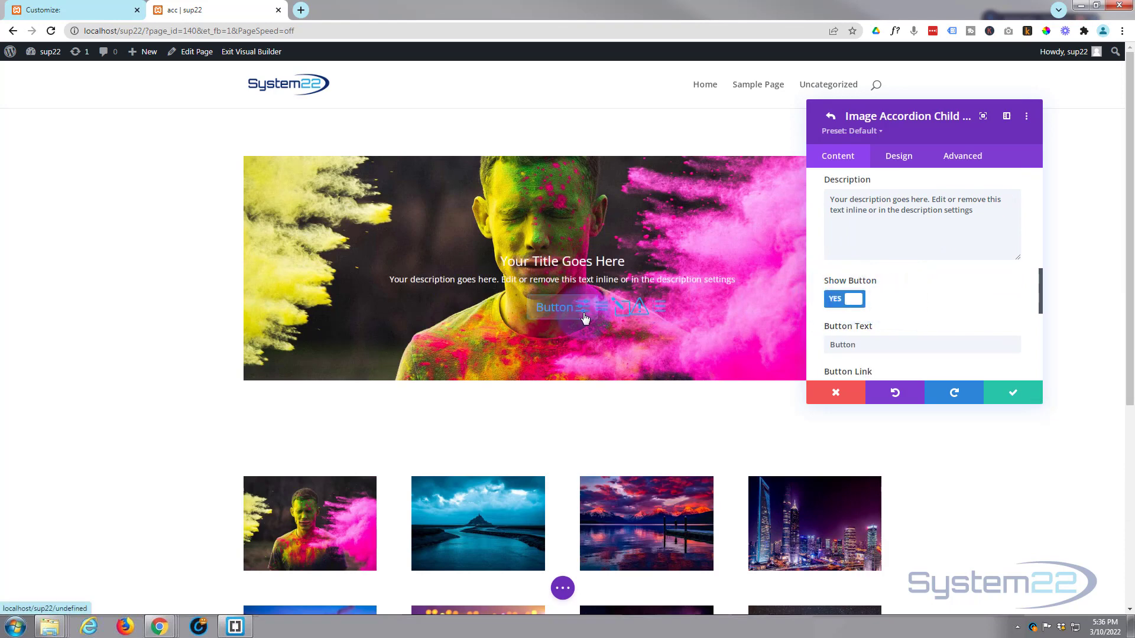
scroll(888, 300, "down", 1)
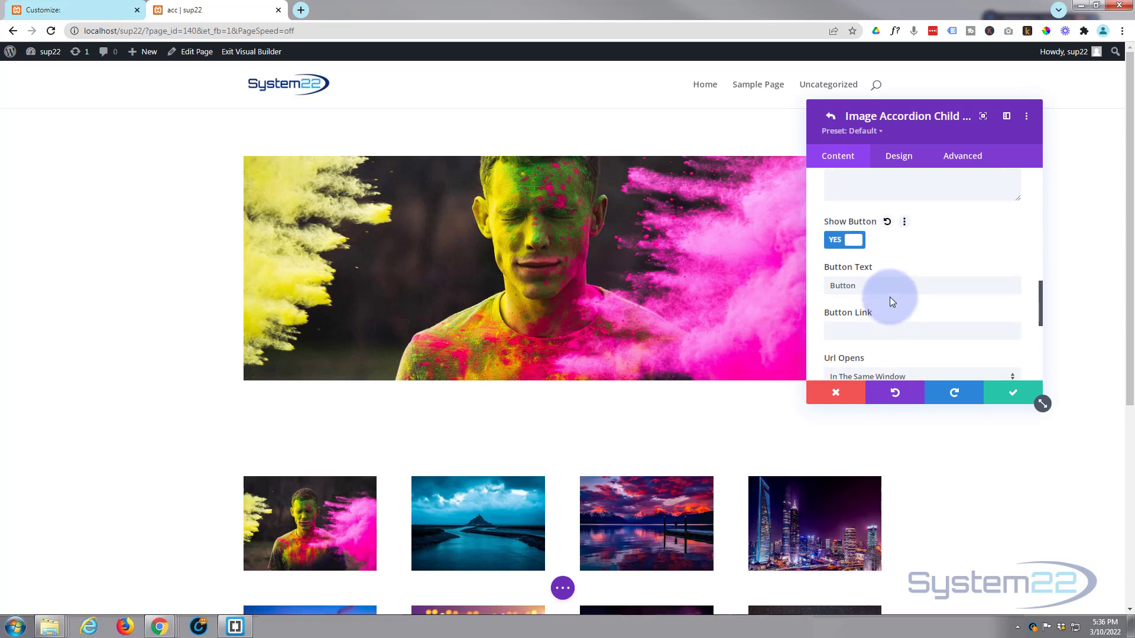
left_click_drag(882, 286, 817, 287)
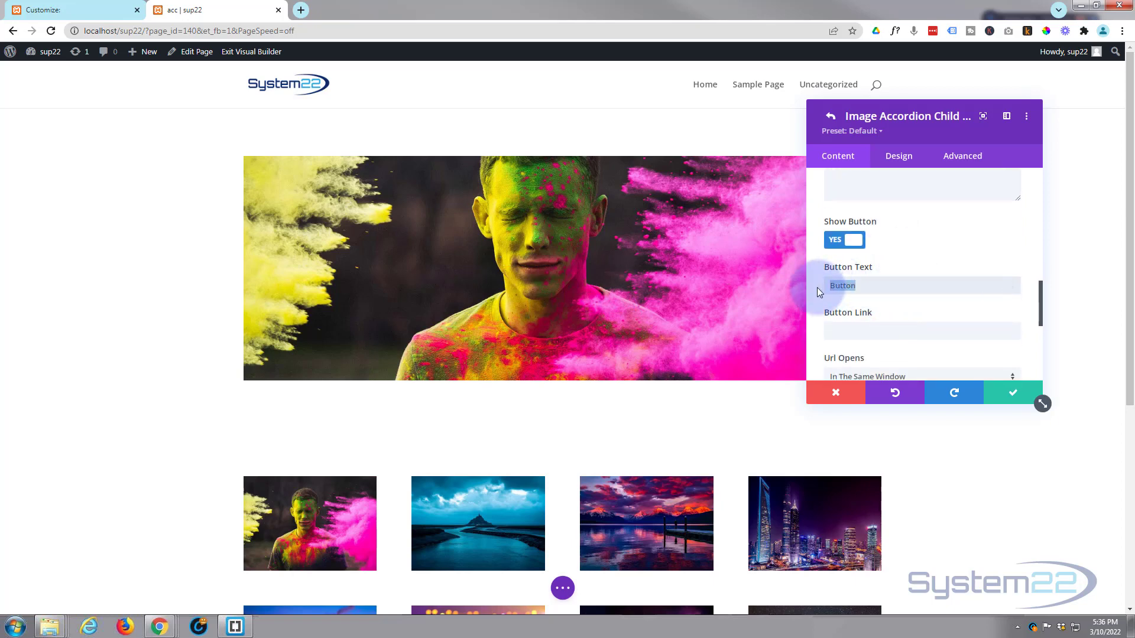
type("Learn More")
left_click(838, 330)
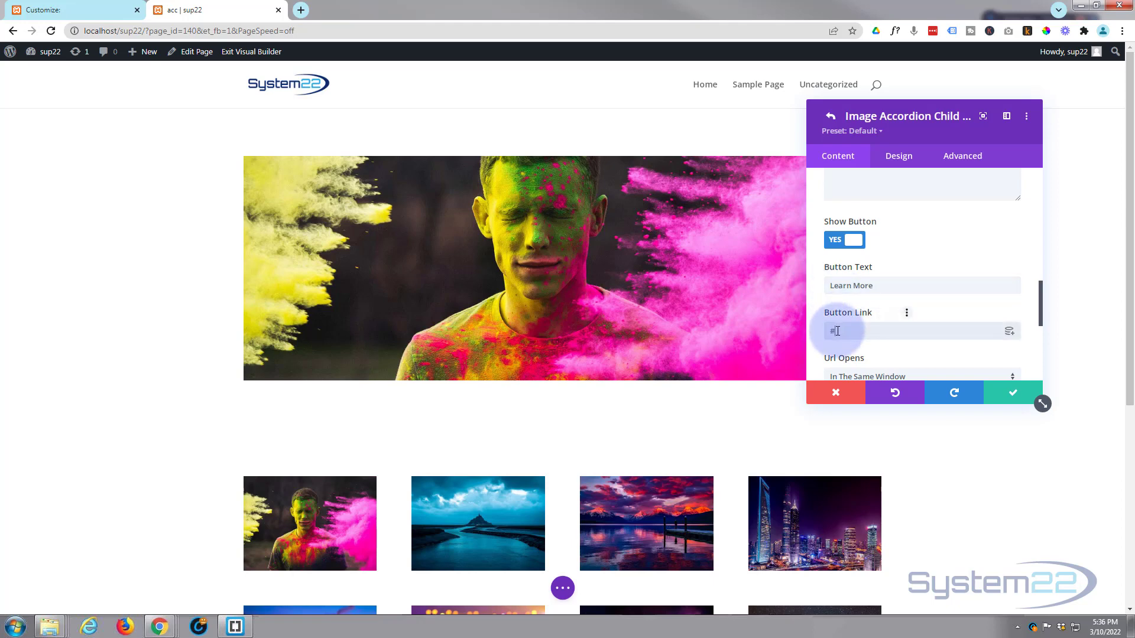
Check the available options for how the button URL opens and for the item's horizontal alignment
scroll(859, 297, "down", 3)
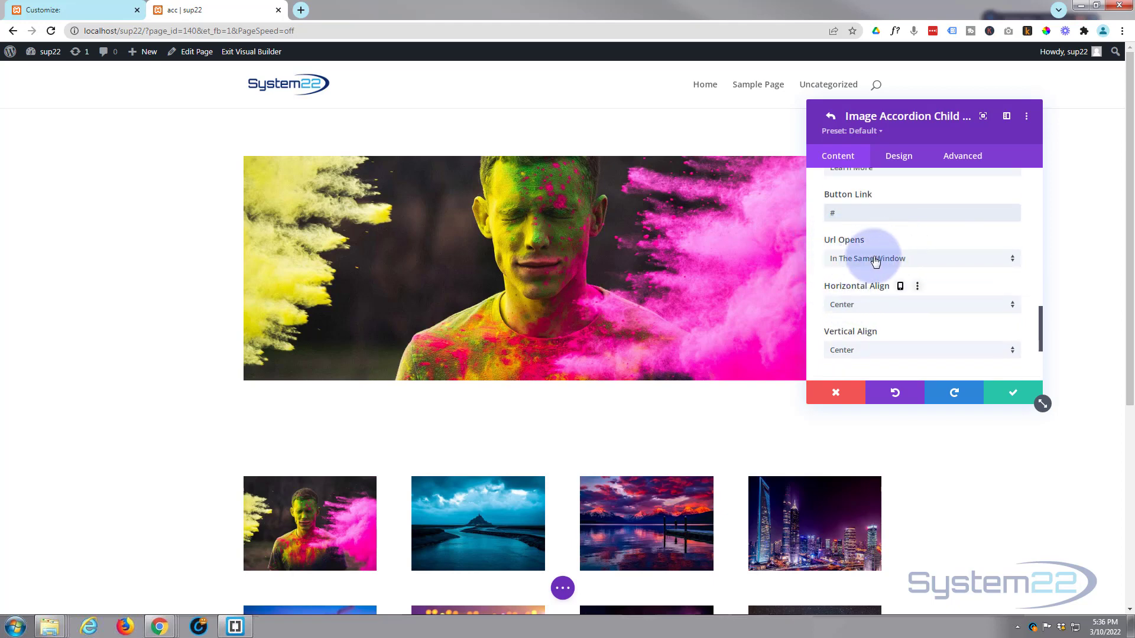
left_click(932, 260)
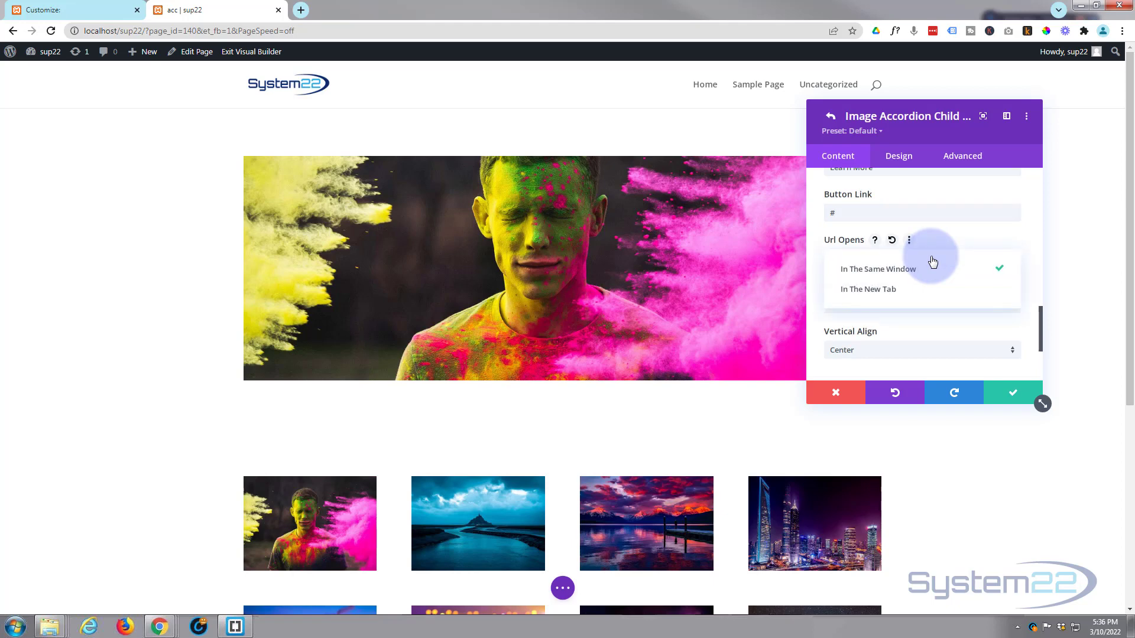
left_click(818, 266)
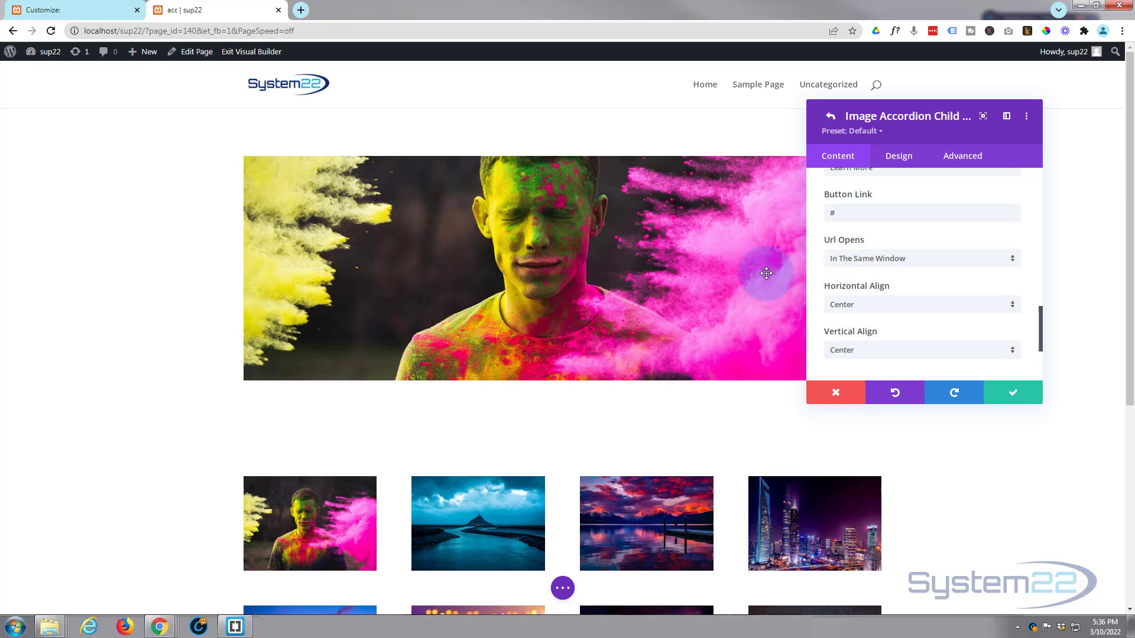
left_click(888, 307)
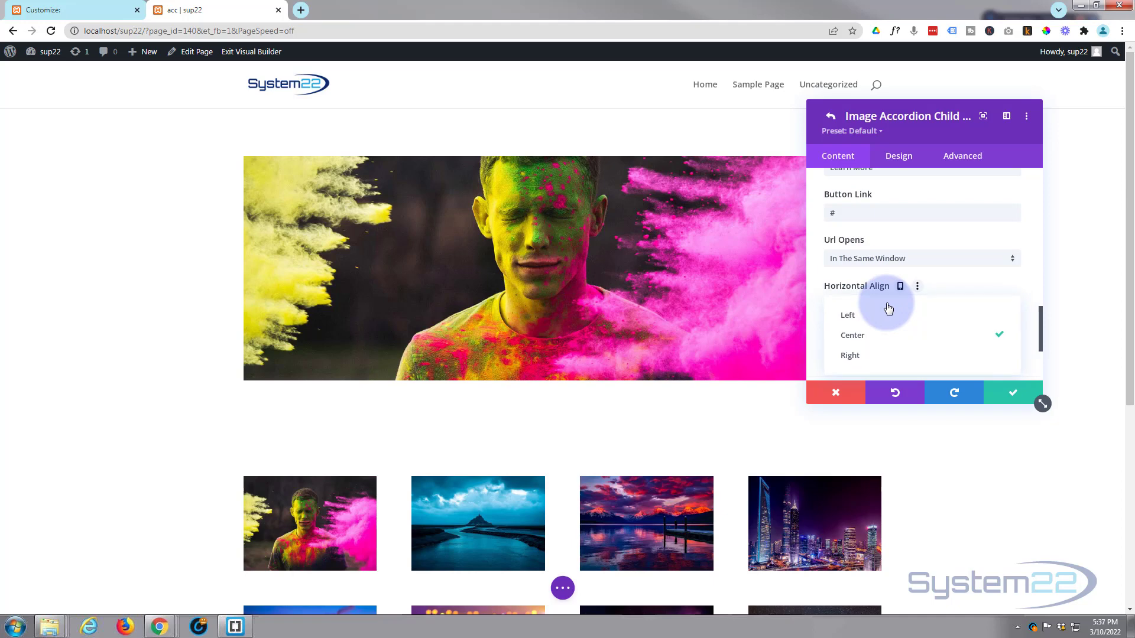
left_click(820, 300)
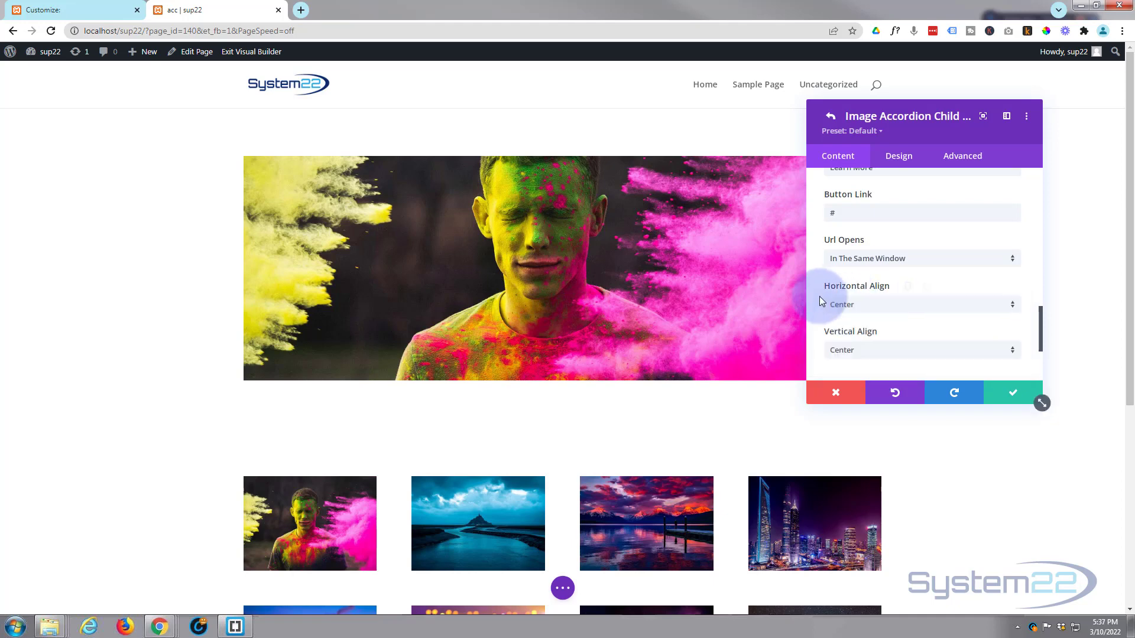
Try the Top and Bottom vertical alignments for the item's content and set it back to Center
scroll(817, 296, "down", 1)
left_click(877, 297)
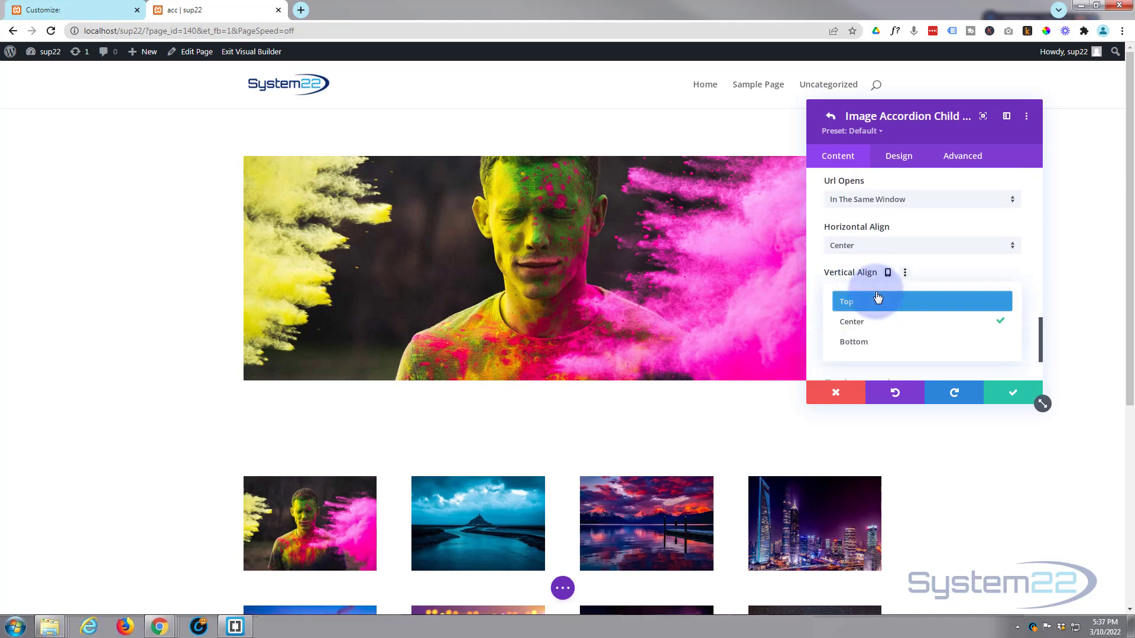
left_click(855, 303)
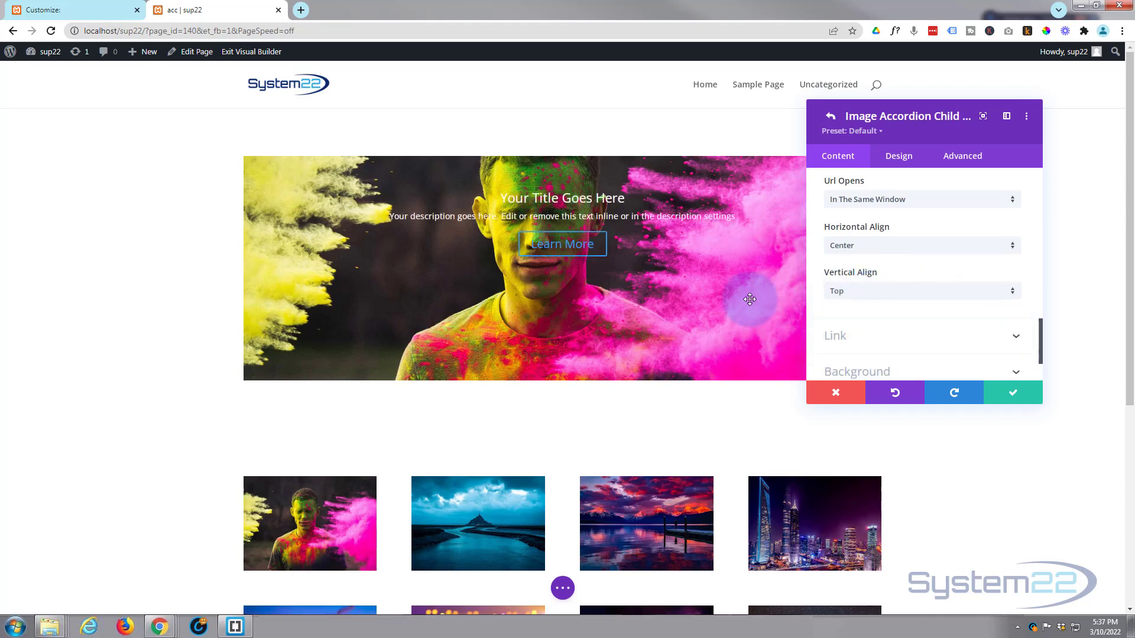
left_click(876, 293)
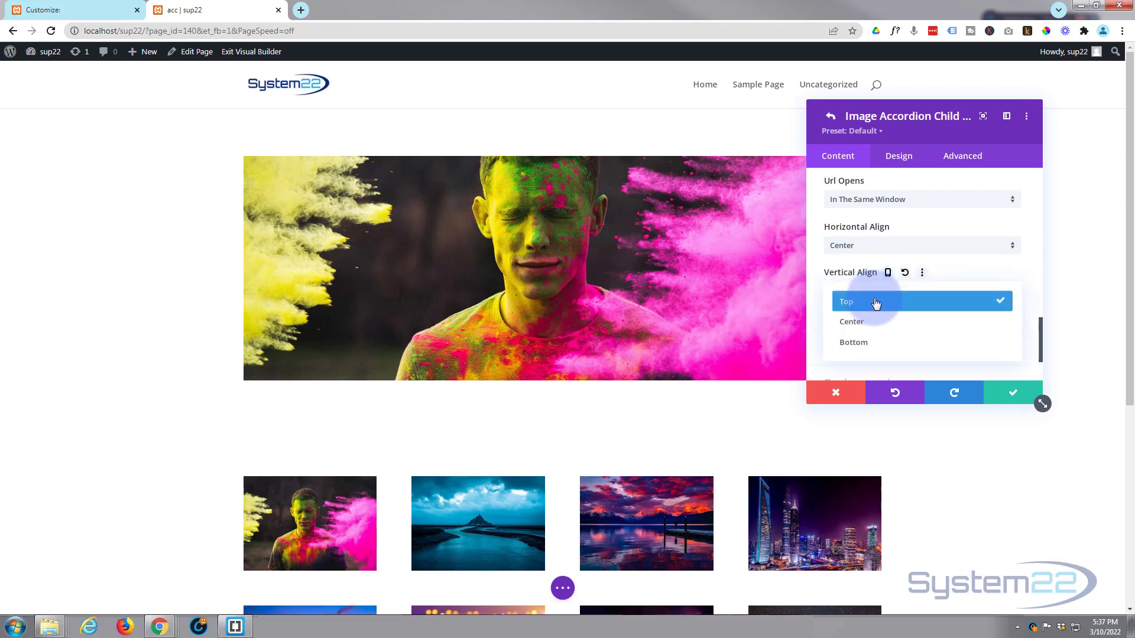
left_click(860, 324)
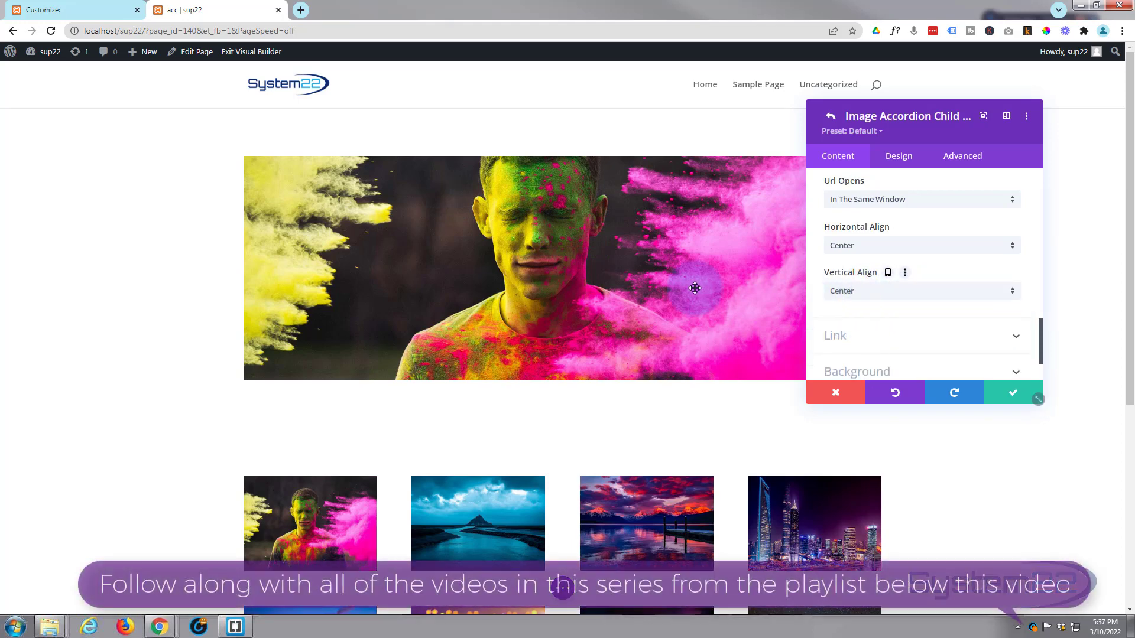
left_click(867, 293)
left_click(881, 345)
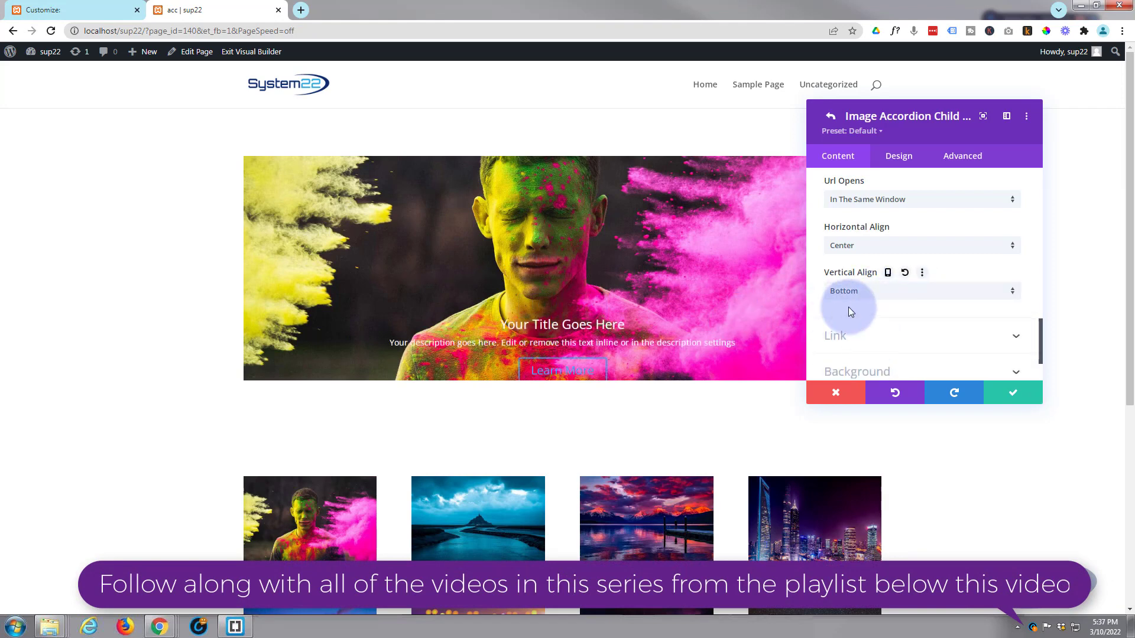
left_click(885, 292)
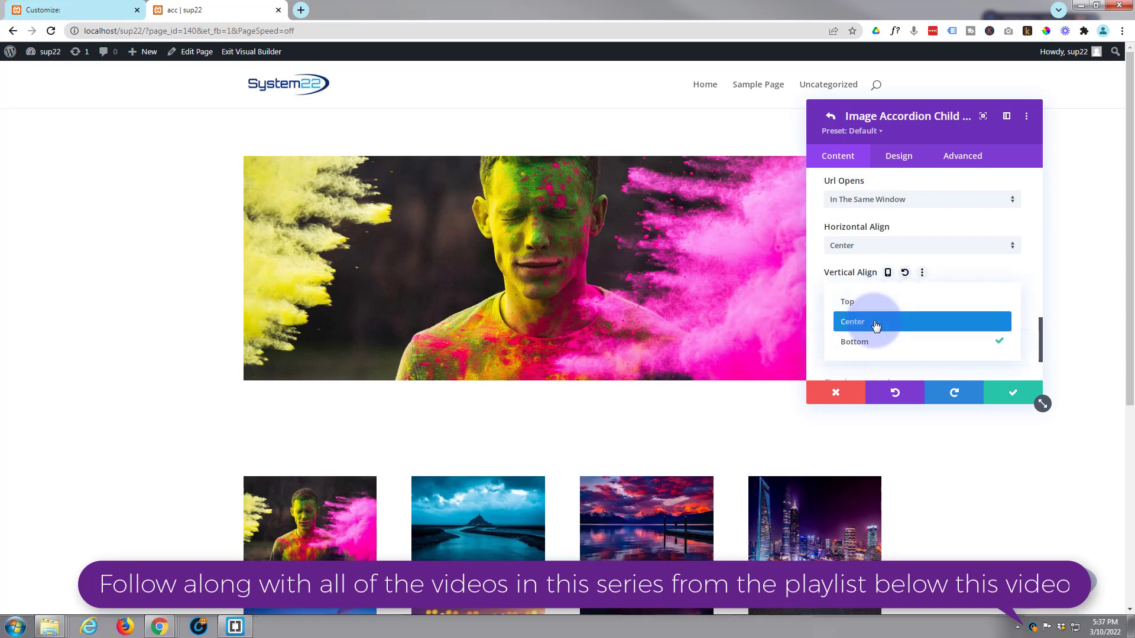
left_click(874, 322)
scroll(876, 320, "down", 1)
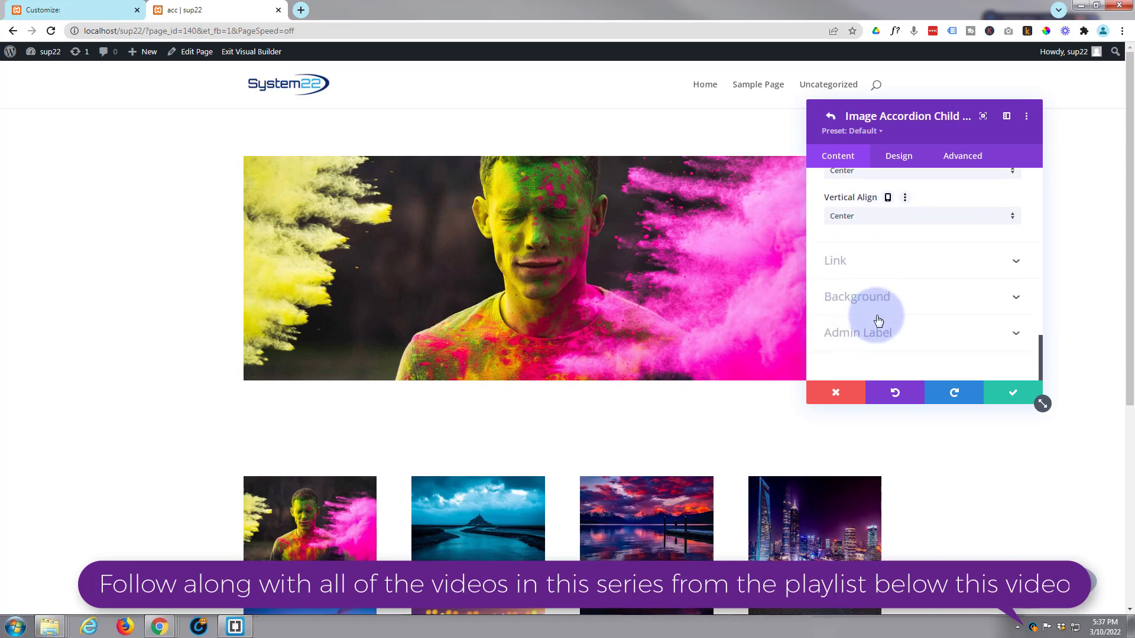
Examine the accordion item's link URL, link target and background color settings
left_click(861, 260)
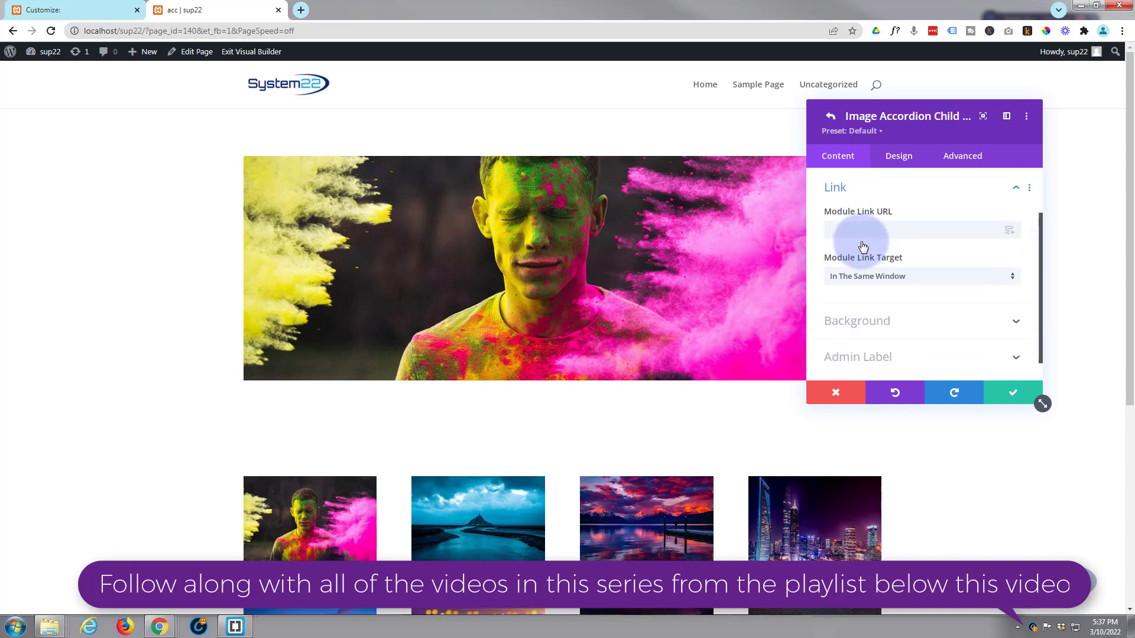
left_click(859, 236)
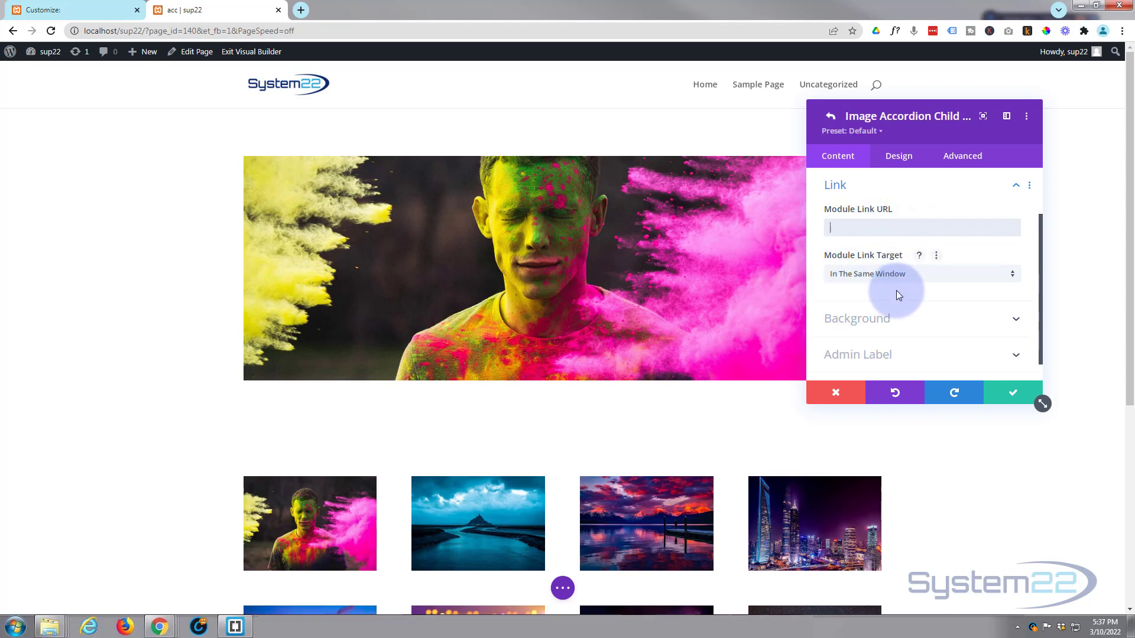
scroll(893, 292, "down", 1)
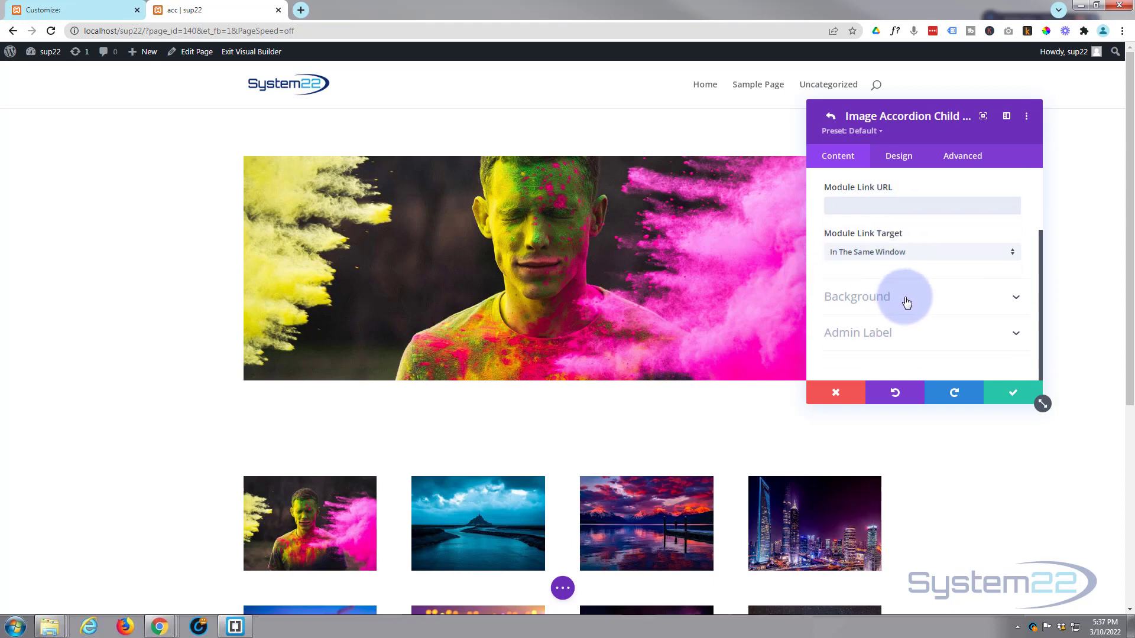
left_click(907, 302)
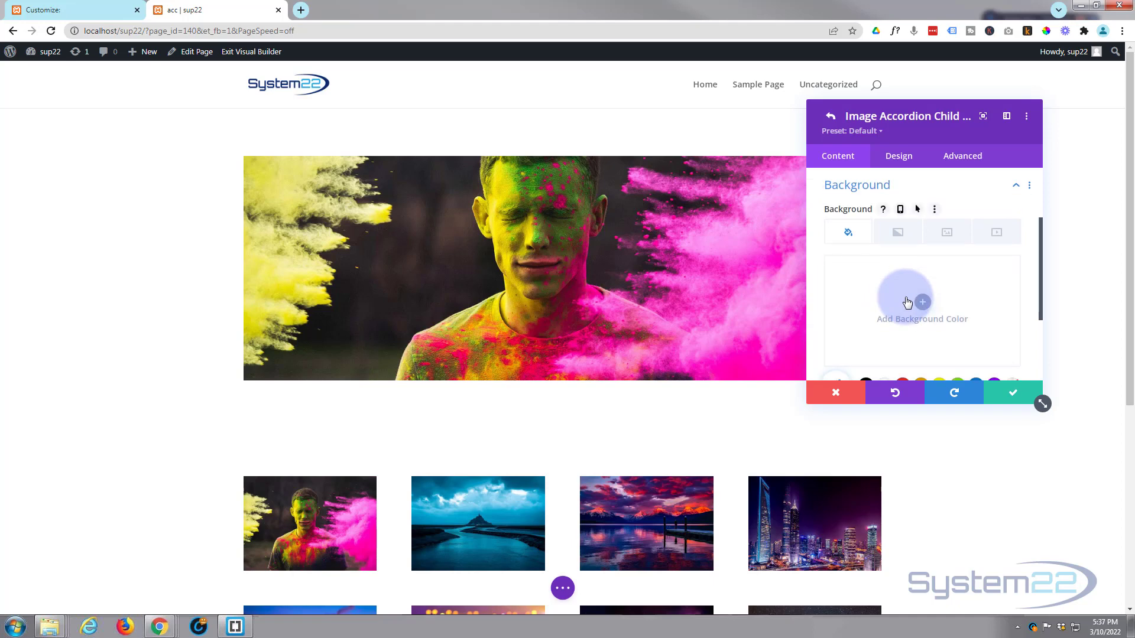
scroll(876, 283, "down", 2)
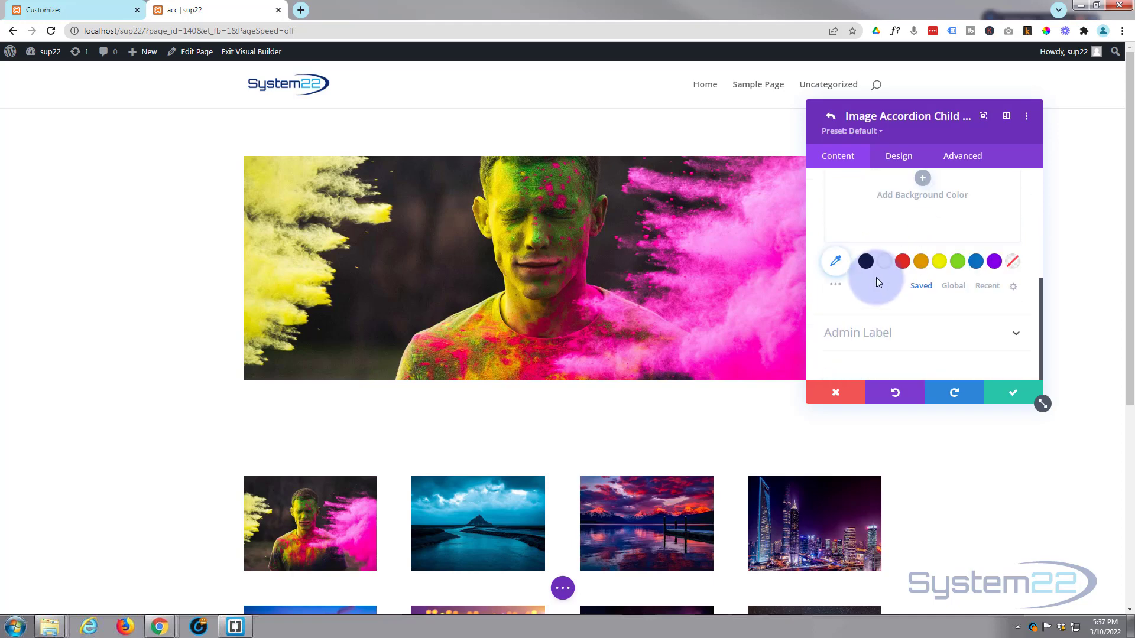
scroll(880, 288, "up", 3)
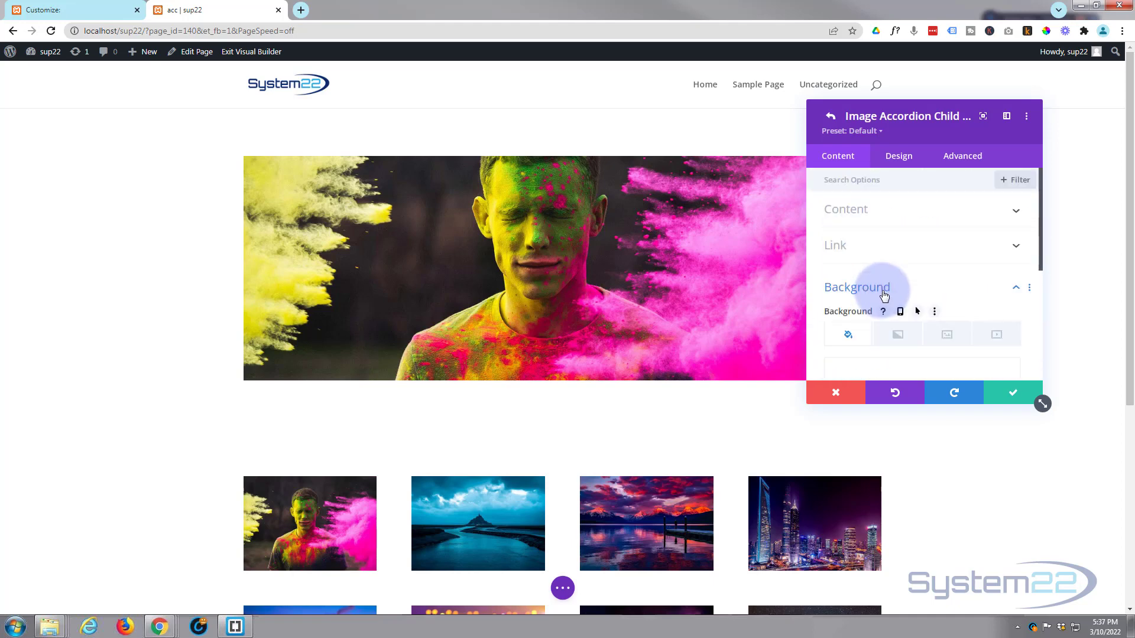
Set the item's overlay color to black, try it at 0.35 opacity, and make it fully transparent as rgba(0,0,0,0)
left_click(905, 161)
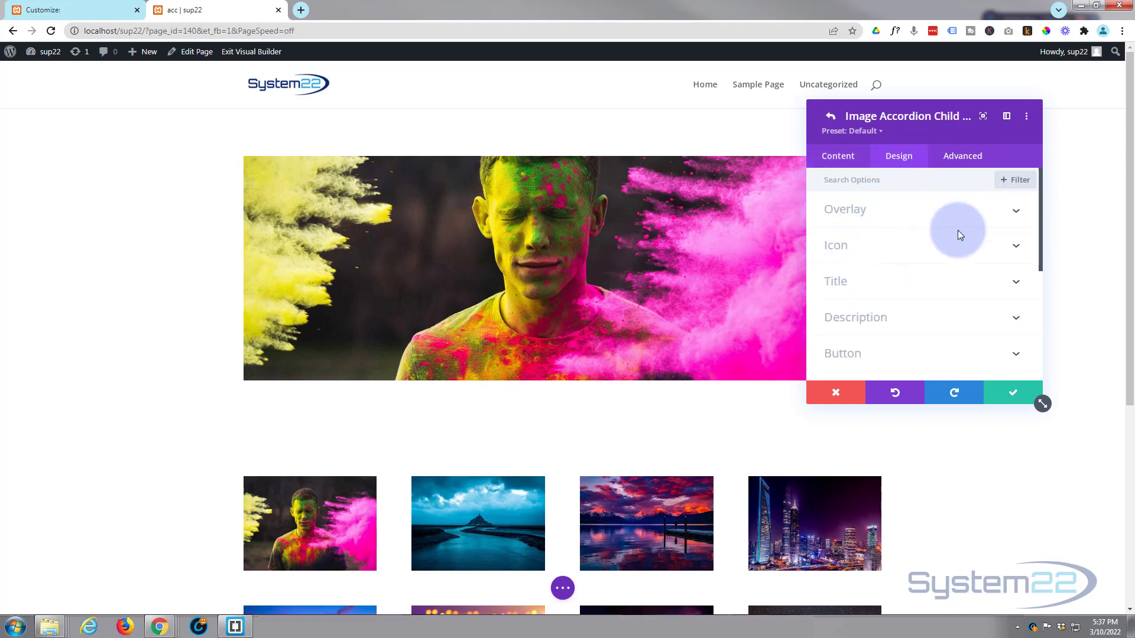
left_click(912, 216)
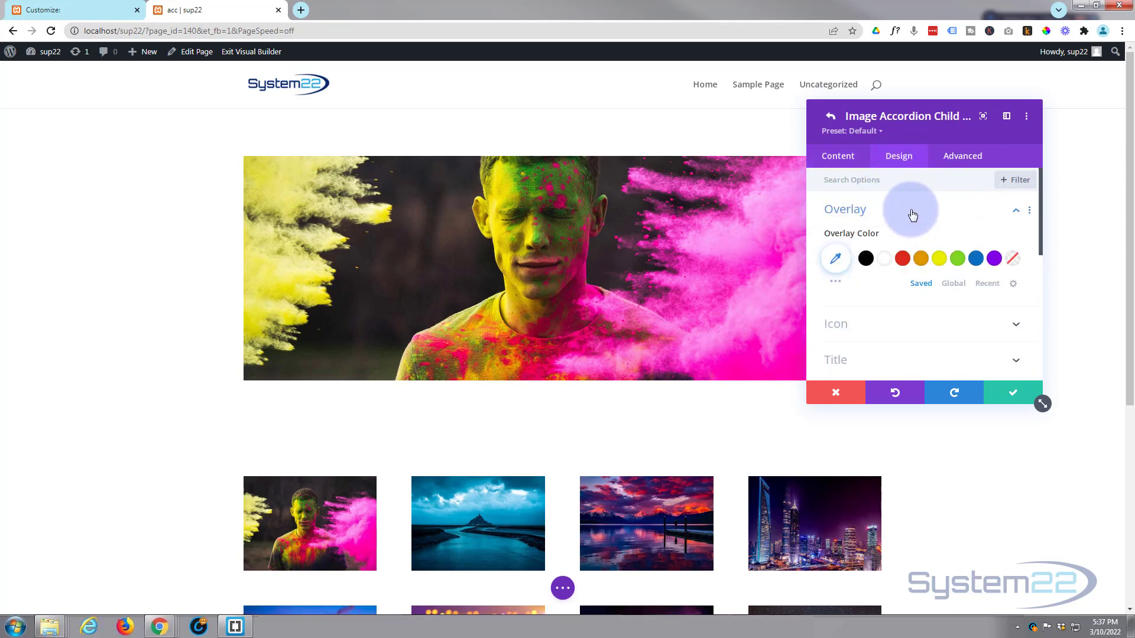
mouse_move(771, 256)
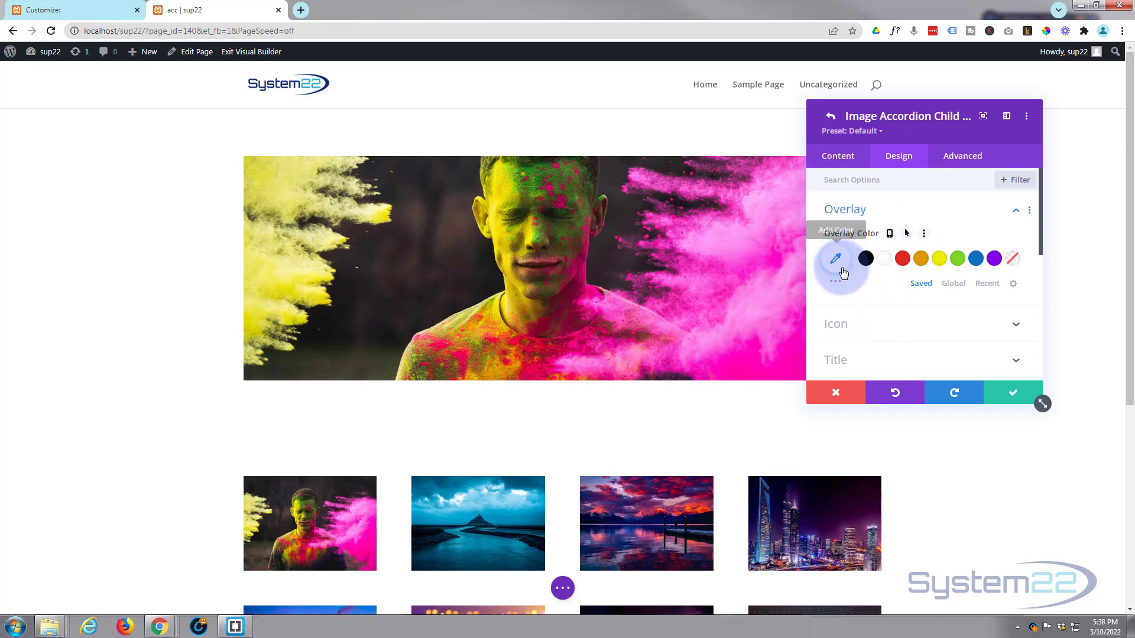
left_click(865, 260)
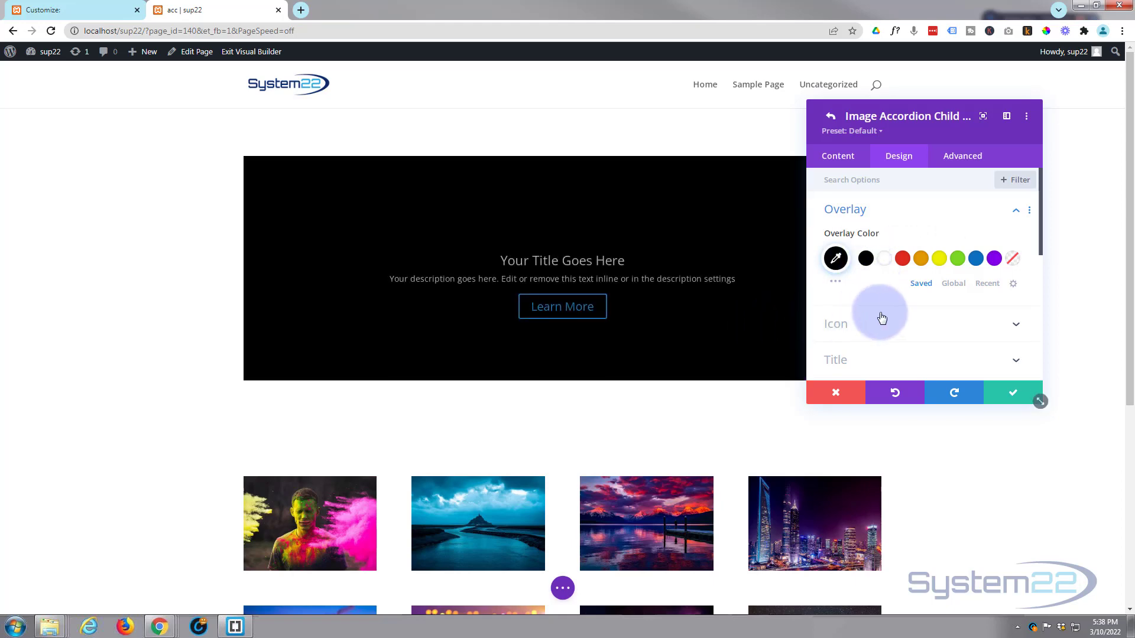
left_click(837, 260)
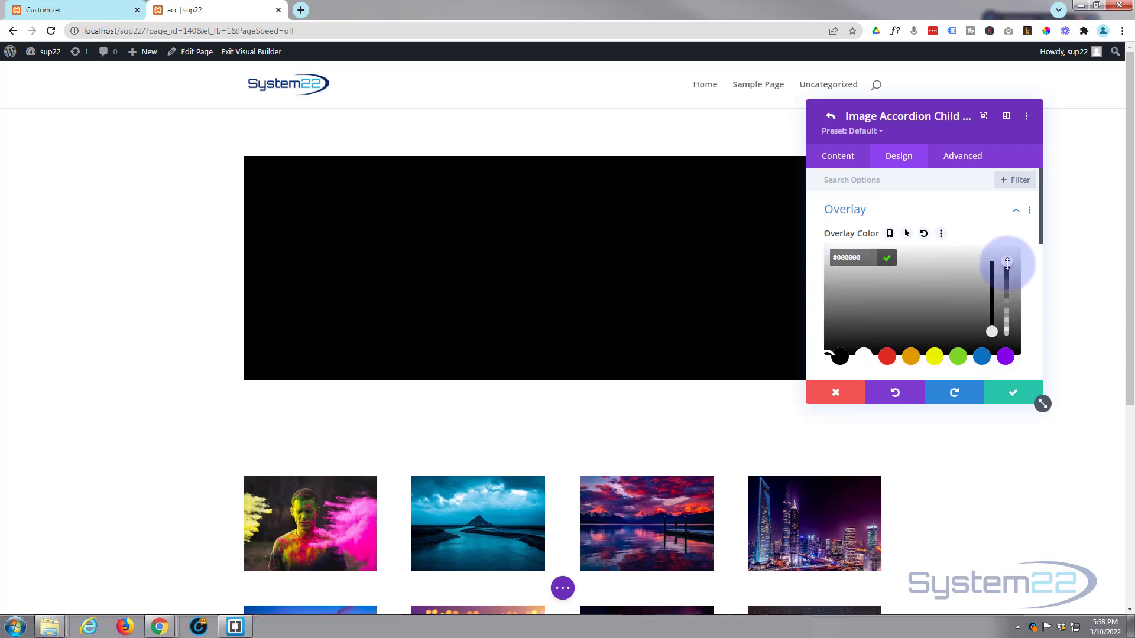
left_click_drag(1007, 261, 1014, 320)
mouse_move(706, 310)
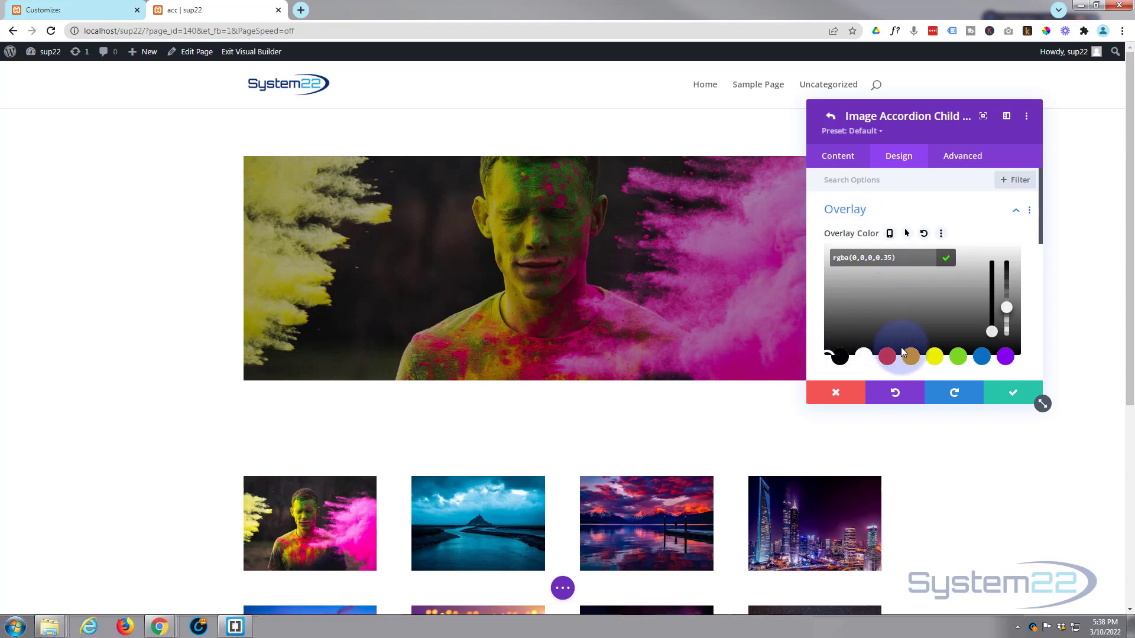
left_click_drag(1007, 307, 1006, 332)
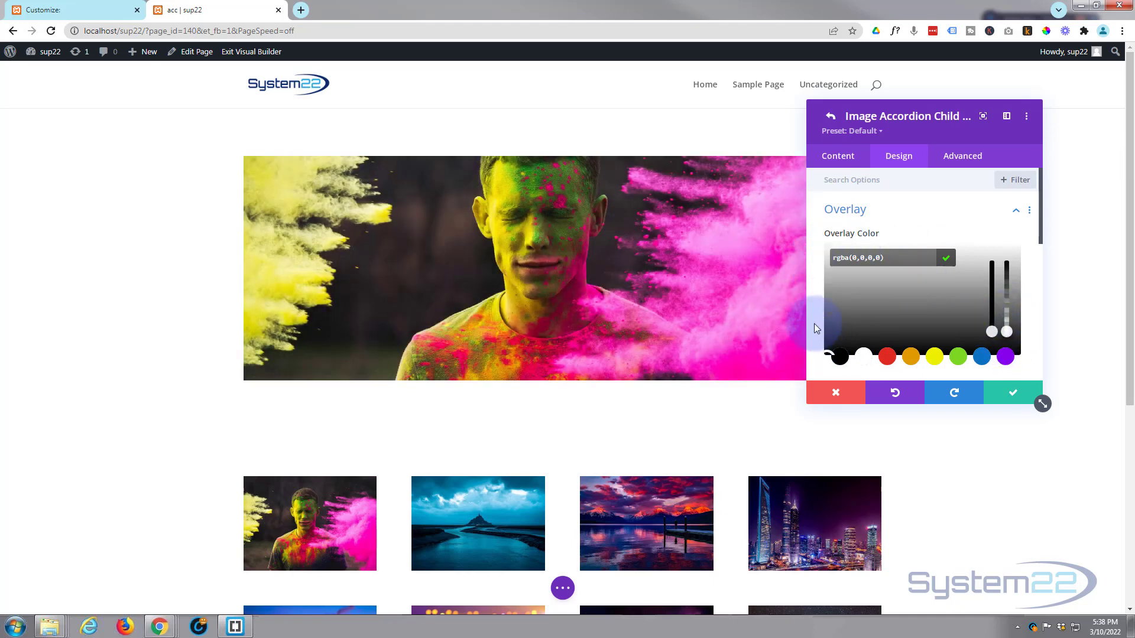
mouse_move(850, 233)
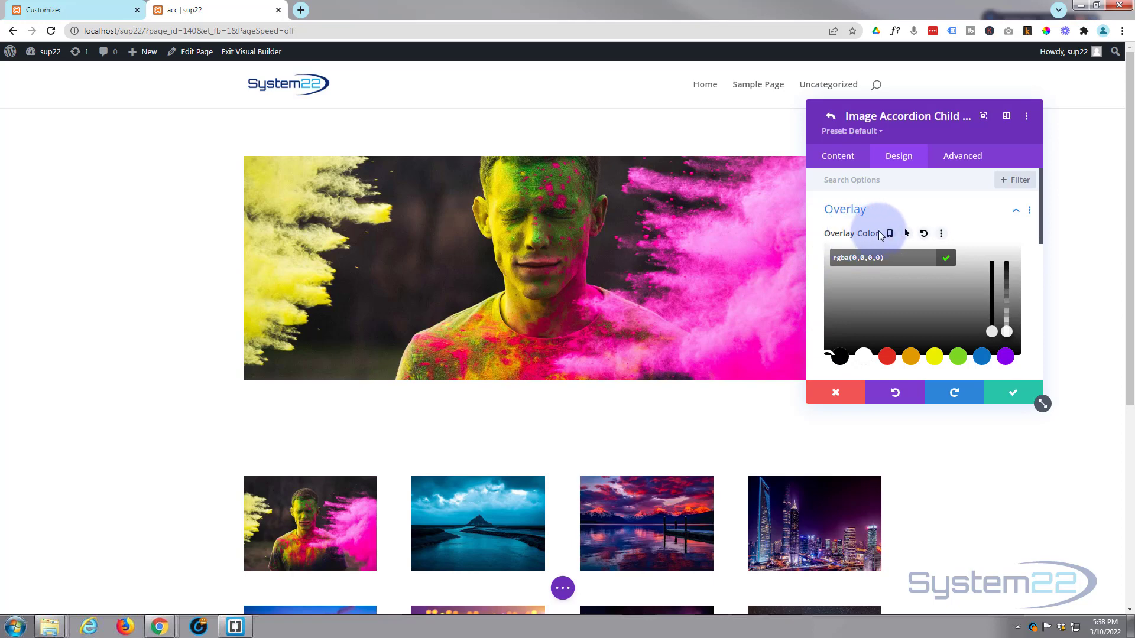
Enable a hover state for the overlay color and set the hover overlay to black at 0.33 opacity, rgba(0,0,0,0.33)
left_click(907, 235)
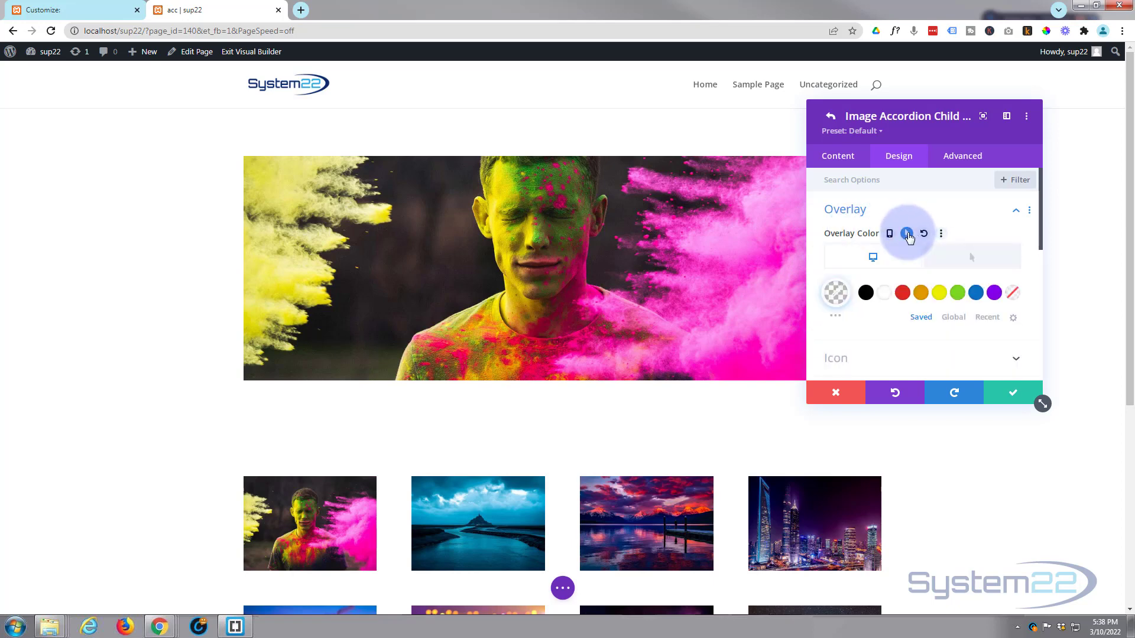
left_click(872, 261)
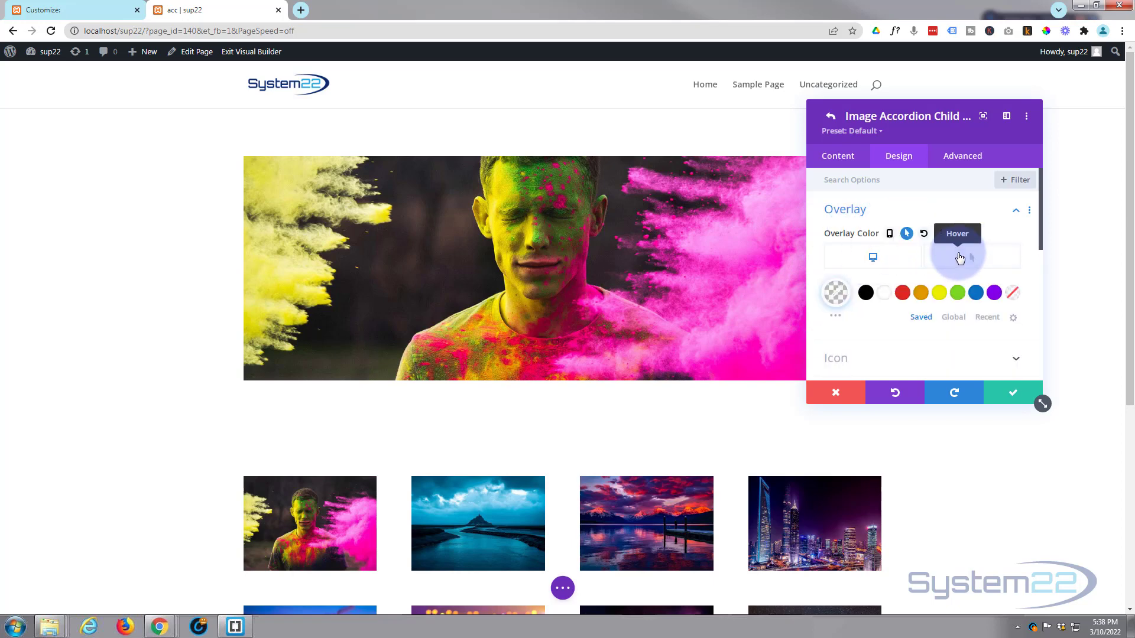
left_click(972, 256)
left_click(899, 294)
left_click(865, 294)
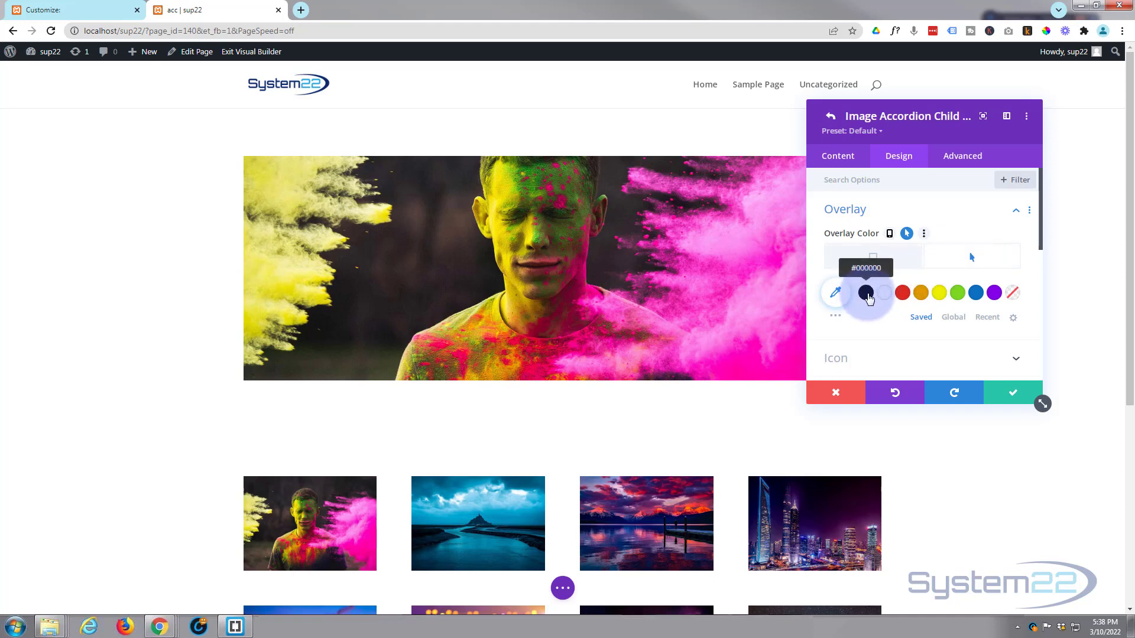
left_click(835, 293)
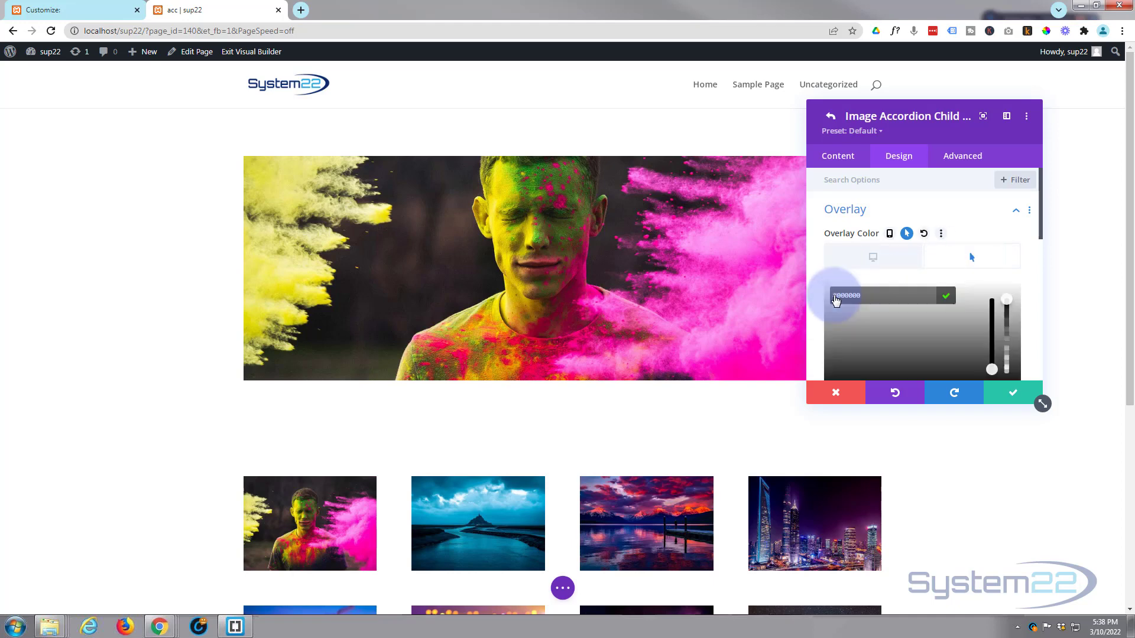
left_click_drag(1006, 300, 1005, 348)
mouse_move(772, 330)
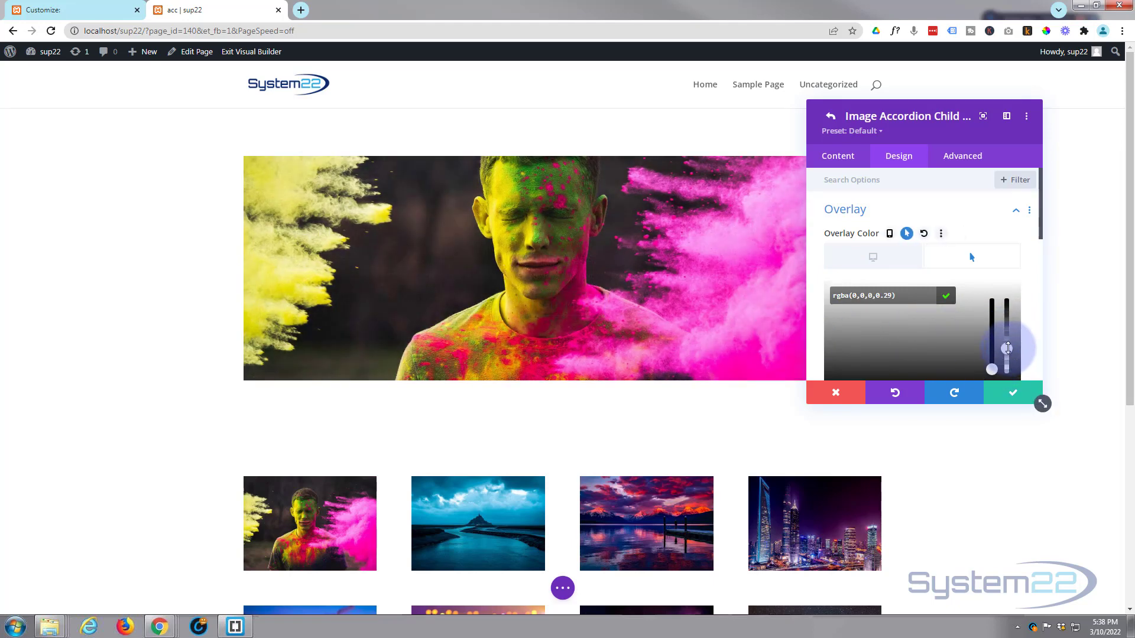
mouse_move(1006, 349)
left_mouse_down()
mouse_move(1007, 369)
mouse_move(1006, 334)
mouse_move(1008, 357)
mouse_move(1007, 346)
left_mouse_up()
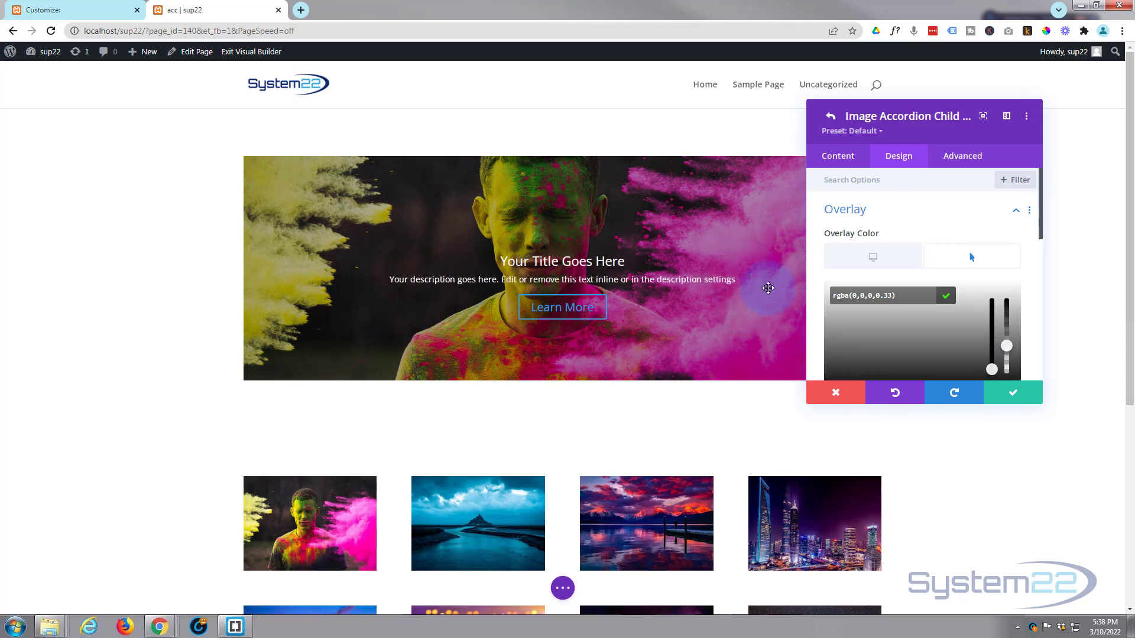
left_click(911, 216)
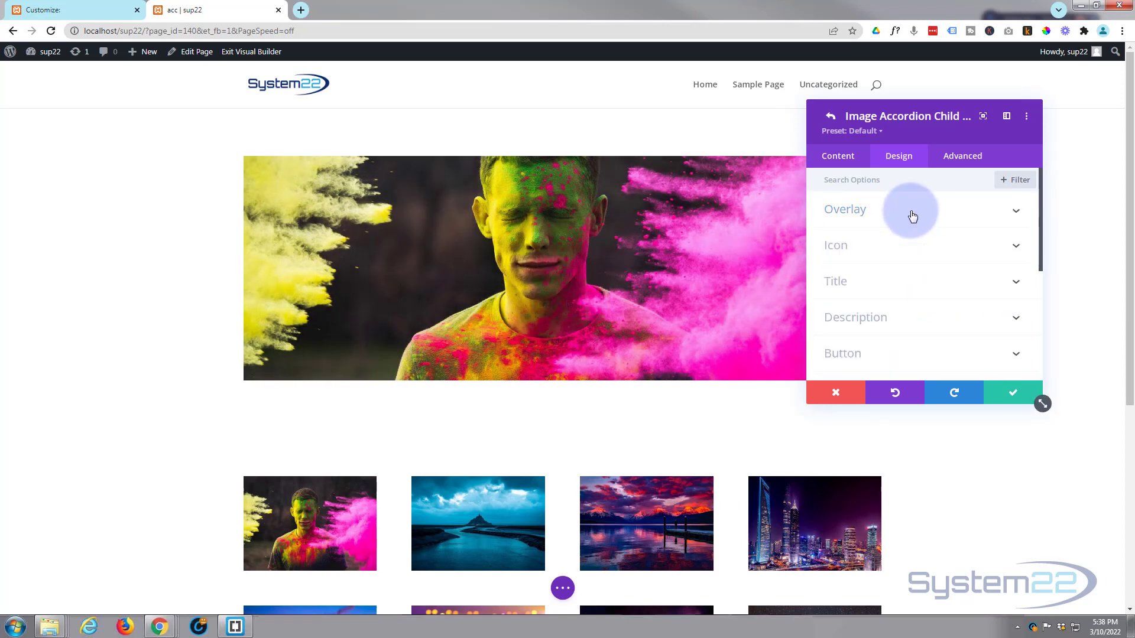
Enable the custom font size option for the accordion item's icon
left_click(839, 245)
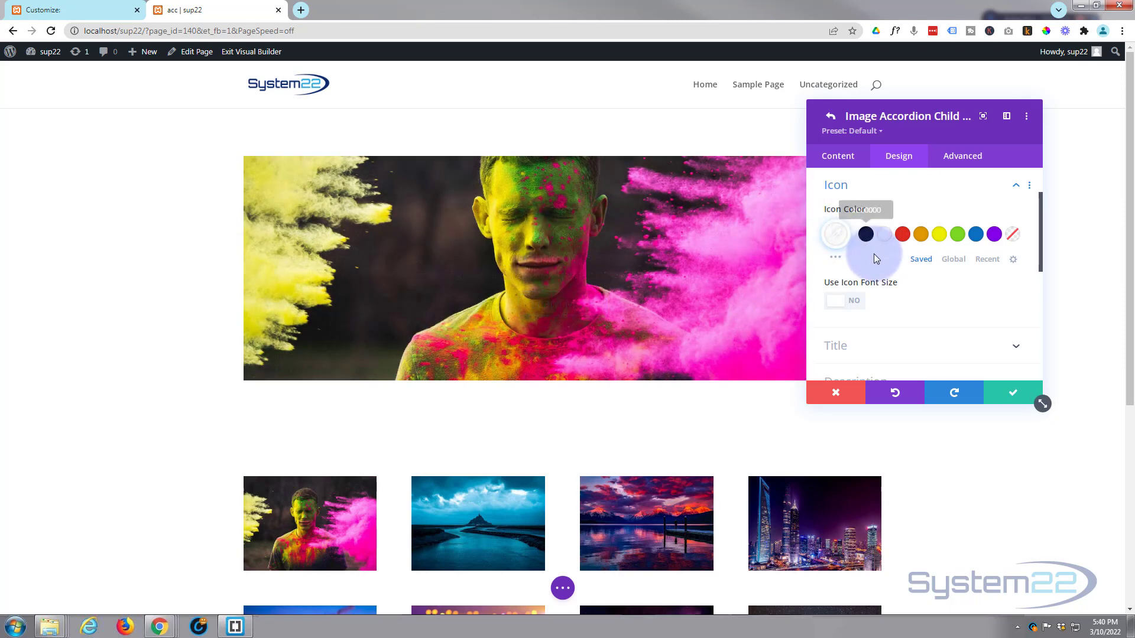
scroll(877, 254, "down", 1)
left_click(851, 242)
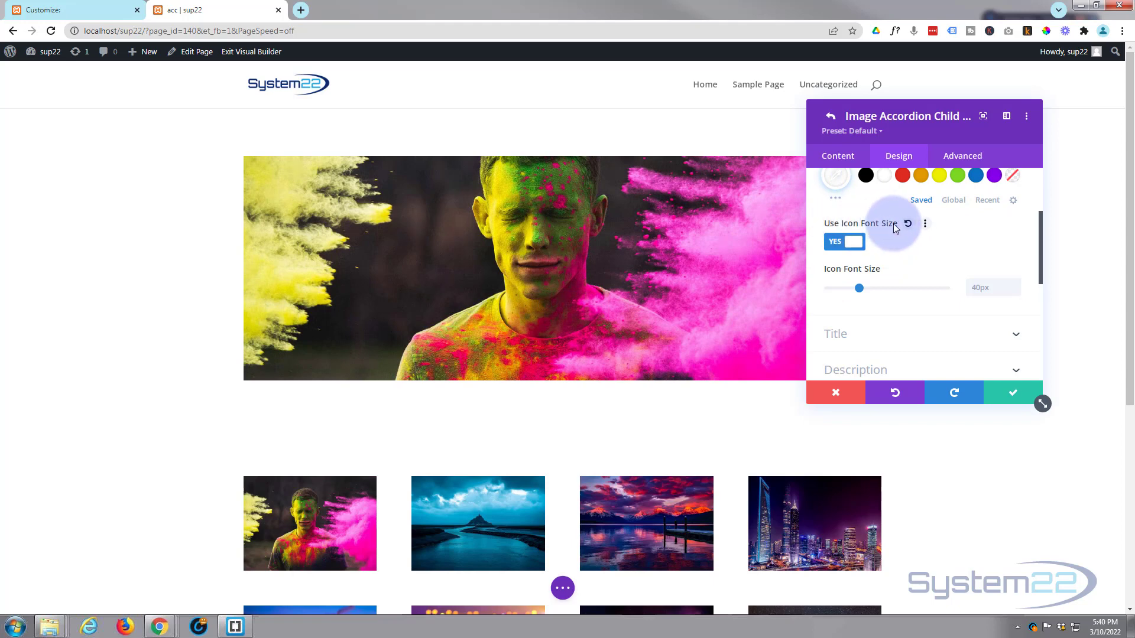
Examine the item's title styling options, from heading level and font to text size and shadow, keeping the Default font
scroll(913, 281, "down", 2)
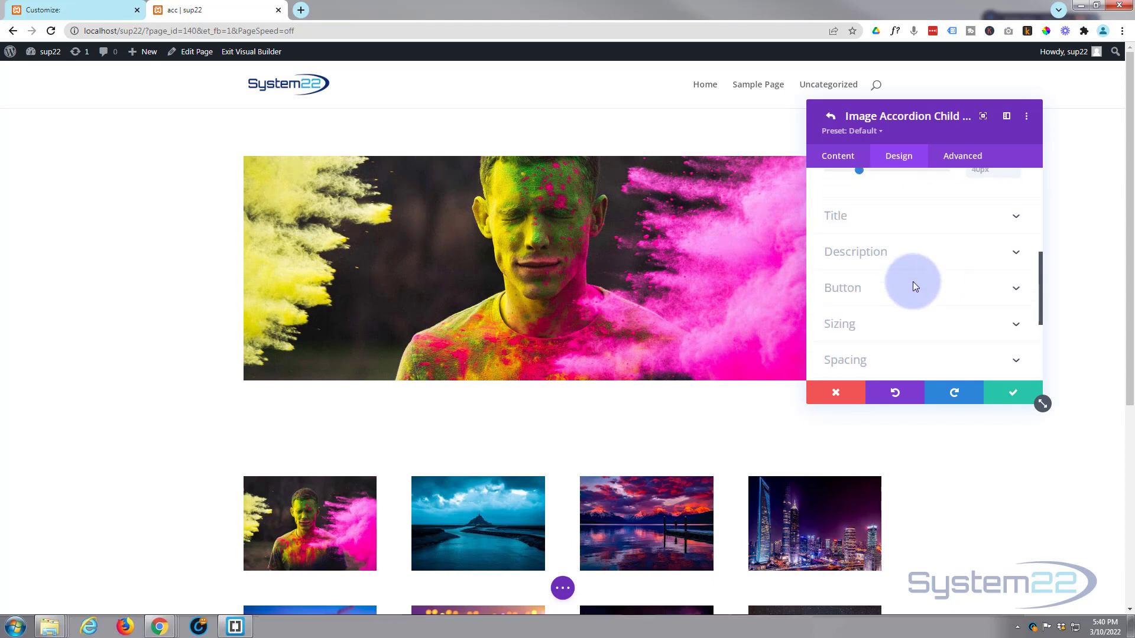
left_click(884, 226)
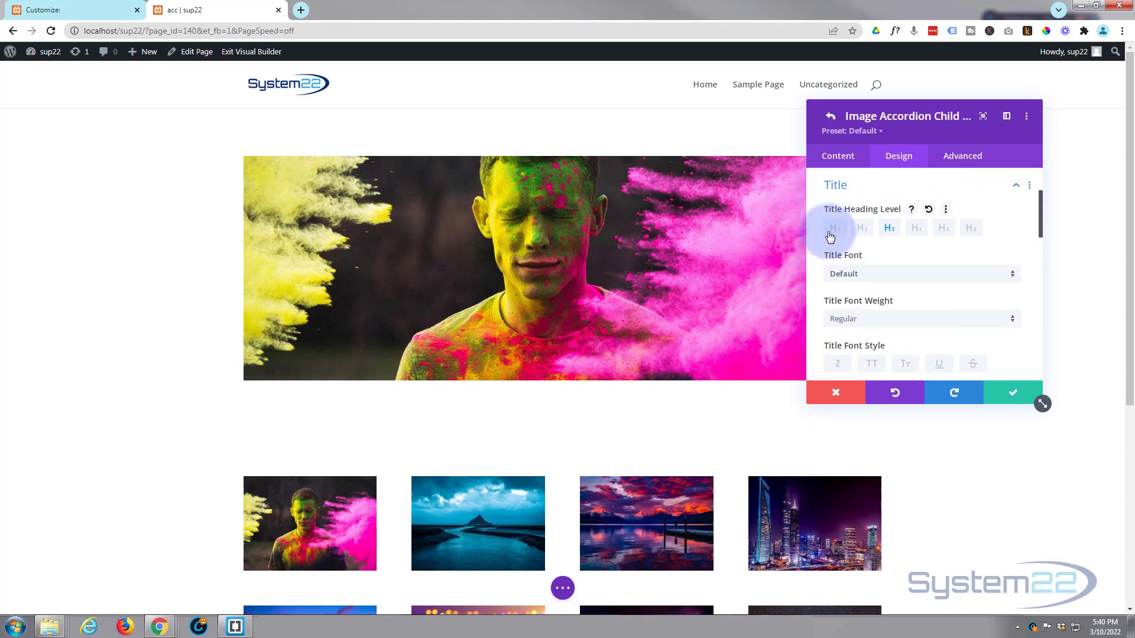
mouse_move(699, 261)
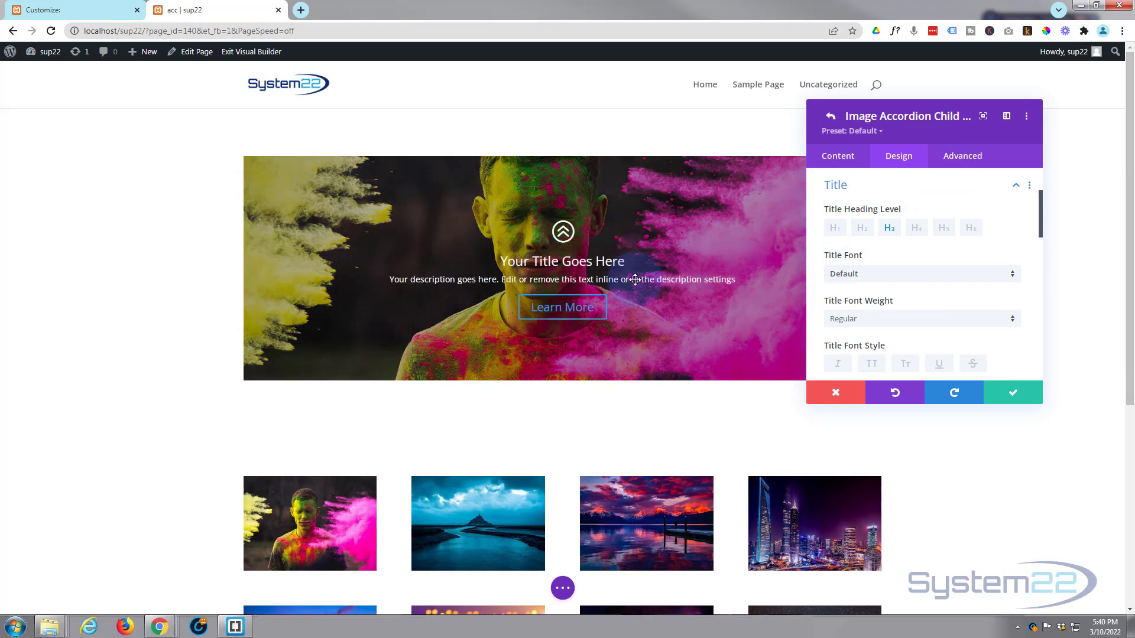
scroll(927, 297, "down", 1)
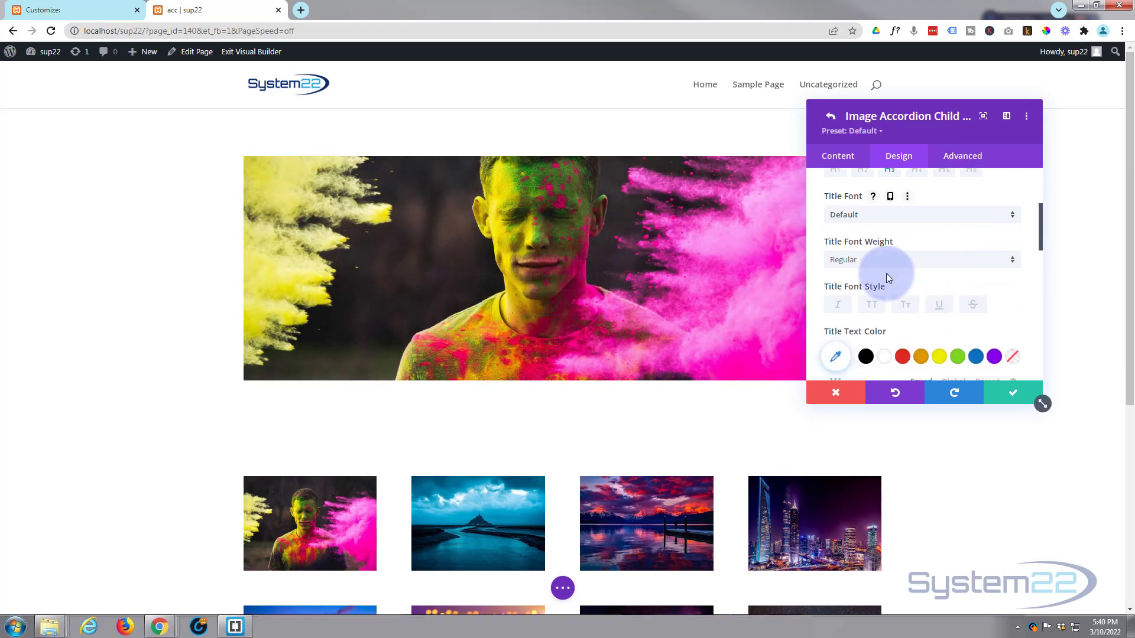
left_click(875, 216)
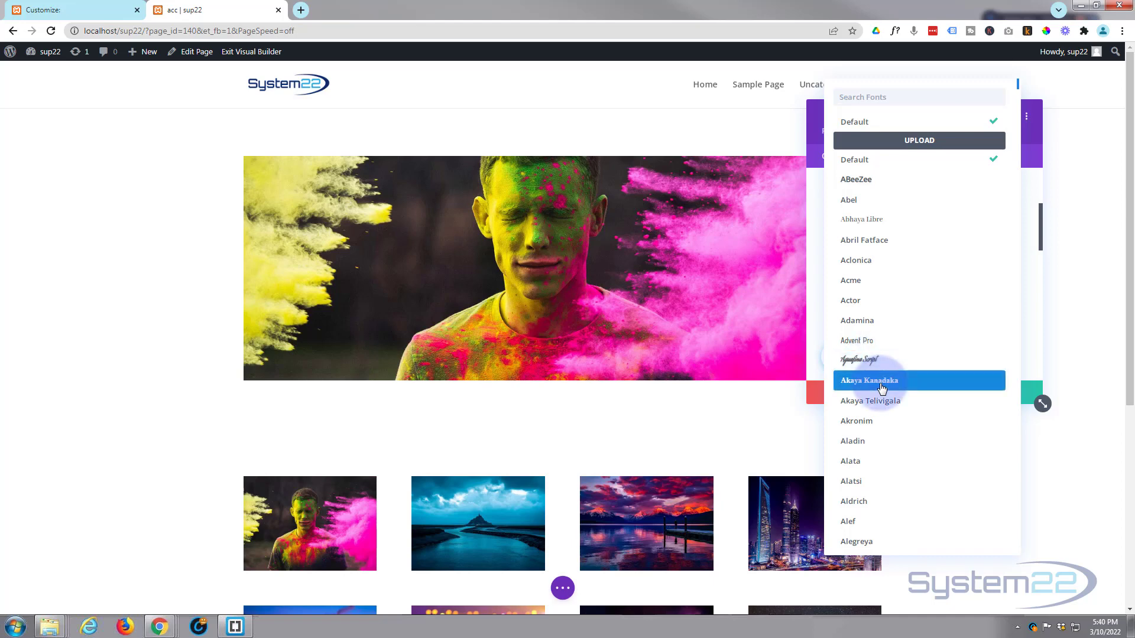
left_click(857, 121)
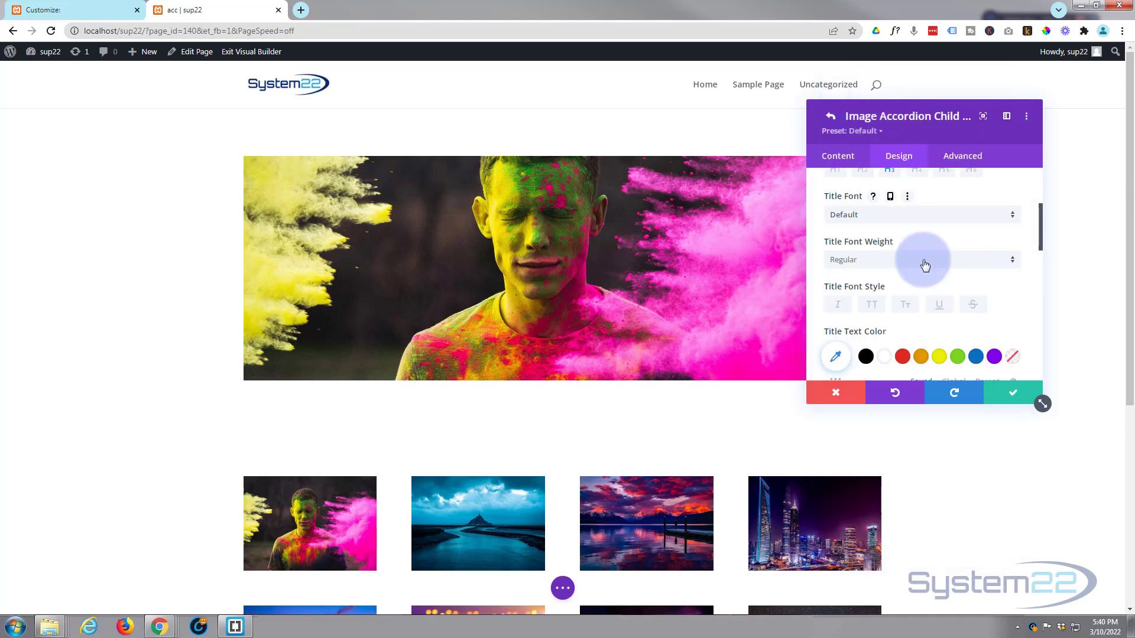
scroll(925, 270, "down", 1)
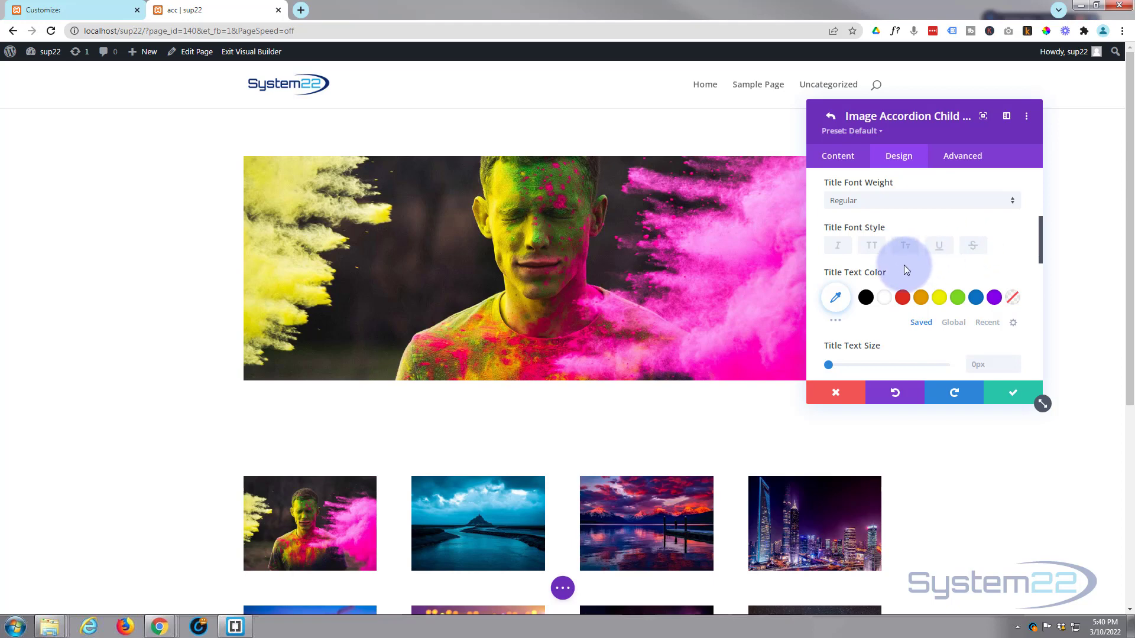
scroll(932, 278, "down", 5)
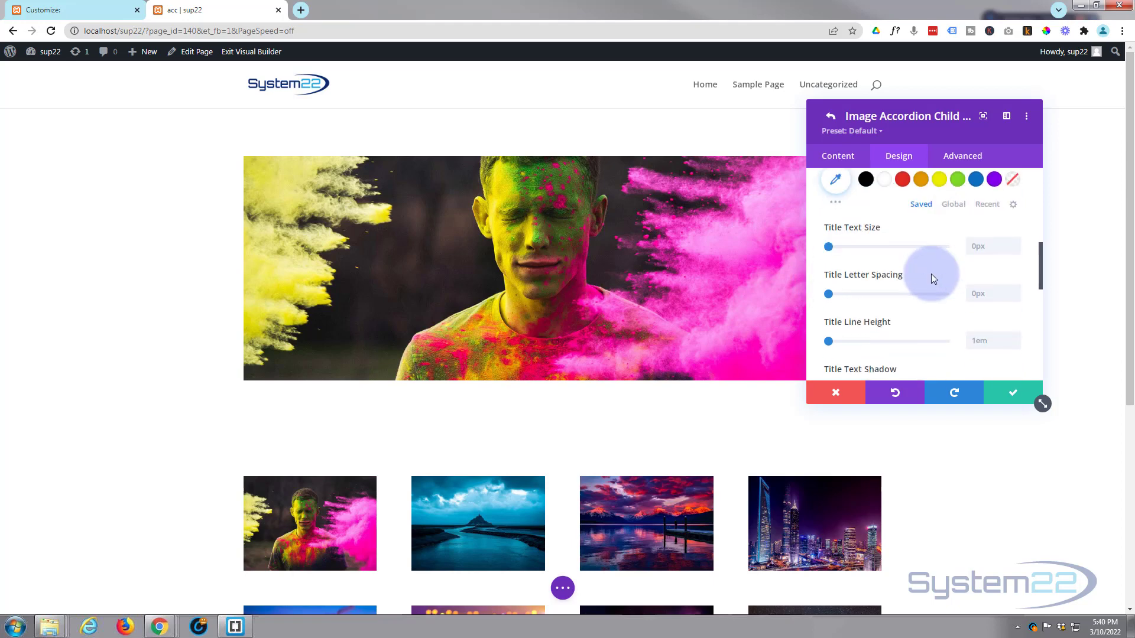
scroll(932, 278, "down", 2)
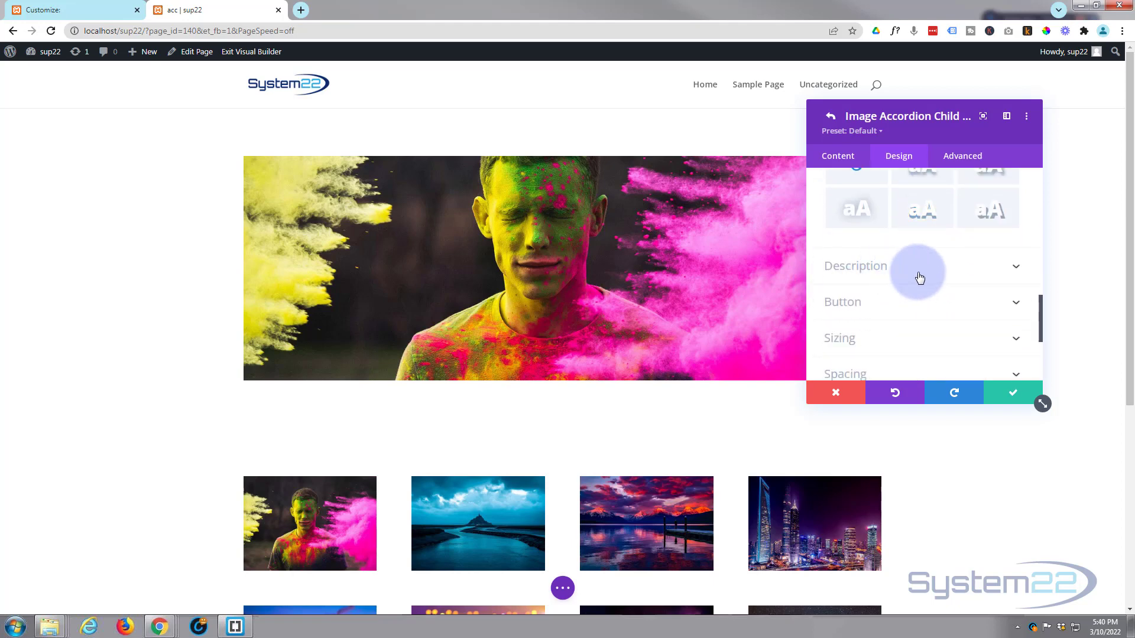
Examine the item's description styling options, including text color, size, letter spacing, line height and shadow
left_click(916, 269)
scroll(916, 254, "down", 3)
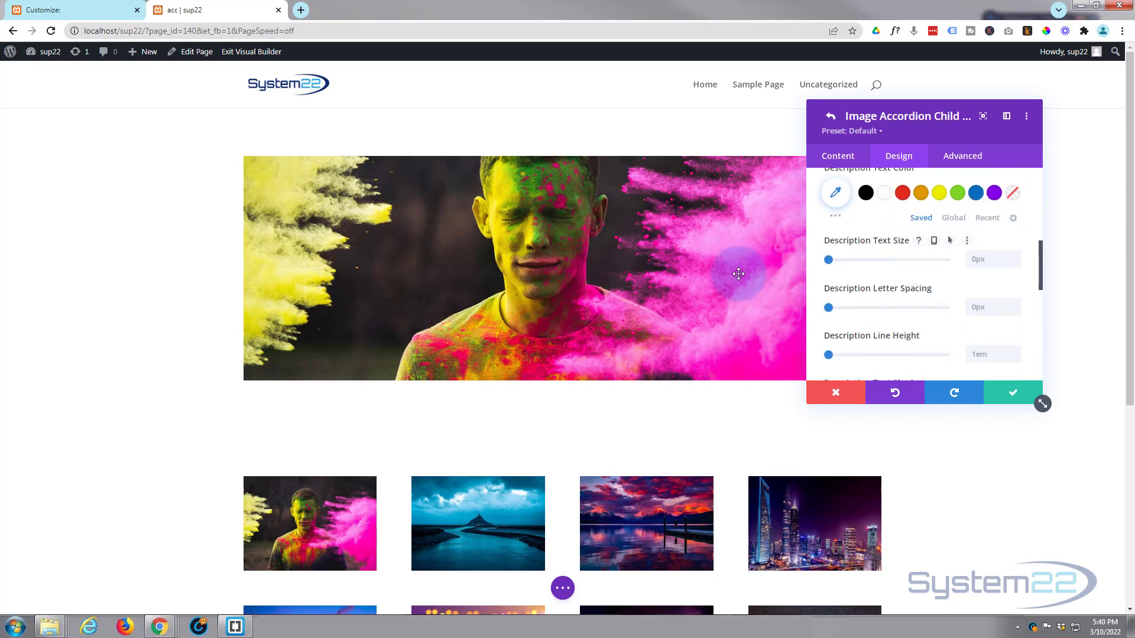
mouse_move(736, 273)
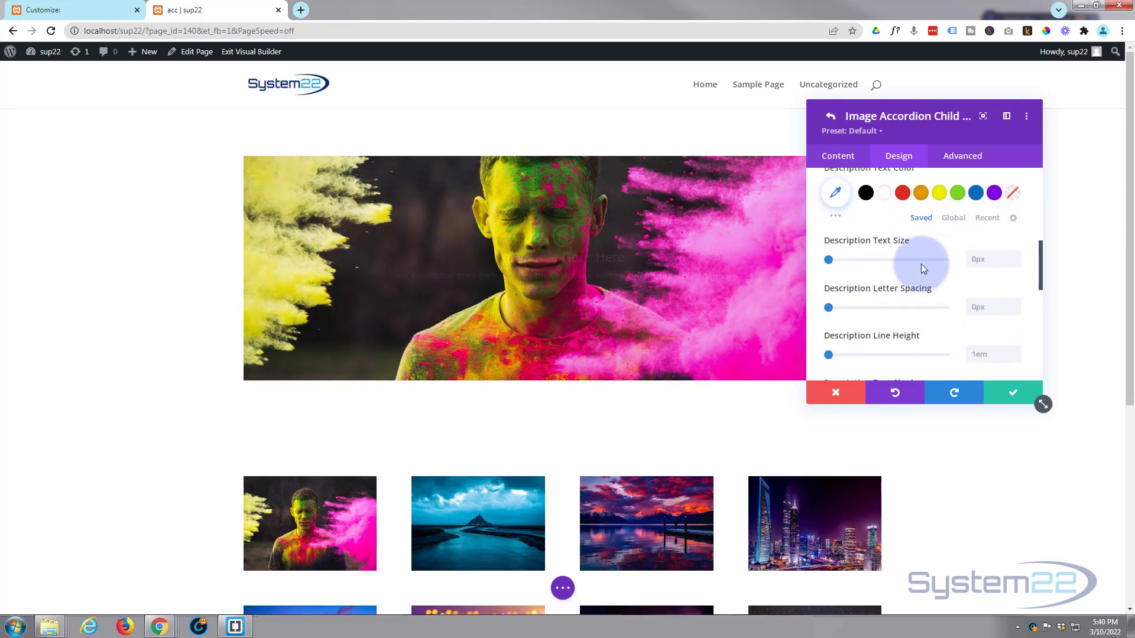
scroll(920, 261, "down", 2)
scroll(920, 266, "down", 3)
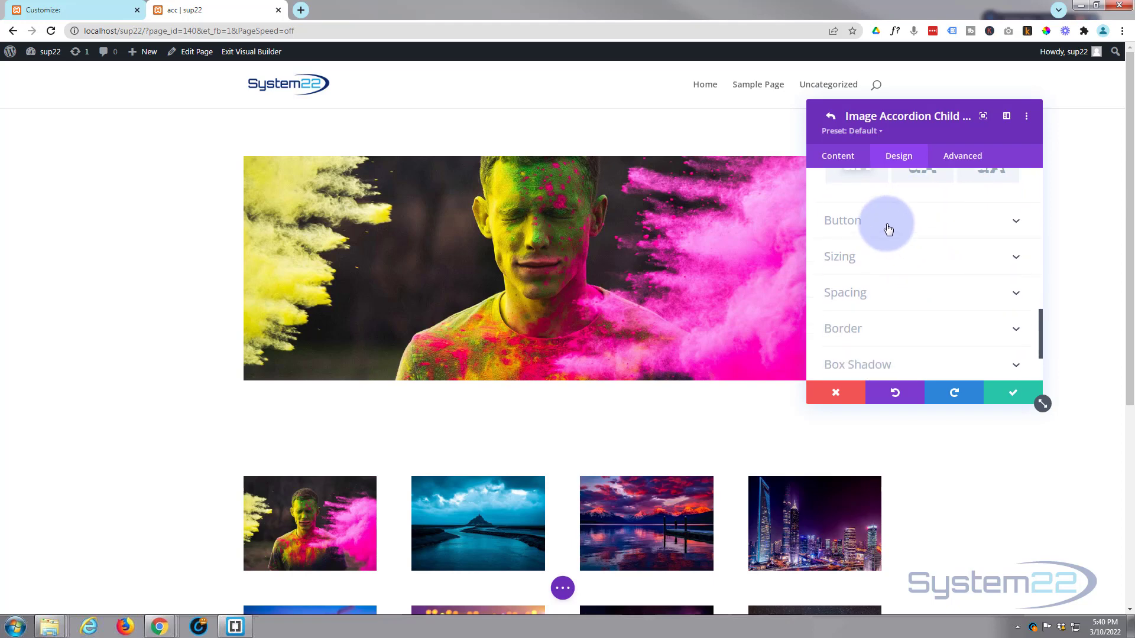
Examine the accordion item's button, sizing and spacing options, and save the item's settings
left_click(888, 229)
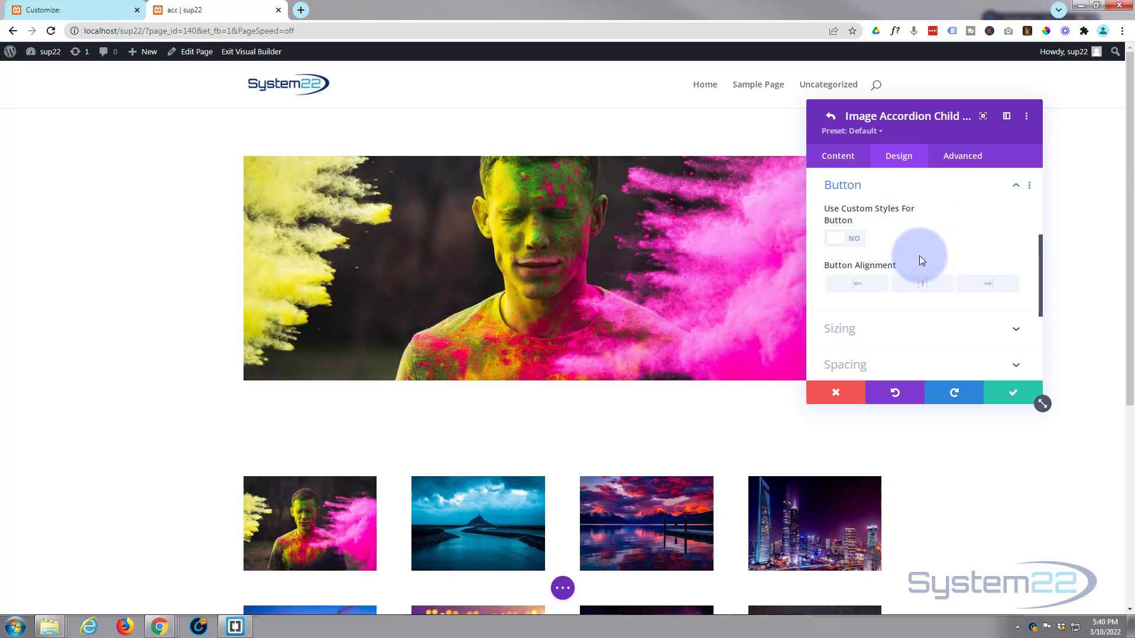
scroll(919, 256, "down", 2)
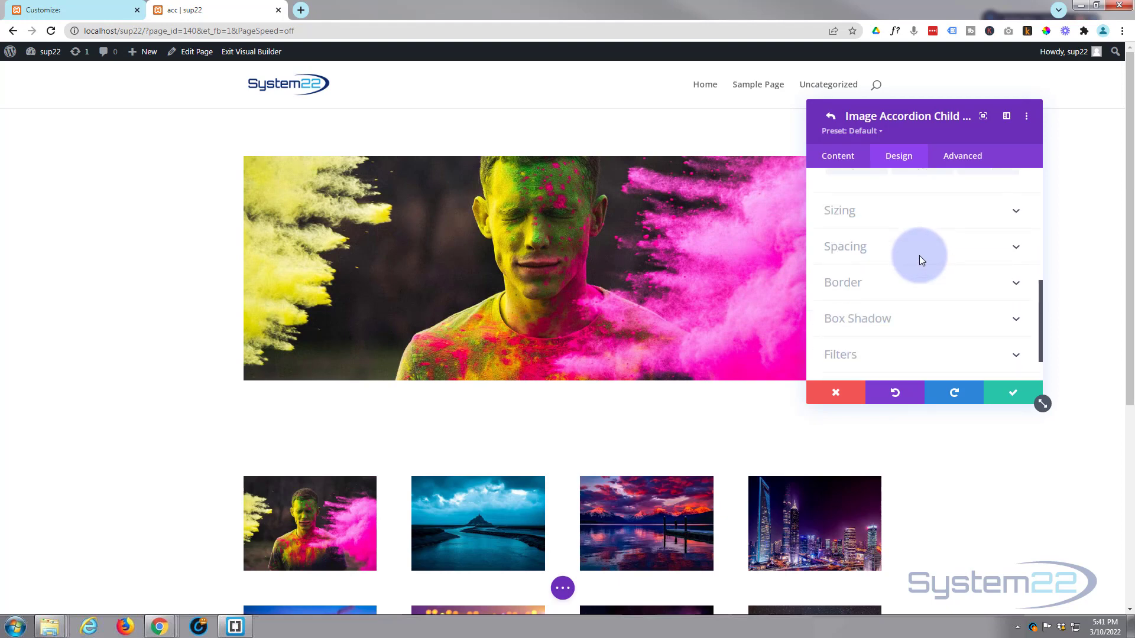
left_click(895, 212)
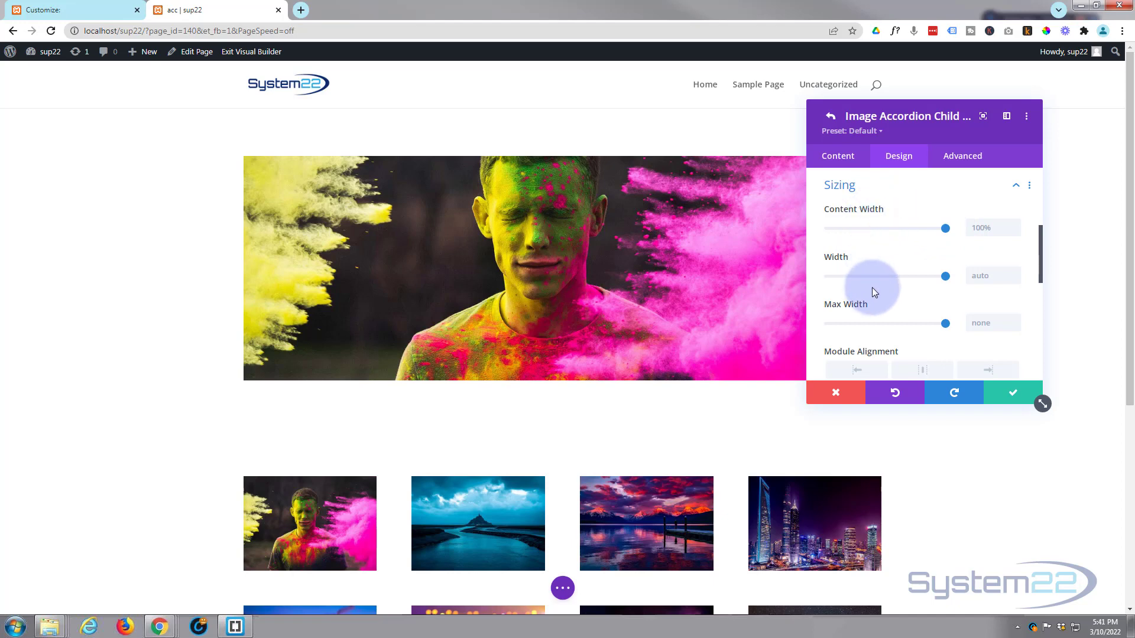
scroll(872, 286, "down", 5)
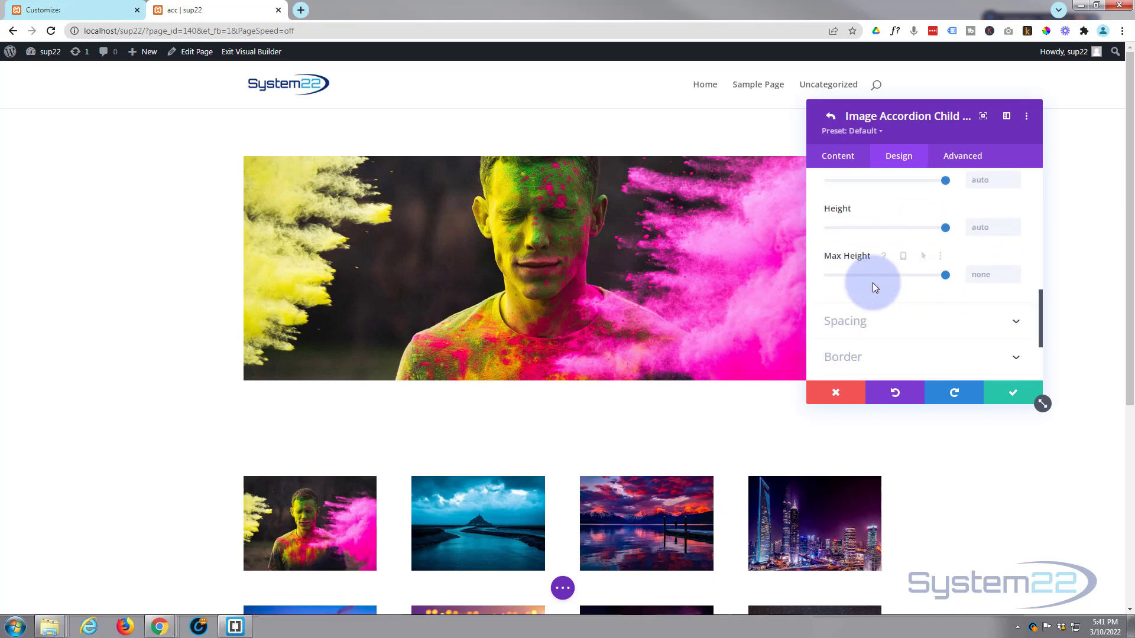
left_click(914, 263)
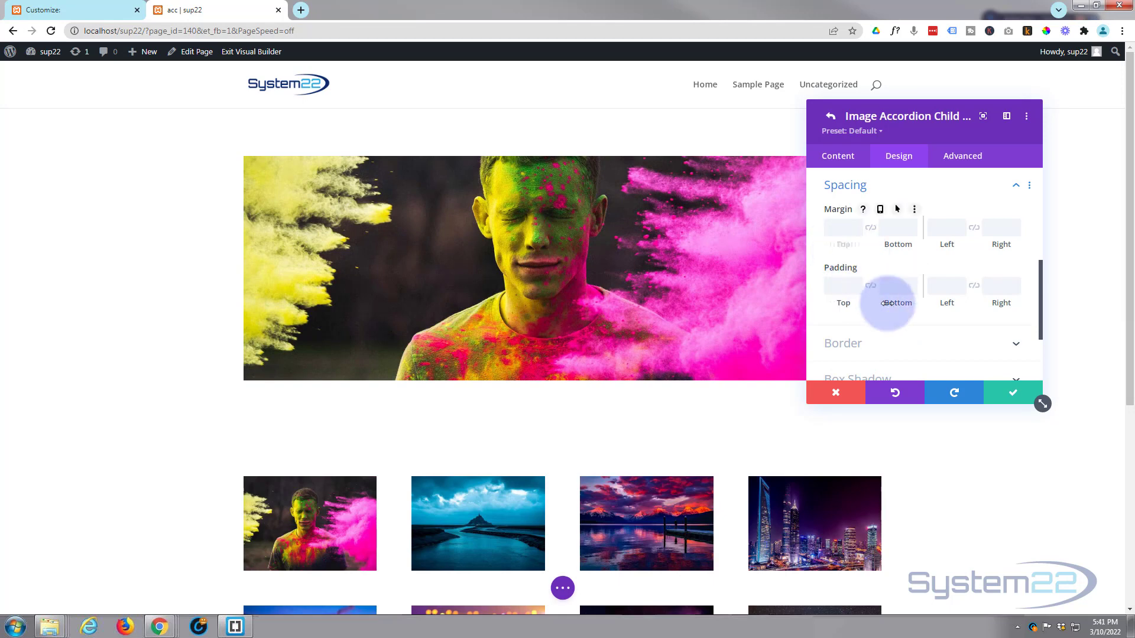
scroll(893, 298, "down", 1)
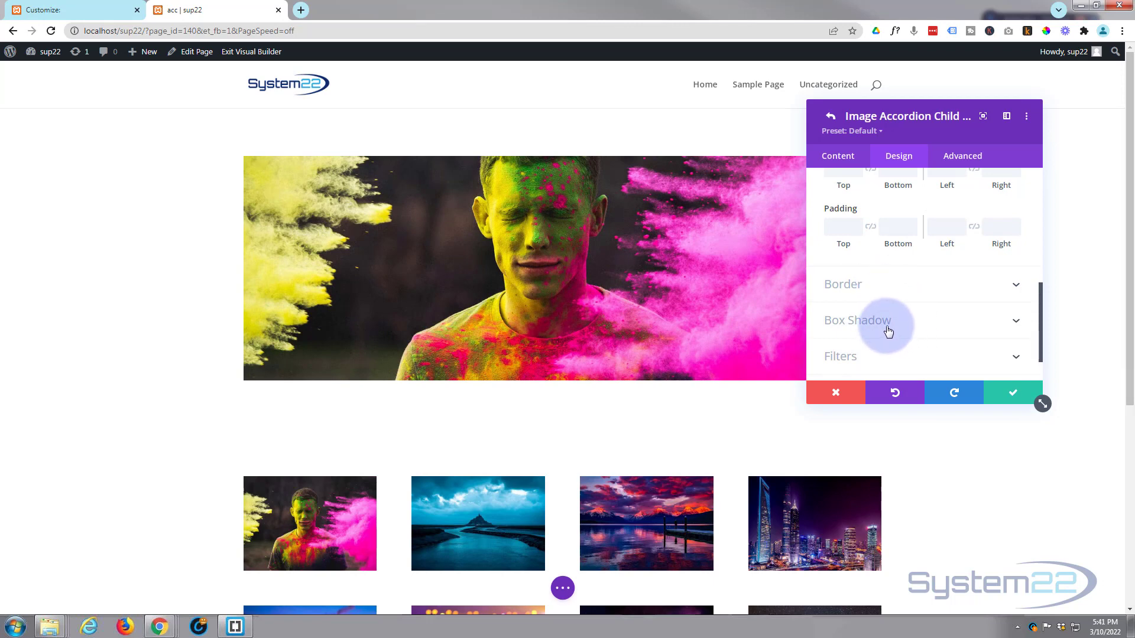
scroll(888, 329, "down", 1)
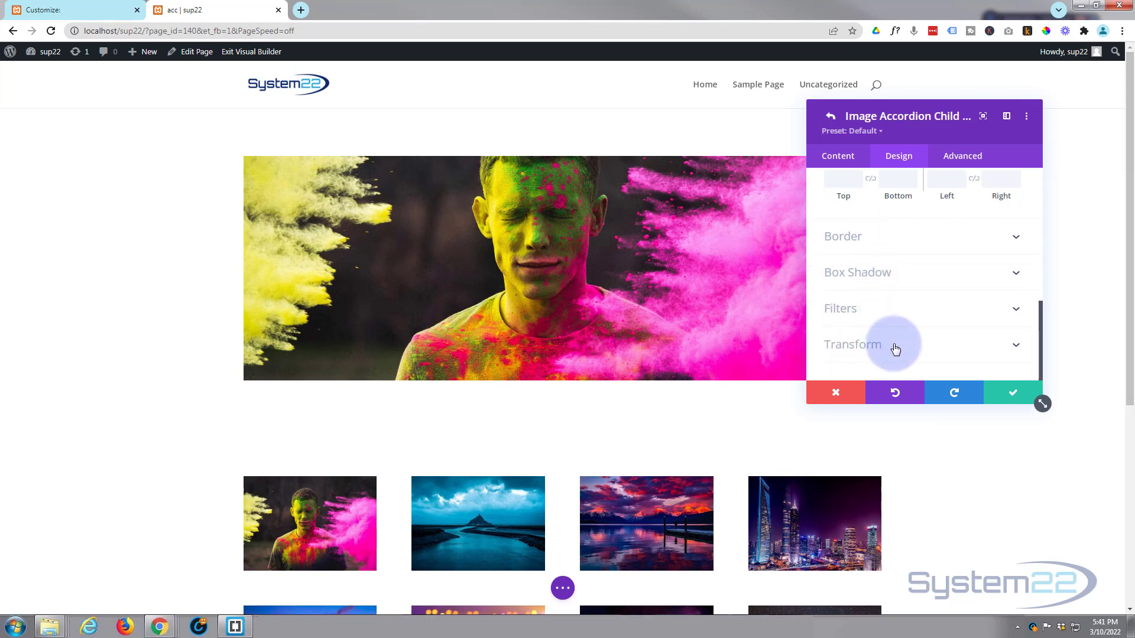
mouse_move(719, 315)
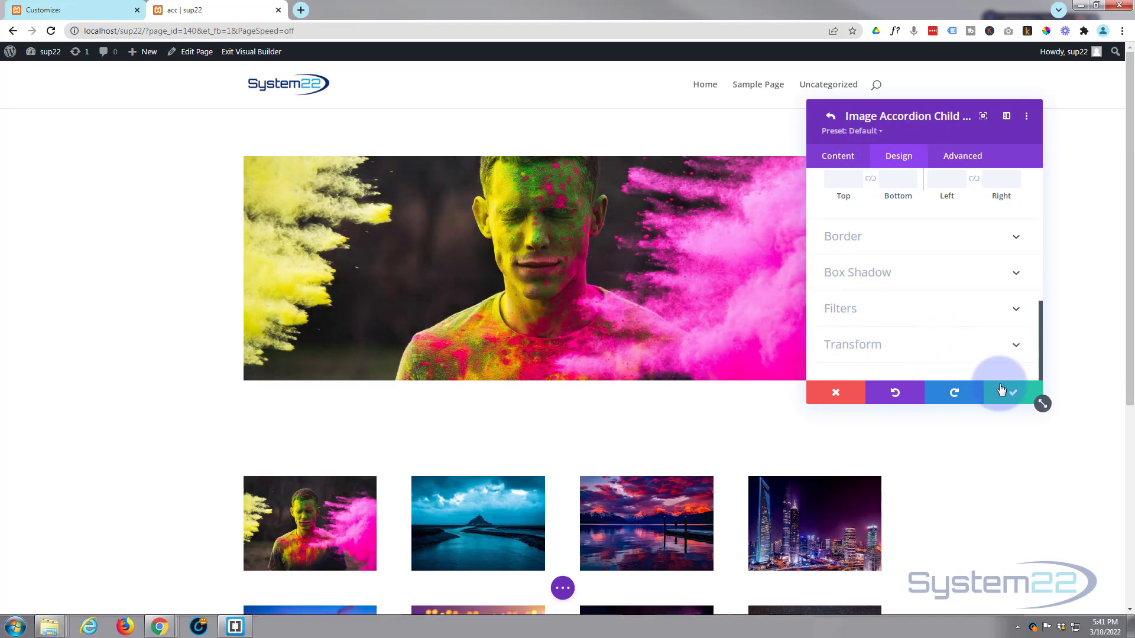
left_click(1022, 399)
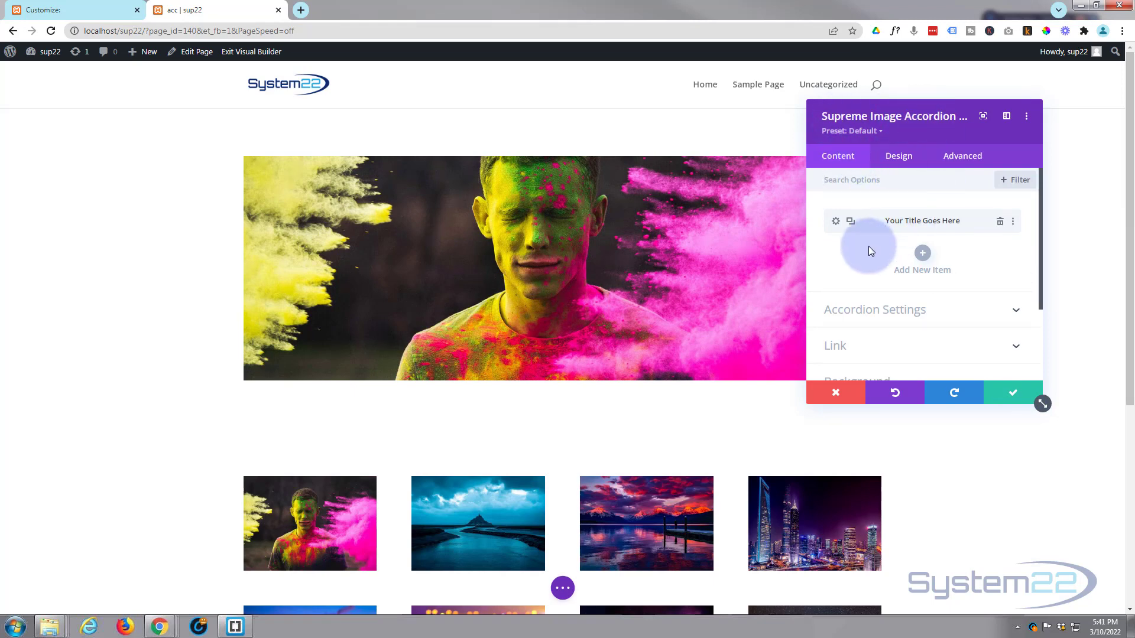
Duplicate the first accordion item three times to make four items
left_click(850, 222)
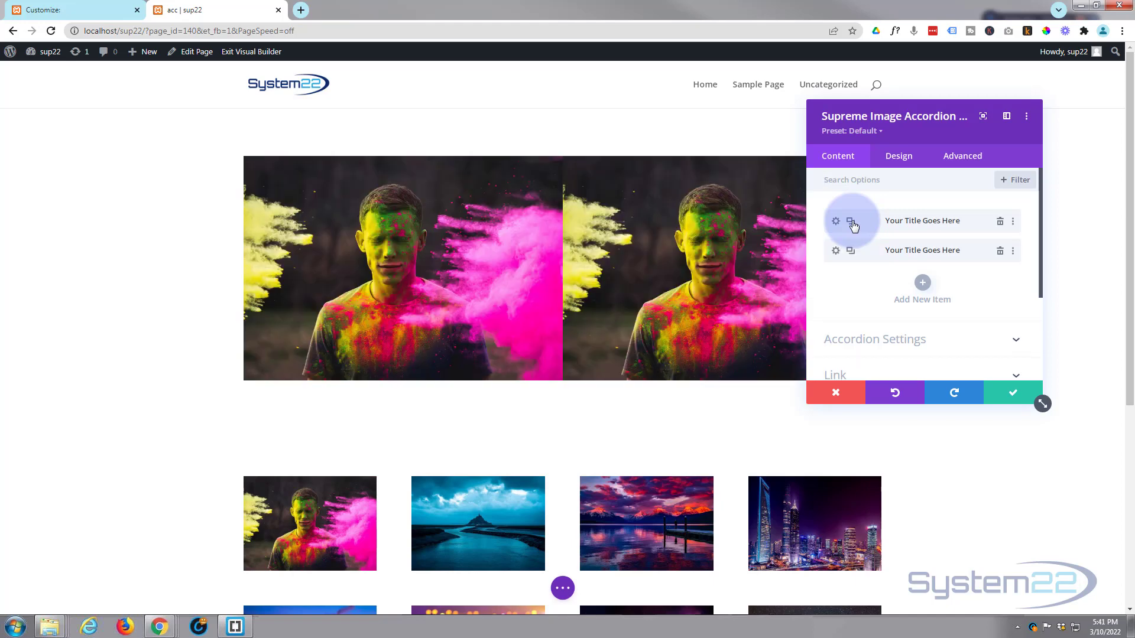
left_click(851, 222)
left_click(850, 222)
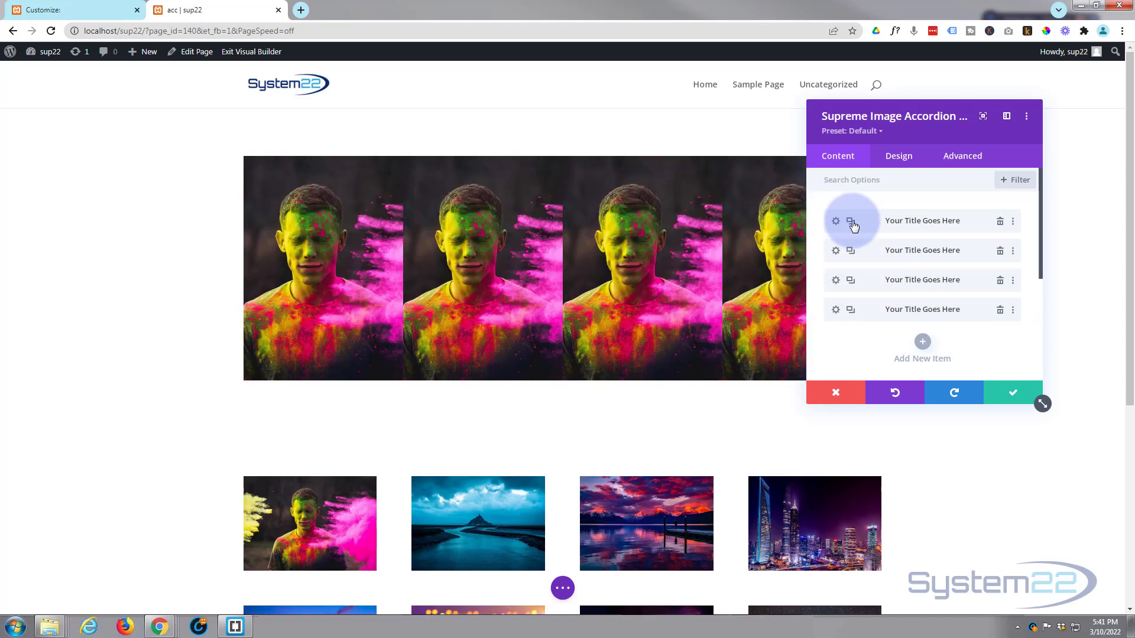
Replace the second accordion item's image with the night city skyline d.jpg, turn off Make Item Expanded, and save the item
left_click(835, 253)
left_click(905, 320)
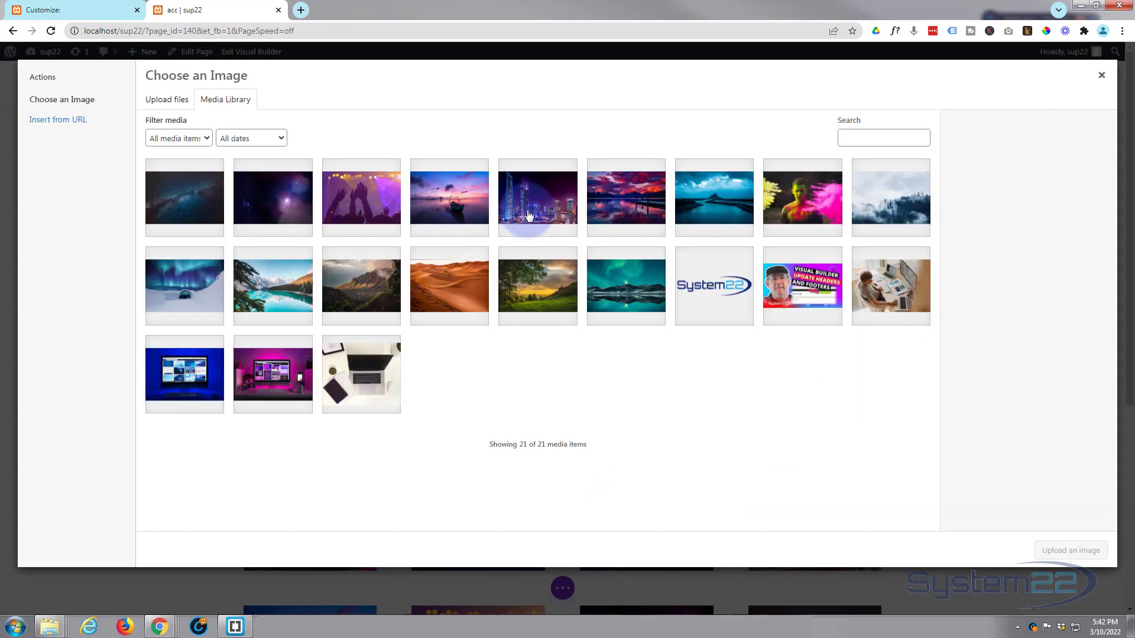
left_click(556, 222)
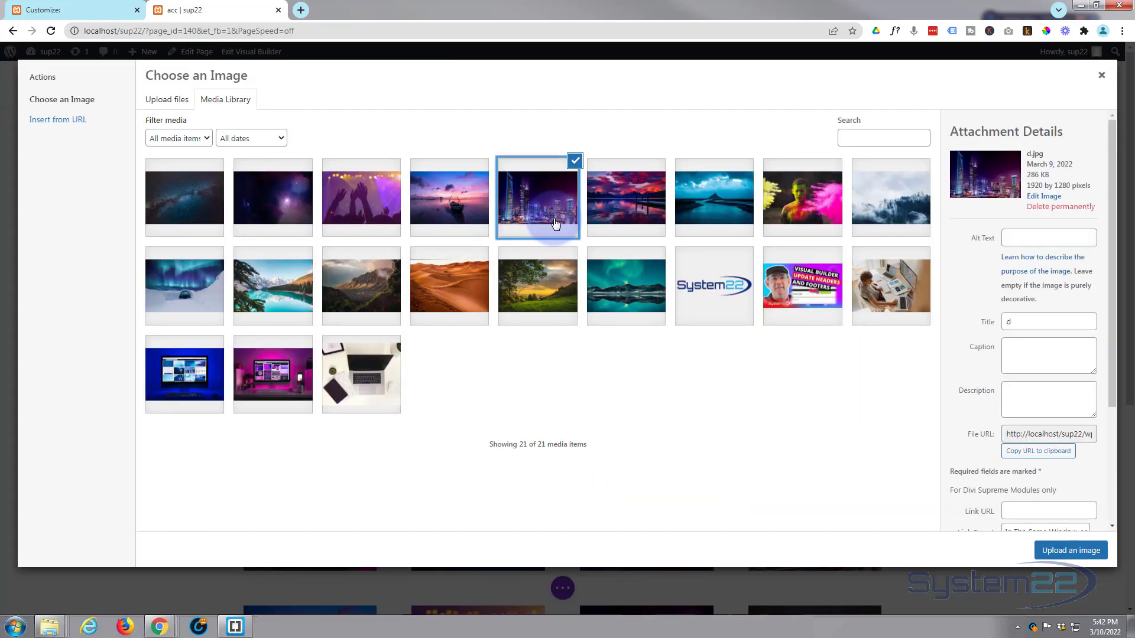
left_click(1071, 556)
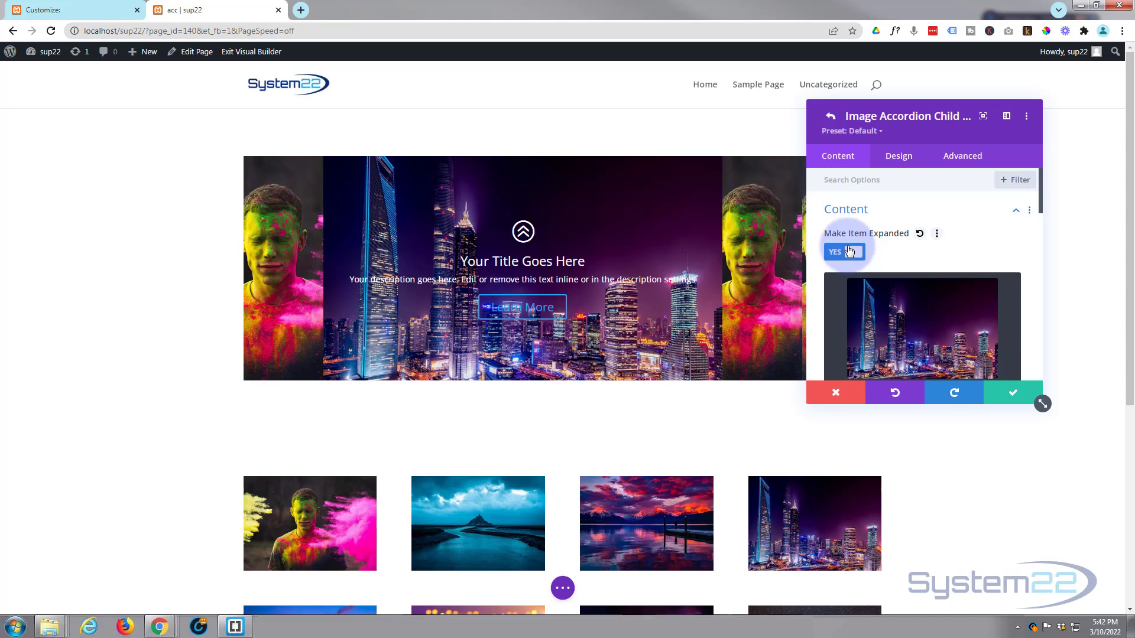
left_click(850, 251)
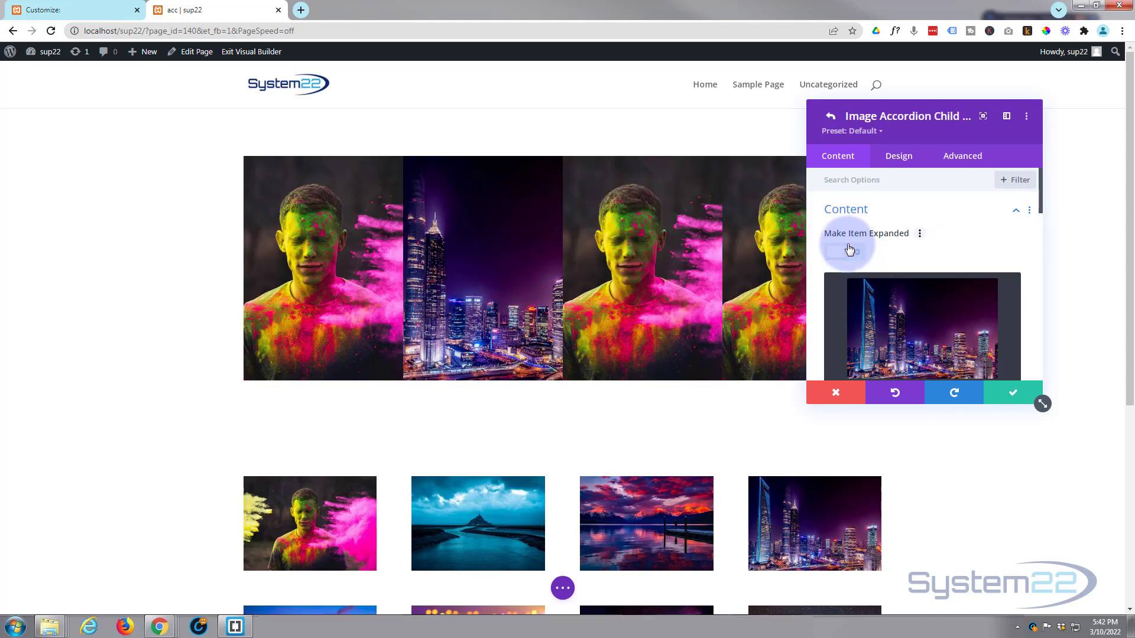
left_click(1011, 393)
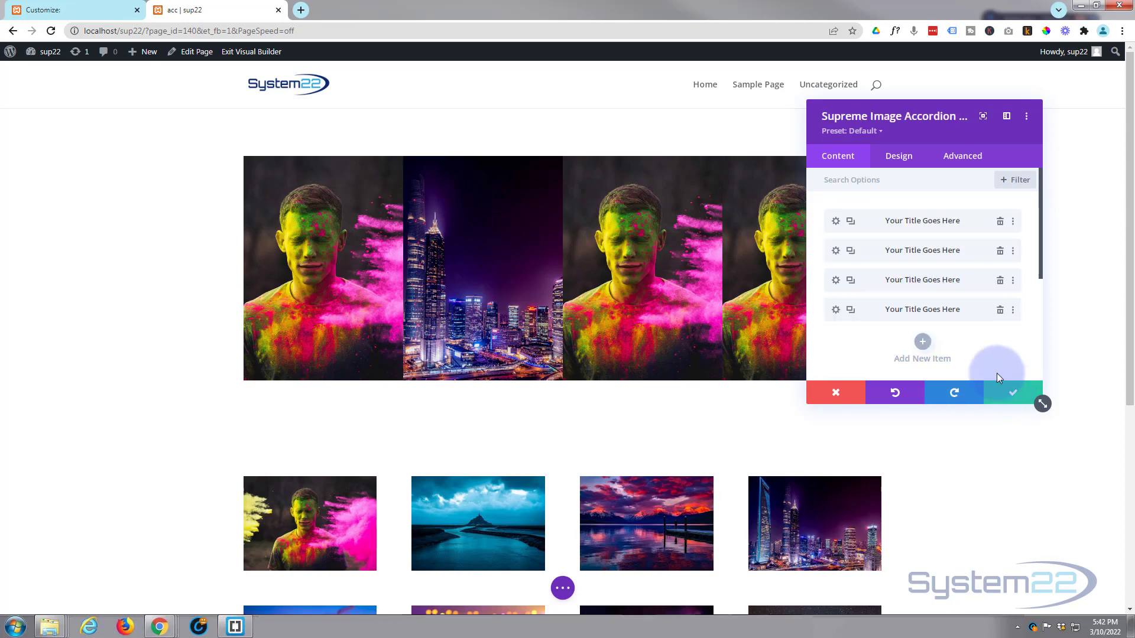
Replace the third accordion item's image with the green hillside and tree at sunset, and save the item
left_click(837, 280)
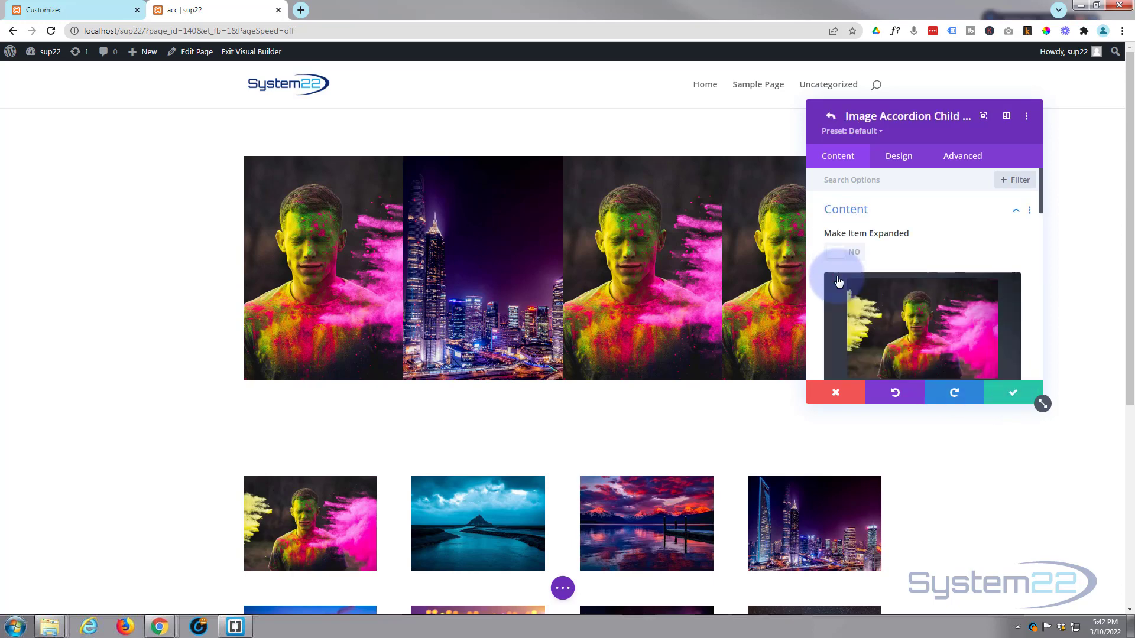
left_click(891, 341)
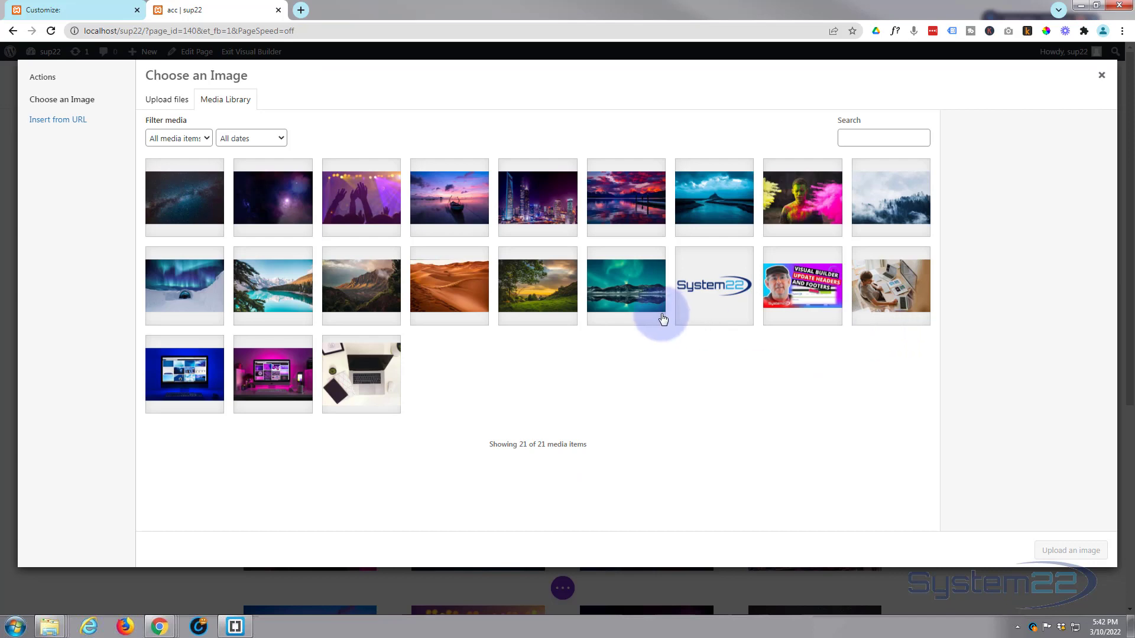
left_click(539, 300)
left_click(1067, 554)
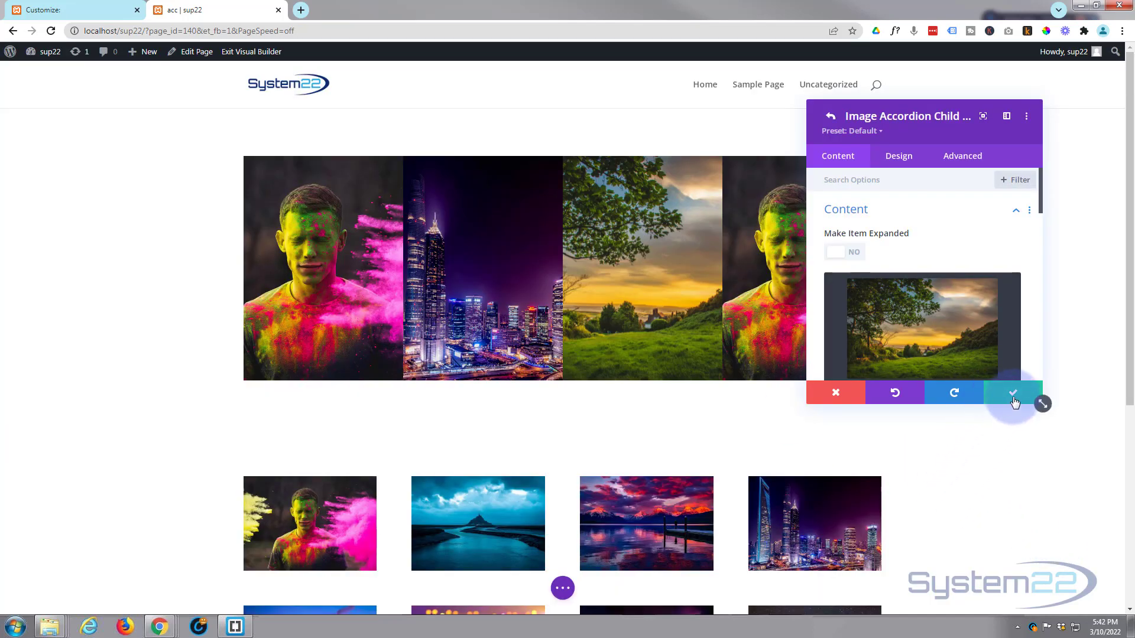
left_click(1013, 395)
Replace the fourth accordion item's image with the boat at dusk, e.jpg, and save the item
left_click(836, 311)
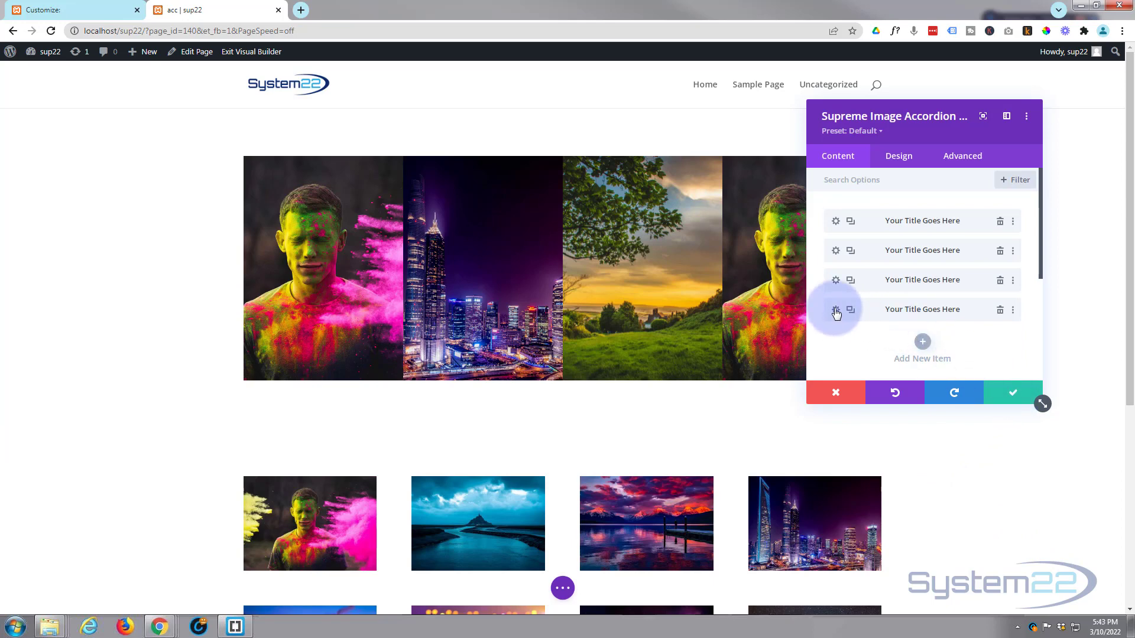
left_click(879, 325)
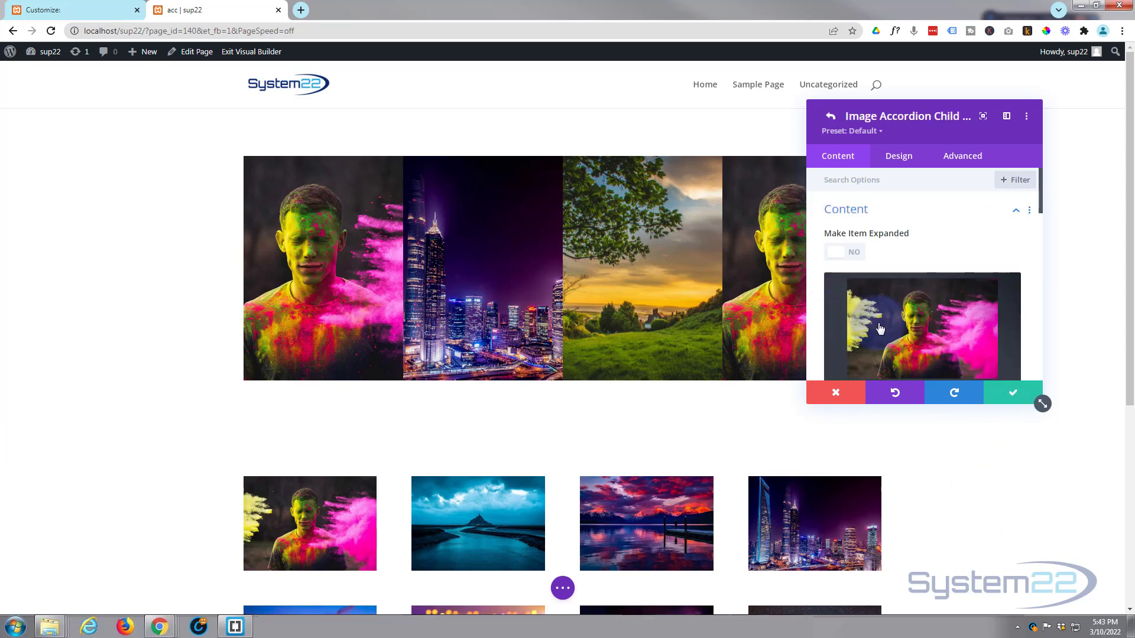
left_click(470, 204)
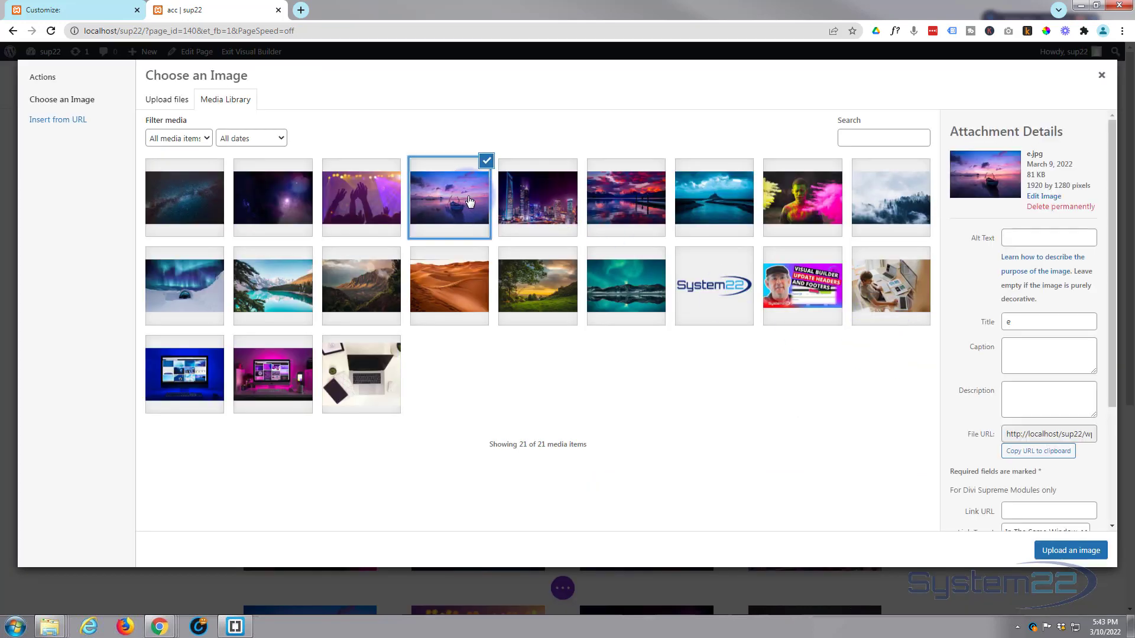
left_click(1079, 516)
left_click(1089, 550)
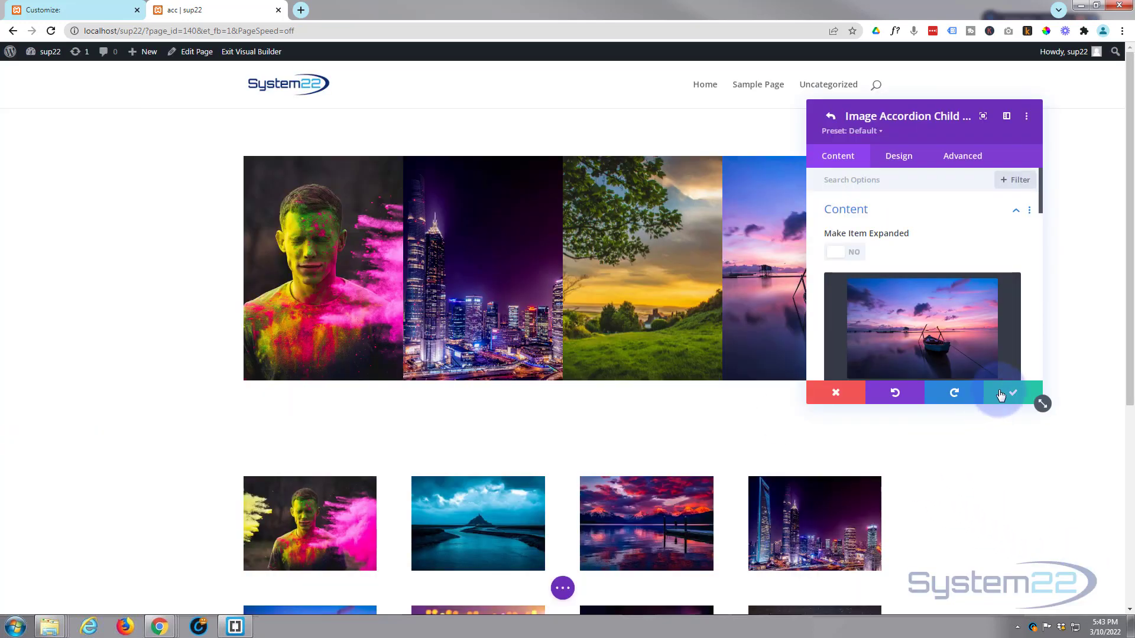
left_click(1008, 395)
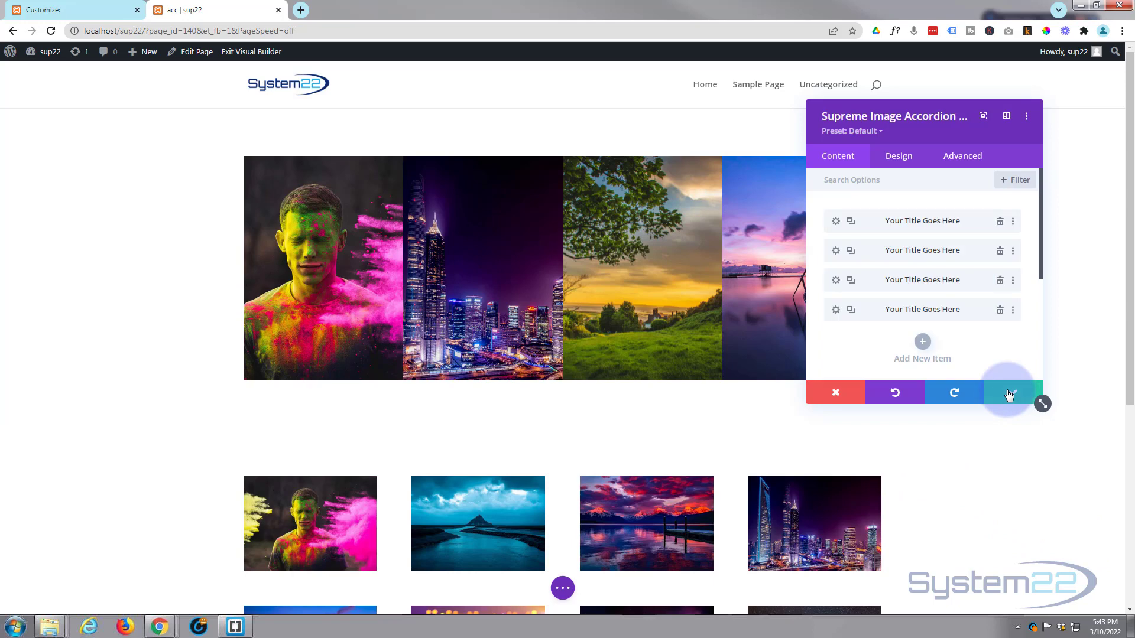
Turn on Make Item Expanded for the first accordion item and save it
left_click_drag(934, 125, 1015, 145)
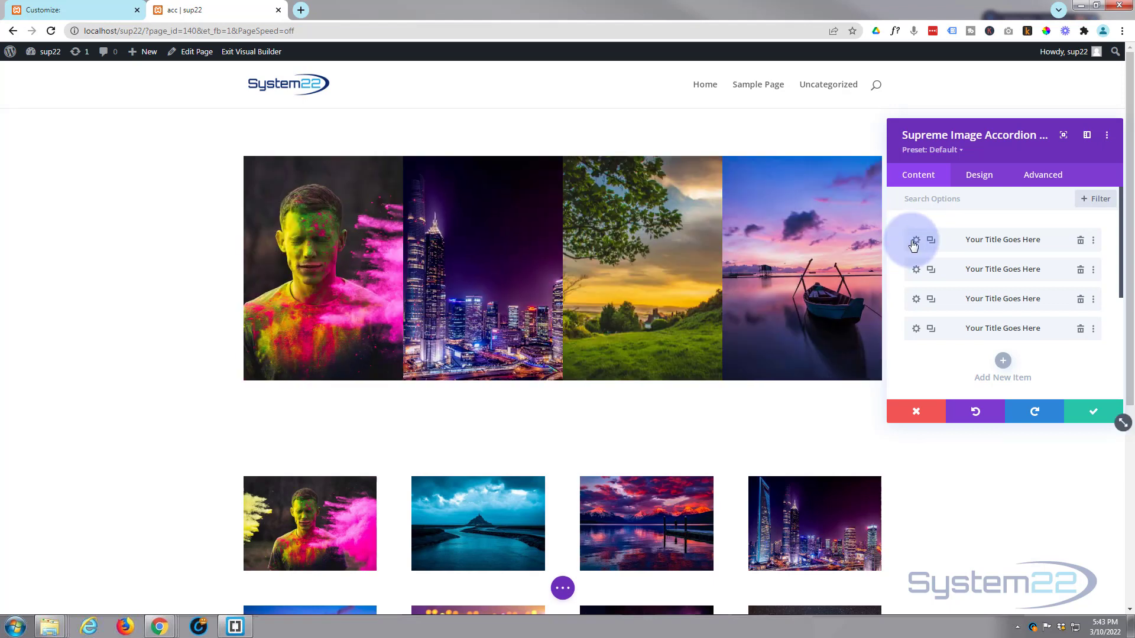
left_click(915, 241)
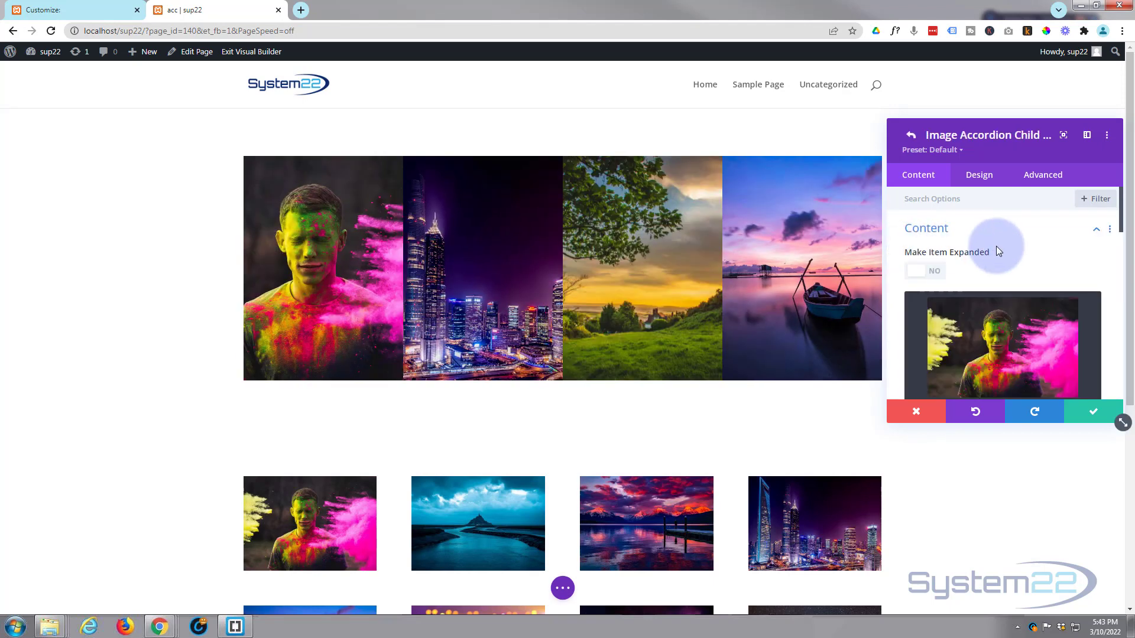
left_click(919, 273)
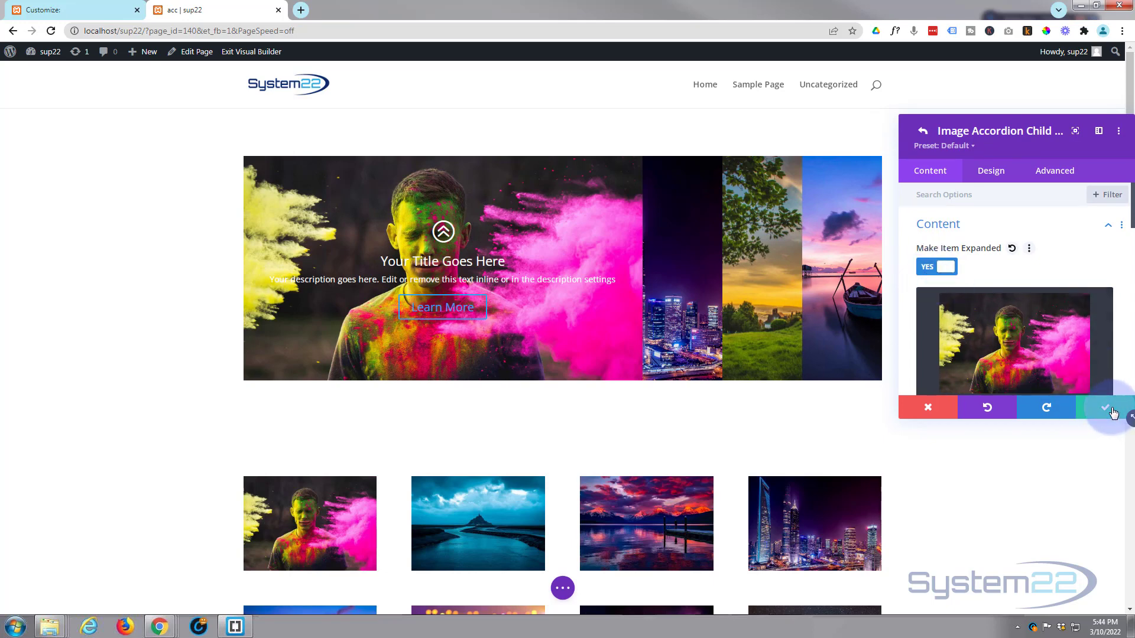
left_click(1112, 412)
Set the accordion type to By Click in the module's accordion settings
scroll(985, 319, "down", 5)
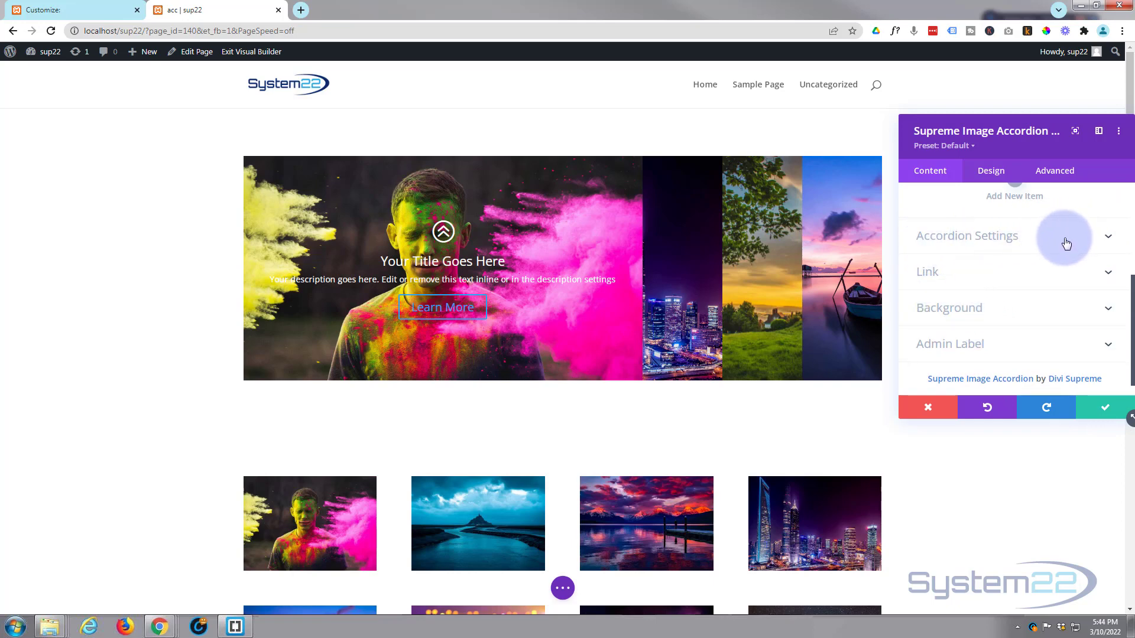
left_click(1060, 236)
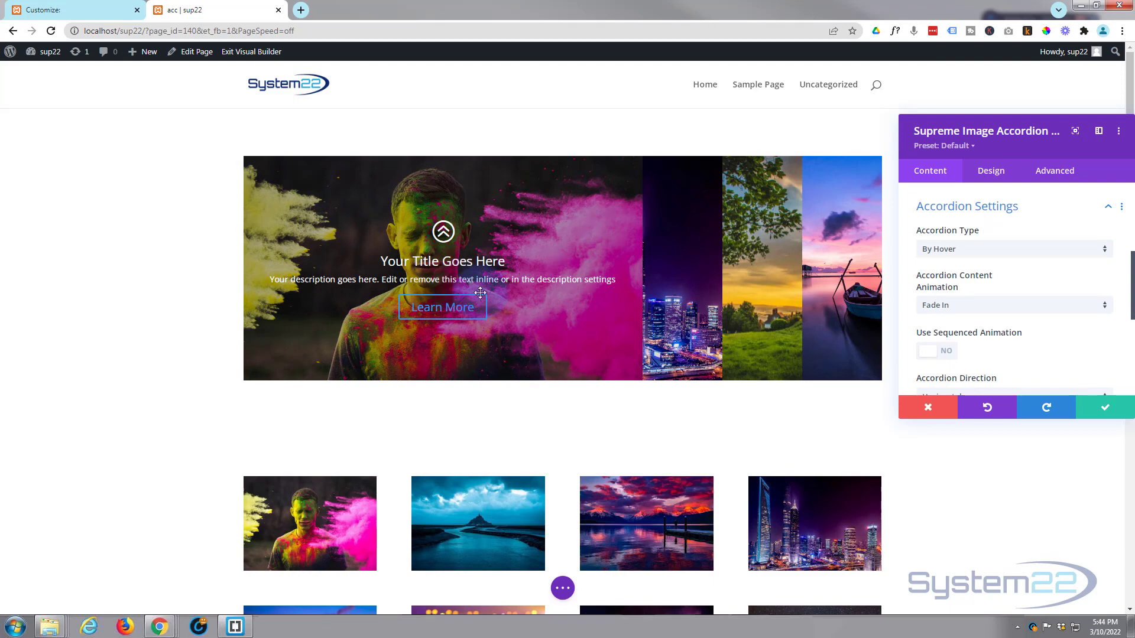
mouse_move(678, 323)
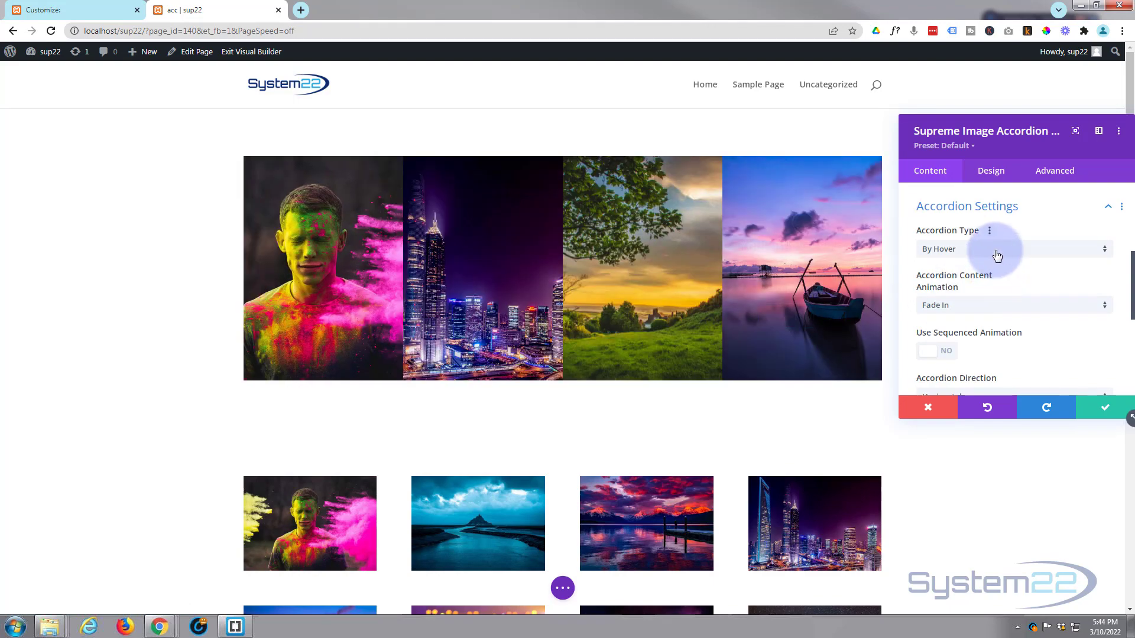
left_click(997, 251)
left_click(967, 283)
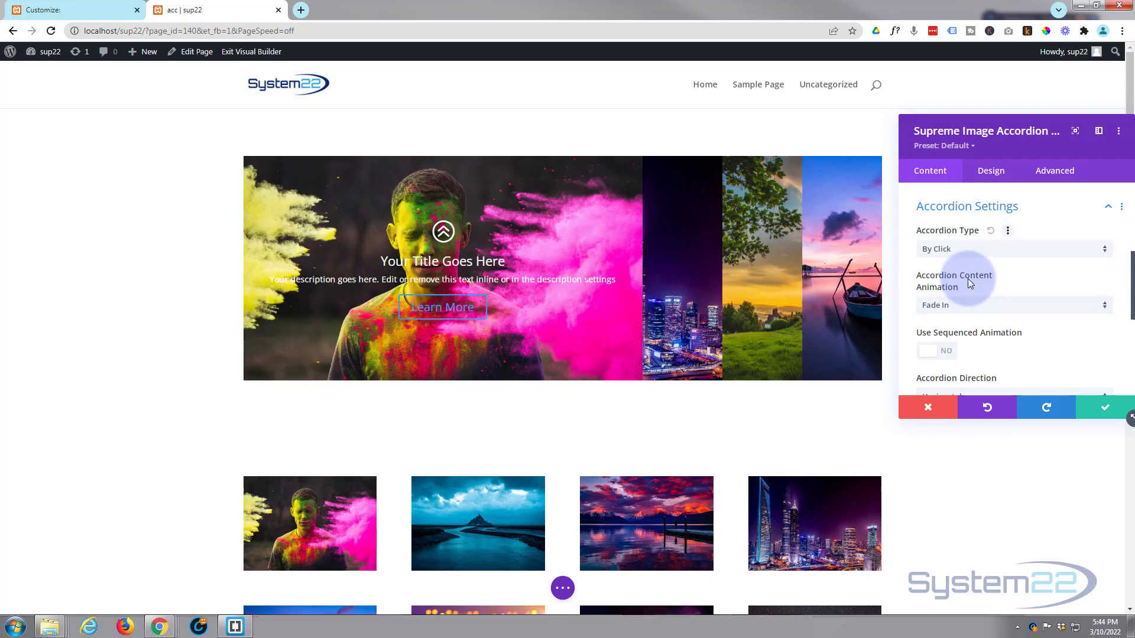
Test the accordion in the page preview by expanding the second, third, fourth and first images in turn
left_click(671, 368)
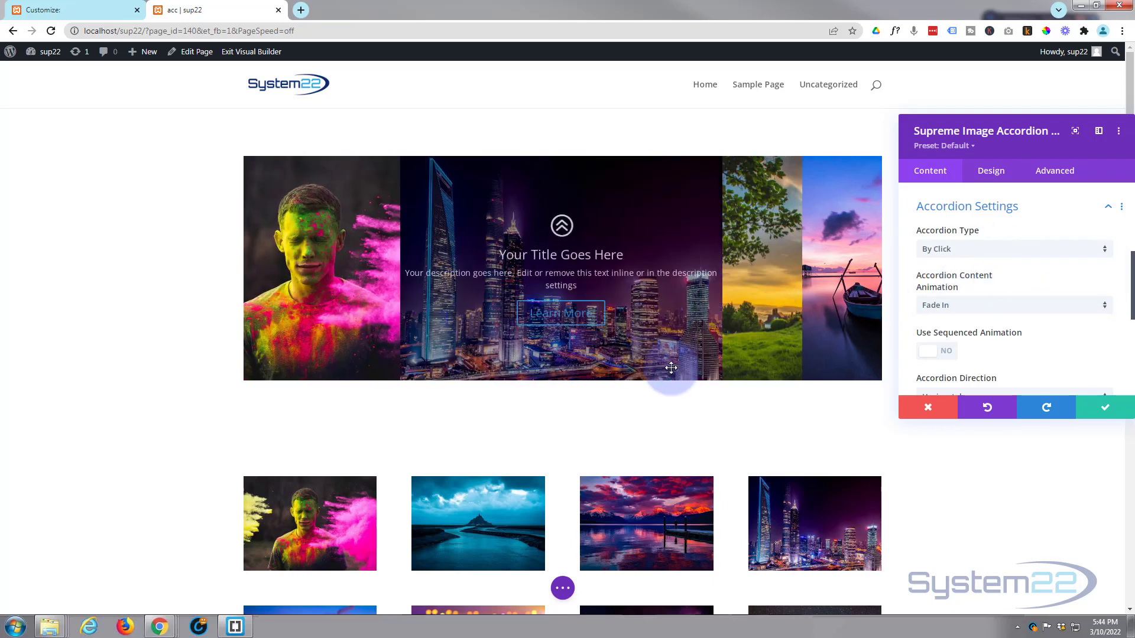
left_click(741, 368)
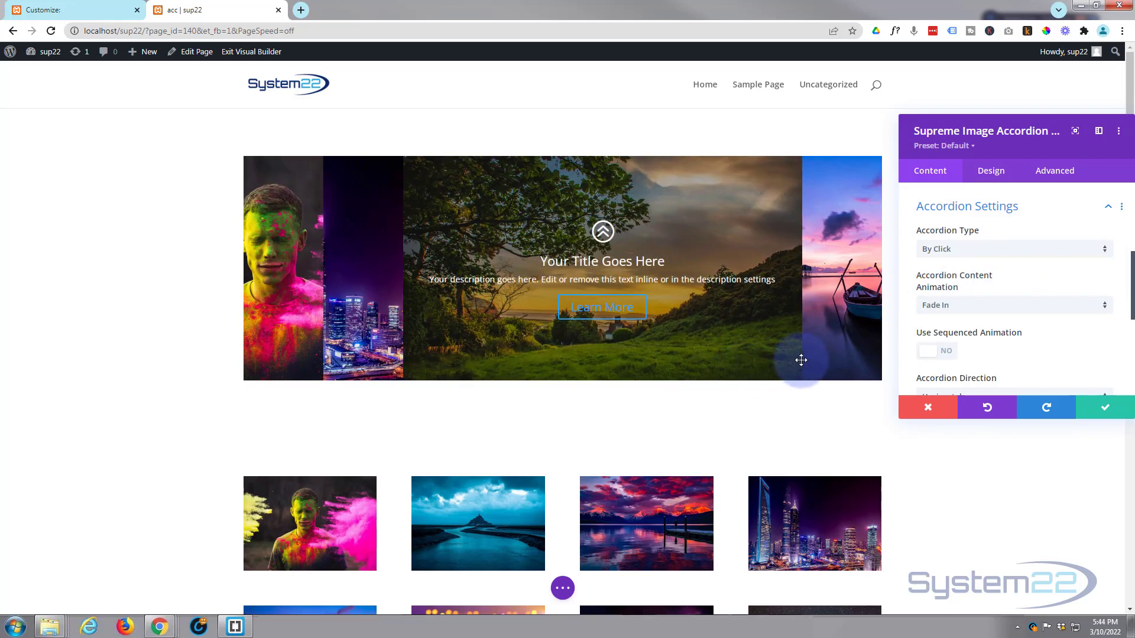
left_click(832, 363)
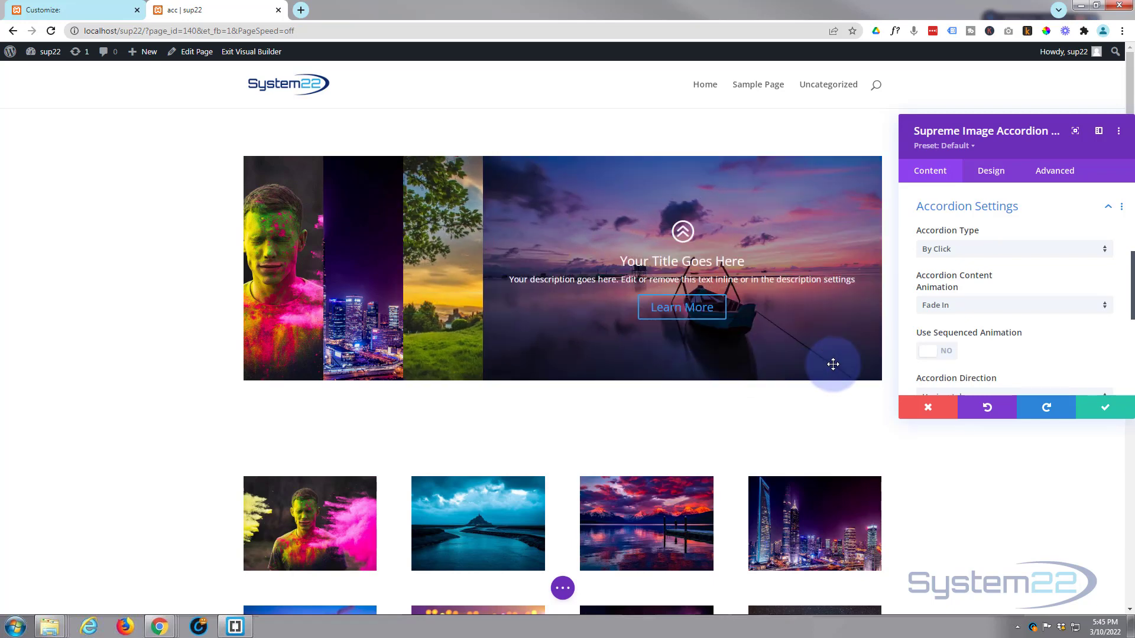
left_click(296, 374)
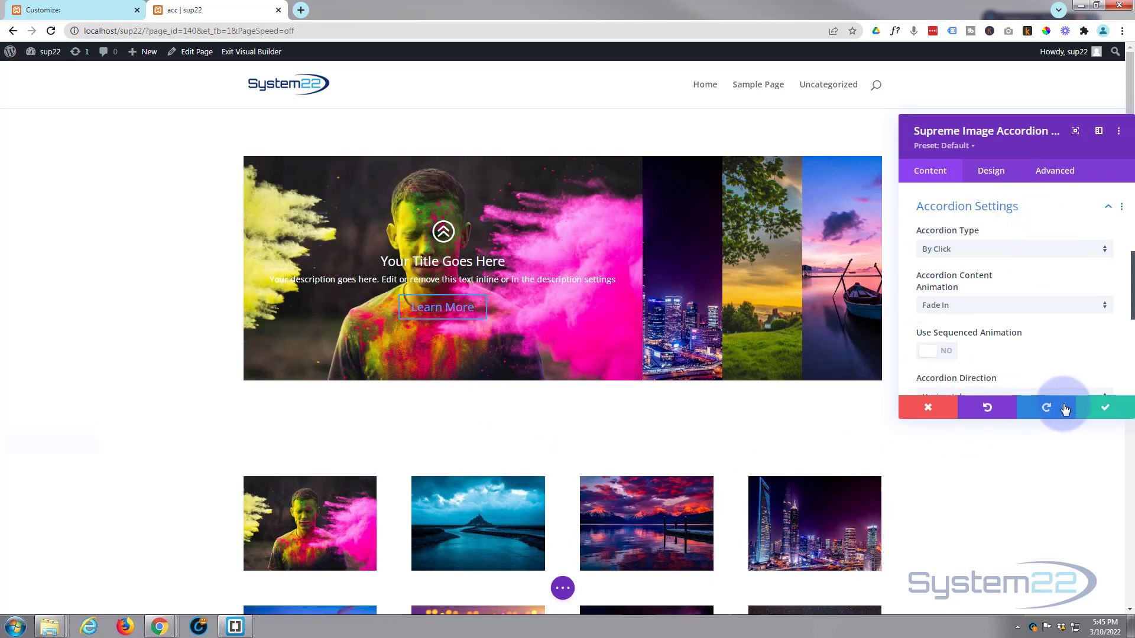
Set the first accordion item's left and right padding to linked values of 100px and save the item
scroll(974, 339, "up", 3)
scroll(974, 340, "up", 3)
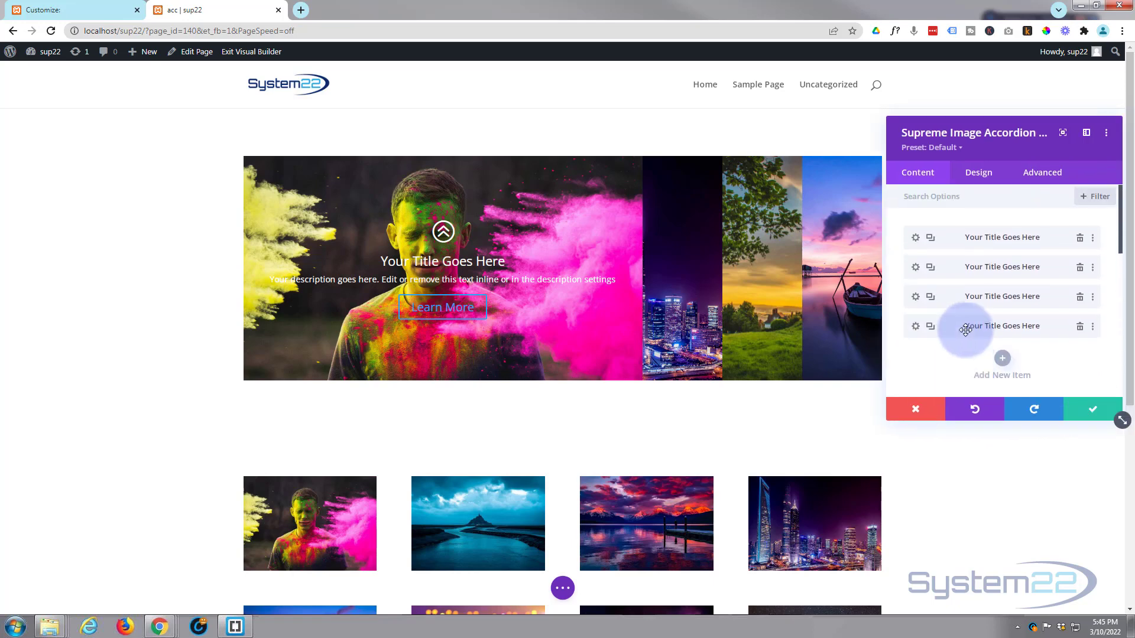
left_click(915, 238)
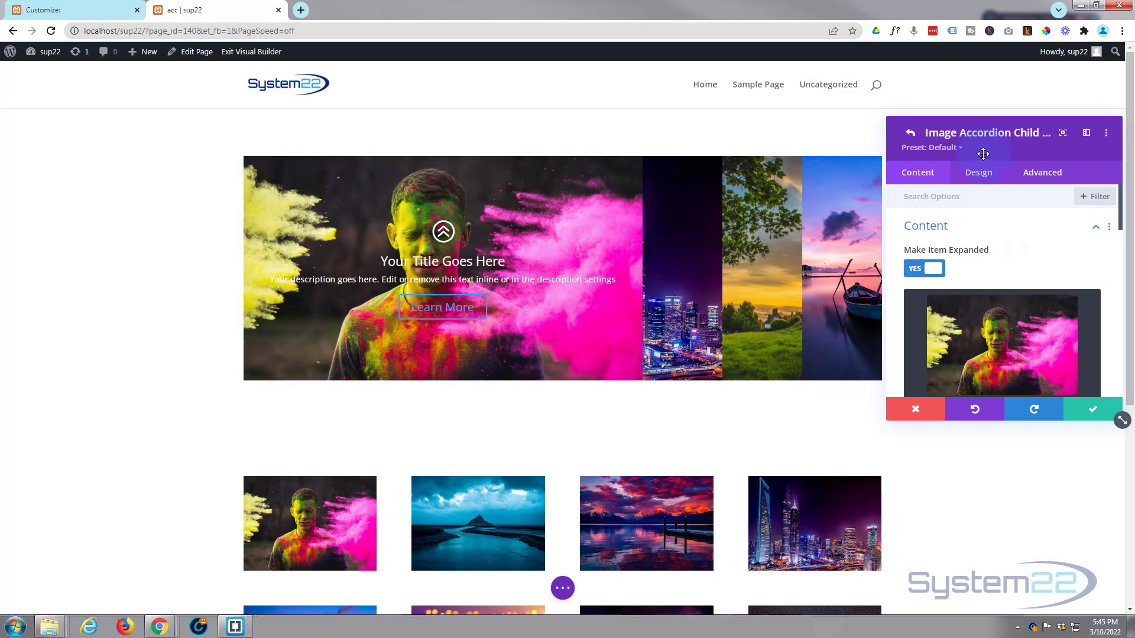
left_click(979, 175)
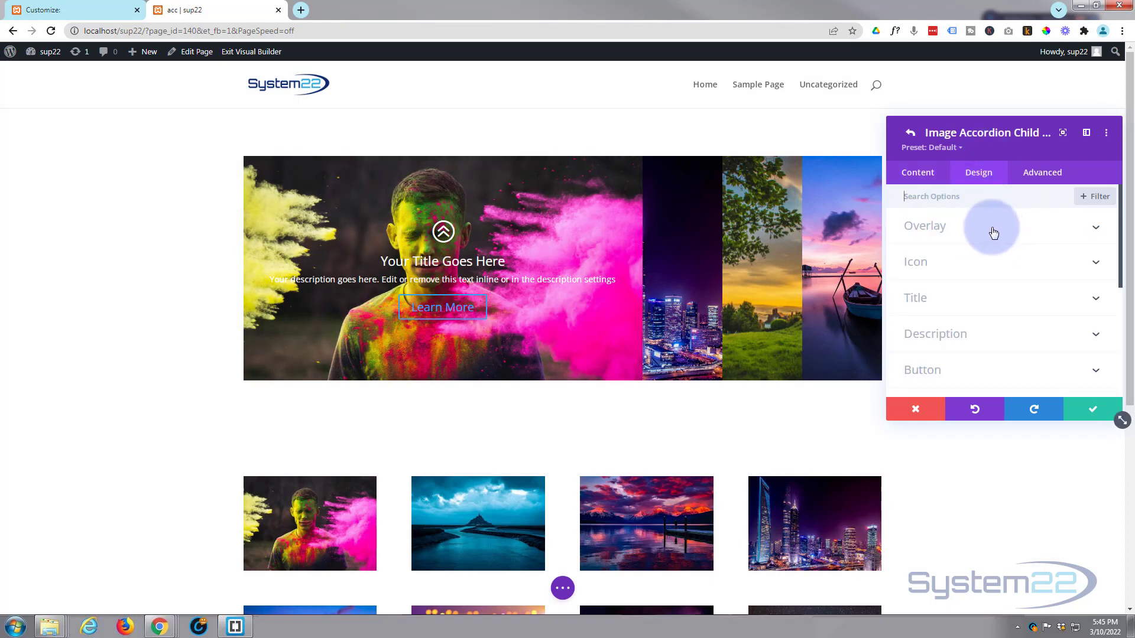
scroll(992, 231, "down", 3)
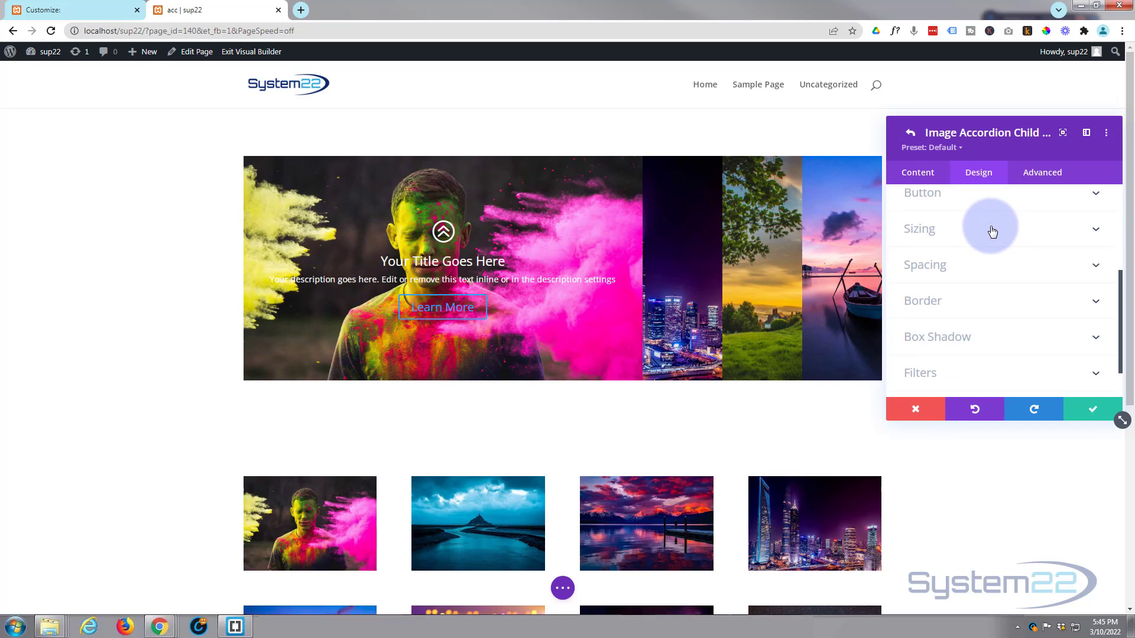
left_click(994, 267)
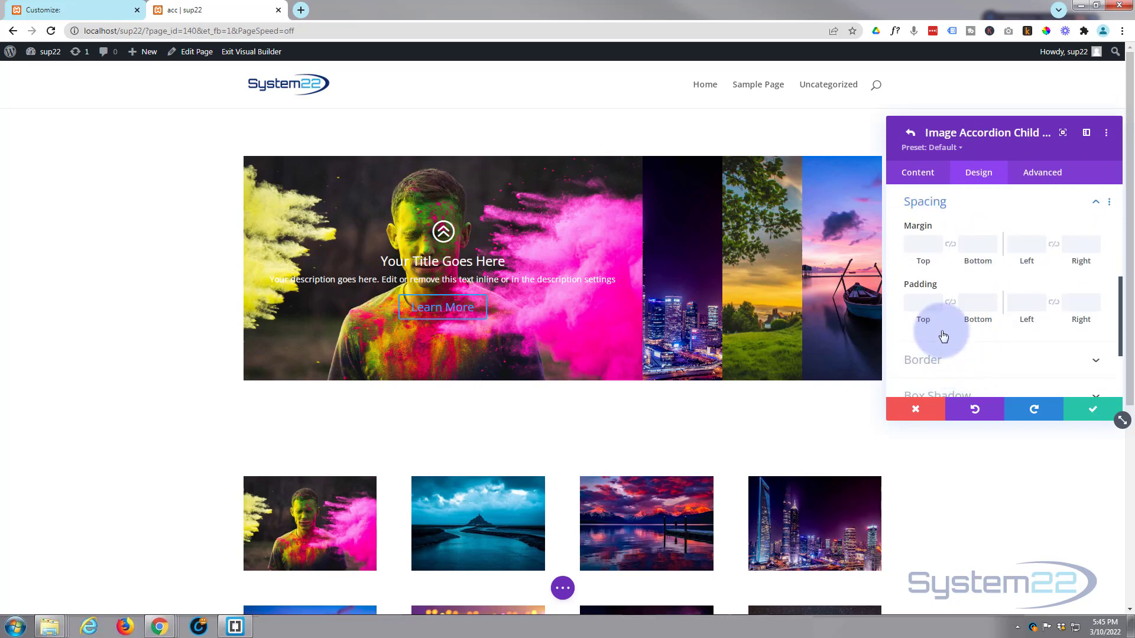
left_click(1023, 302)
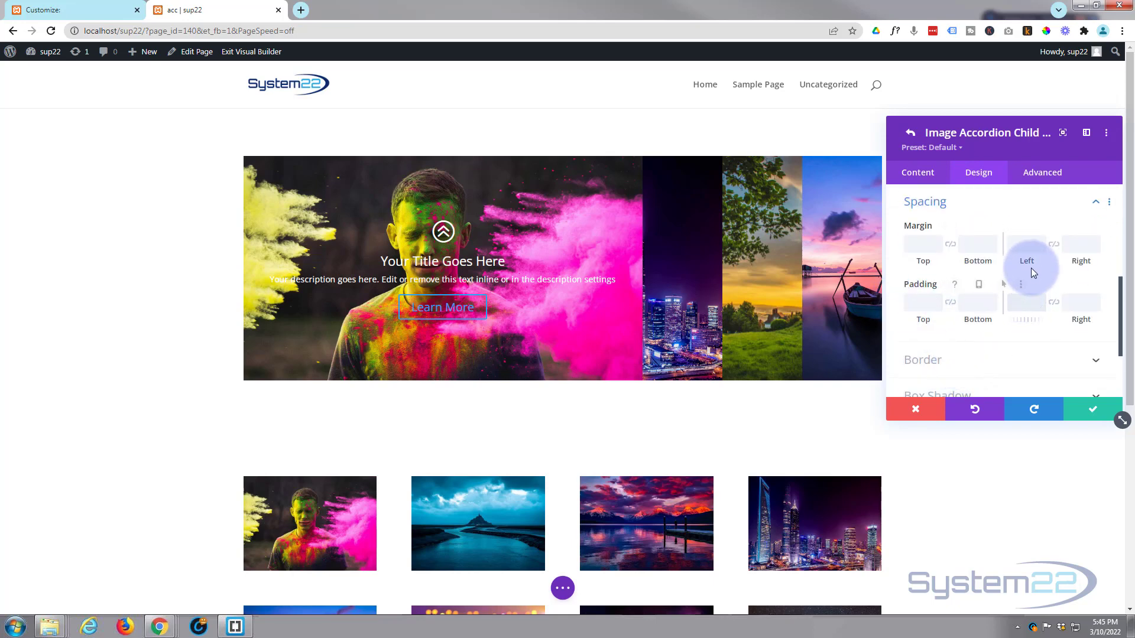
type("100px")
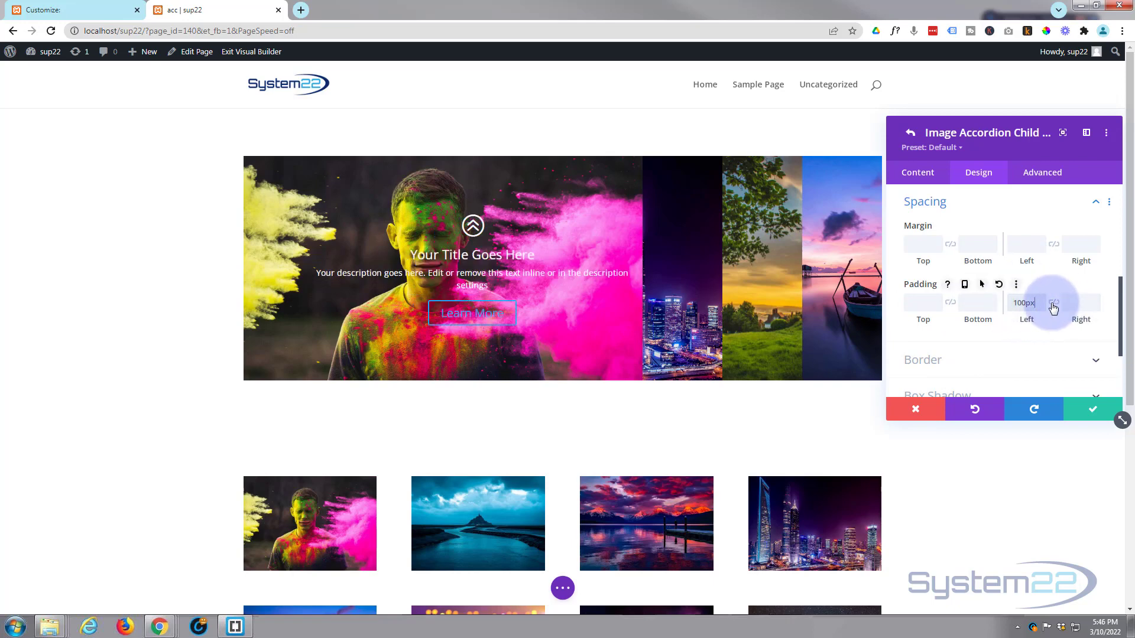
left_click(1053, 305)
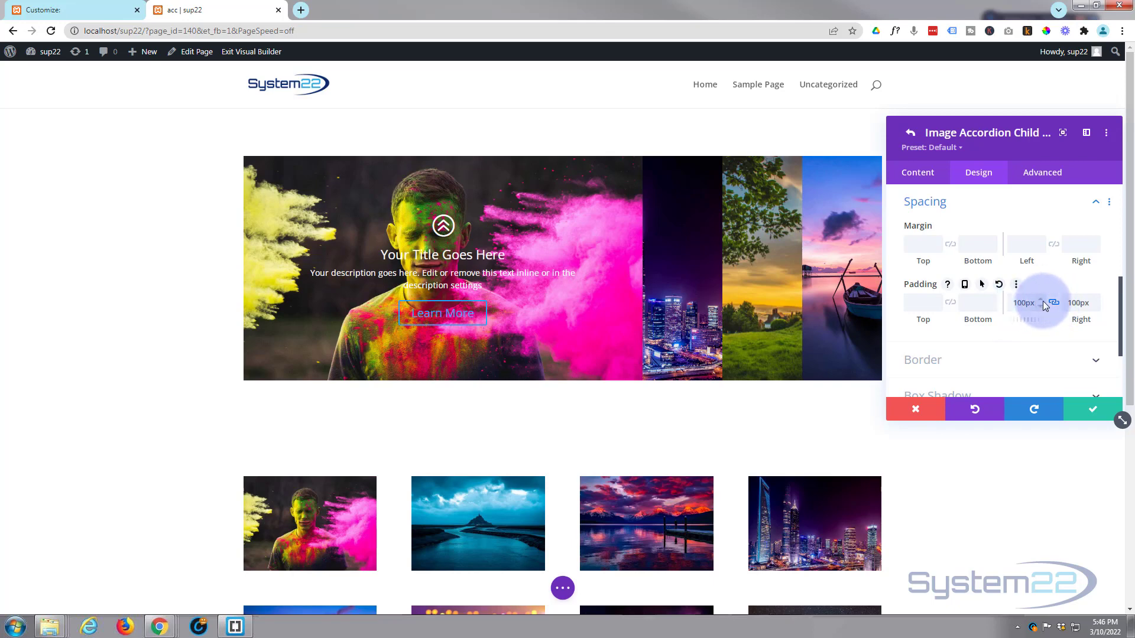
left_click(1085, 407)
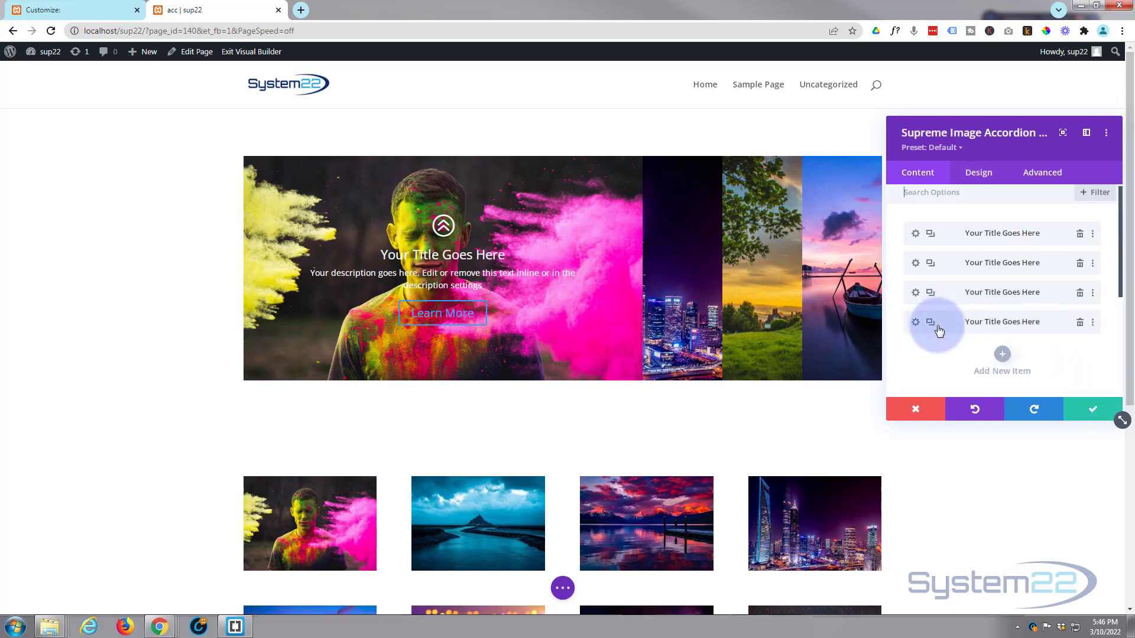
Set the accordion content animation to Zoom In and preview it by expanding the second image
scroll(939, 331, "down", 2)
scroll(939, 330, "down", 1)
left_click(1037, 246)
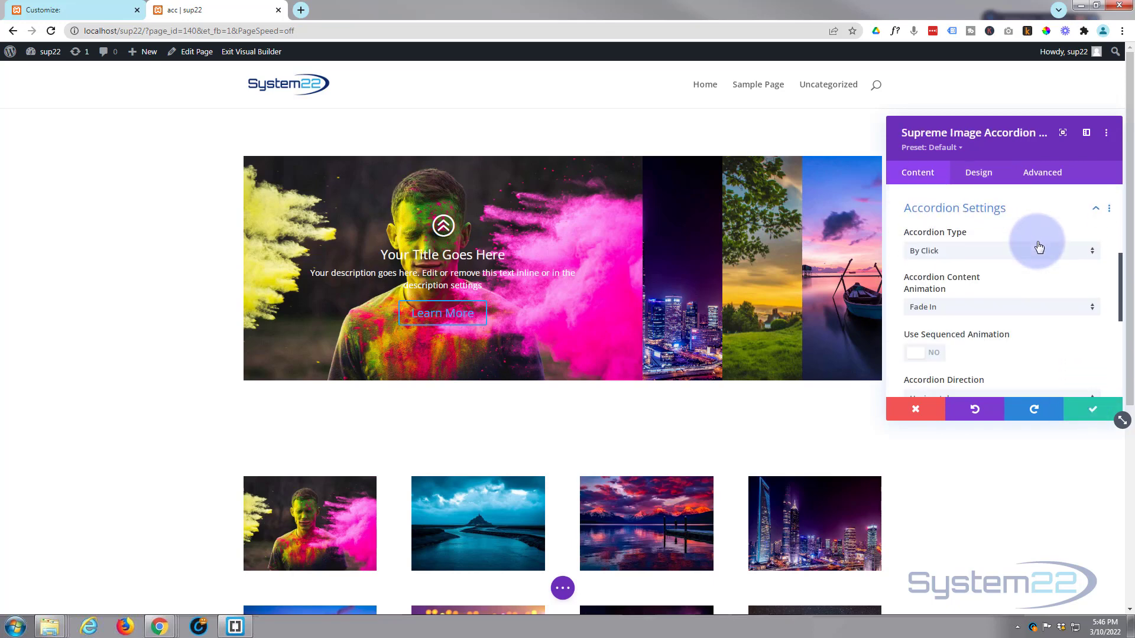
left_click(971, 308)
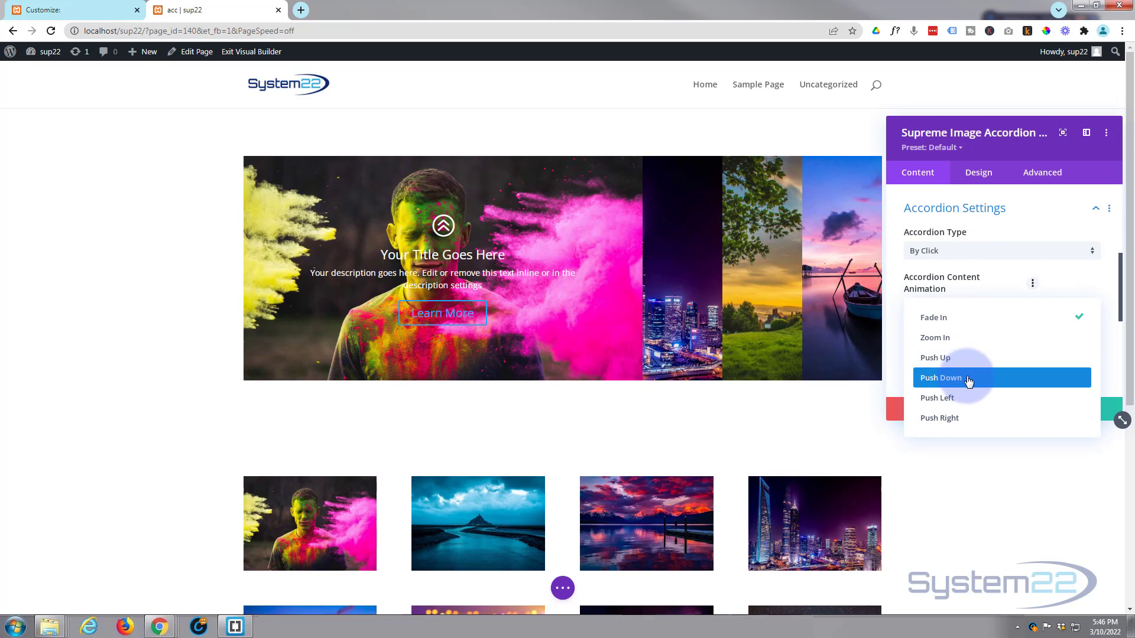
left_click(693, 328)
left_click(697, 362)
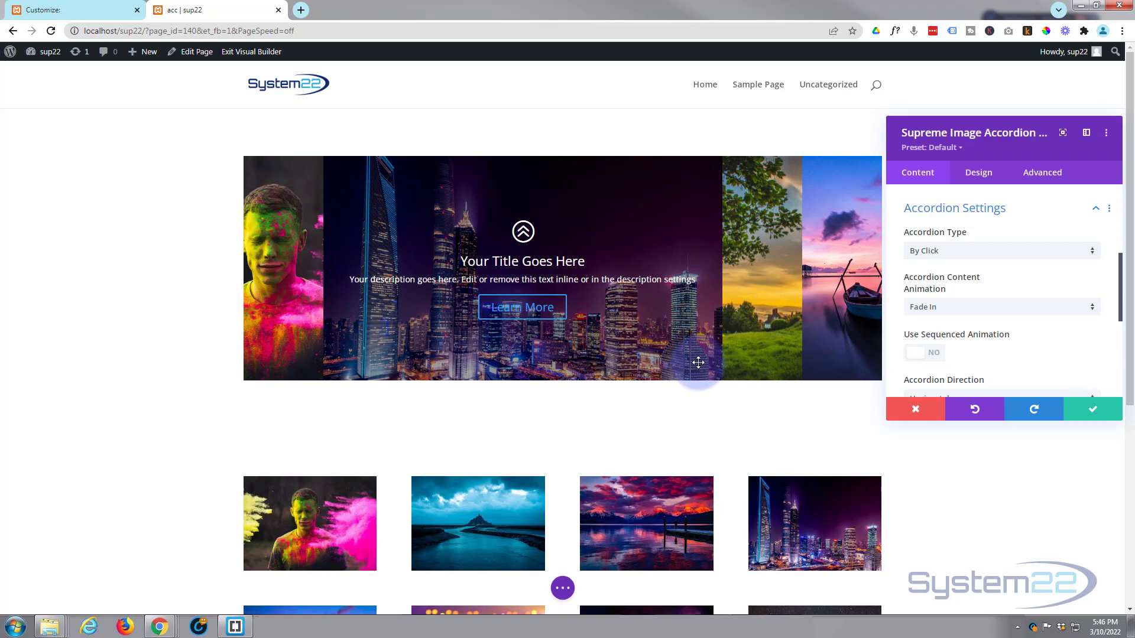
left_click(977, 312)
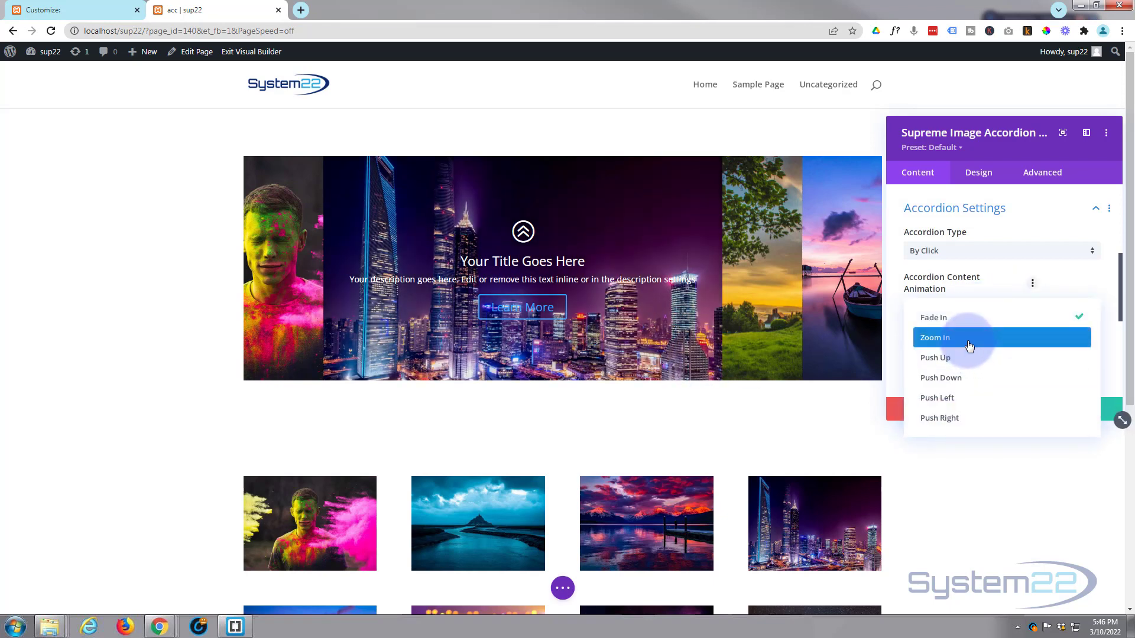
left_click(969, 345)
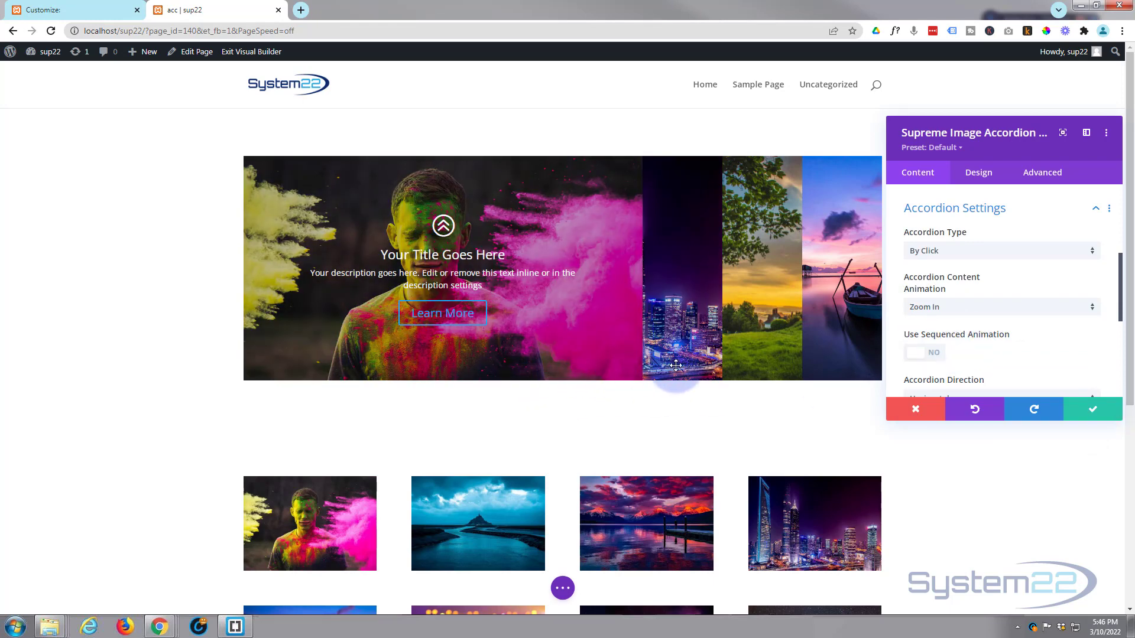
left_click(677, 366)
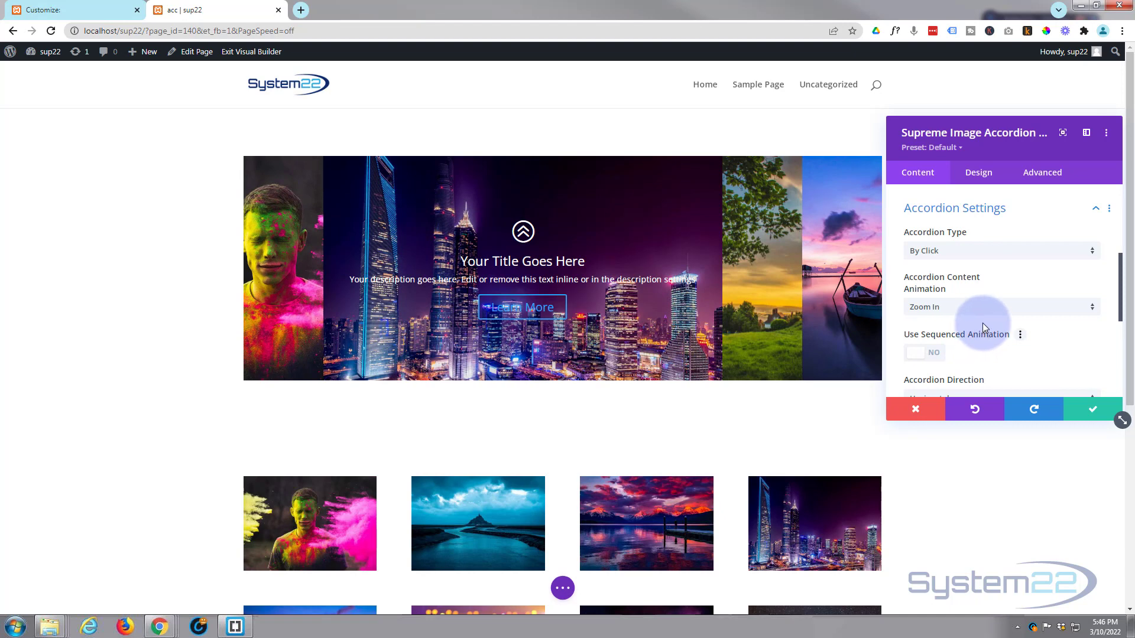
Turn on Use Sequenced Animation for the accordion and preview it on the second image
scroll(982, 328, "down", 1)
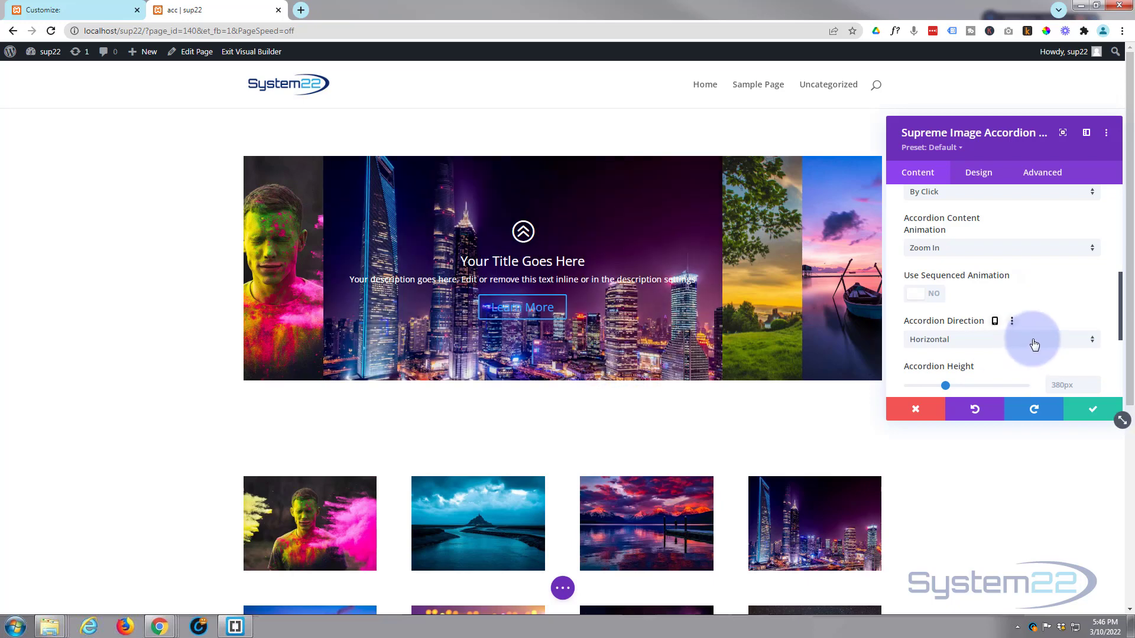
left_click(936, 296)
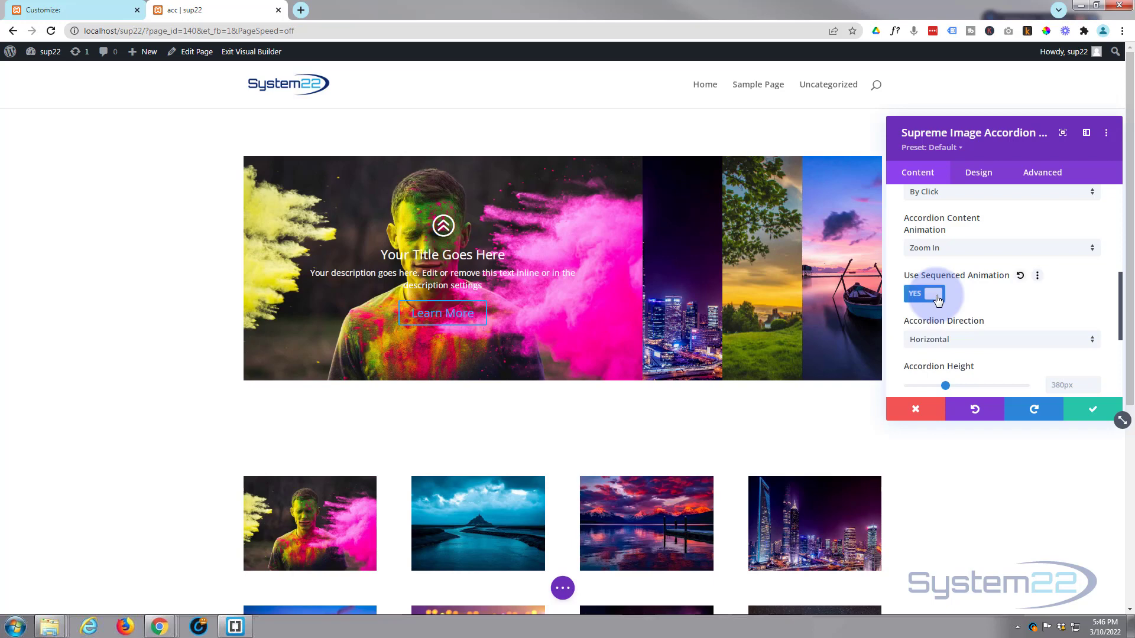
left_click(699, 366)
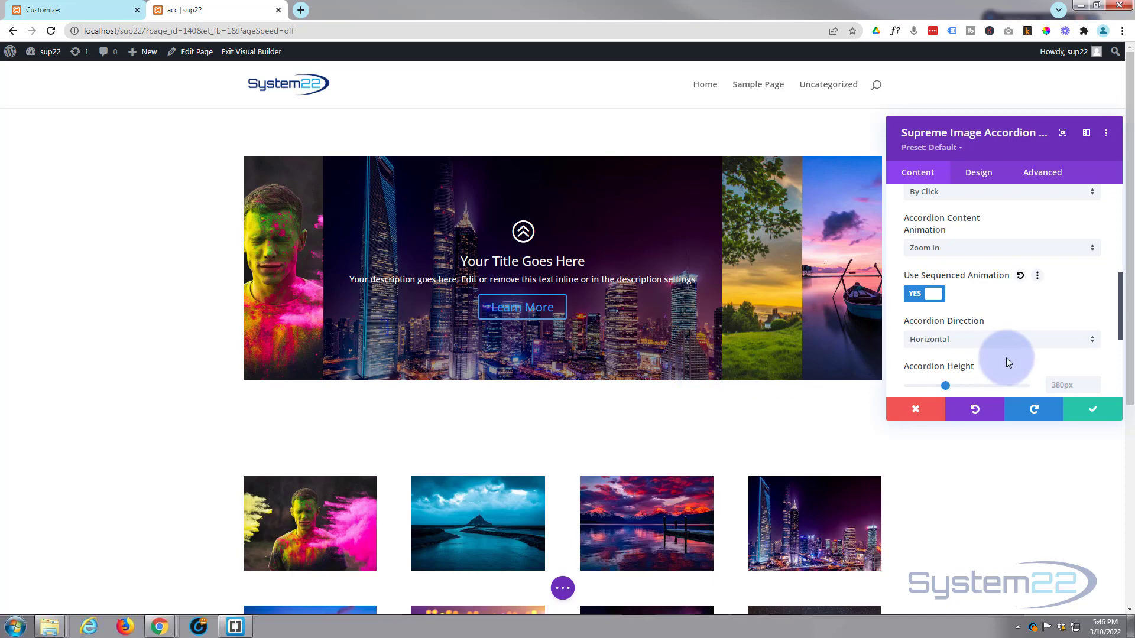
Review the accordion module's remaining direction, height, link and background settings, plus its design and advanced option groups
scroll(1046, 338, "down", 1)
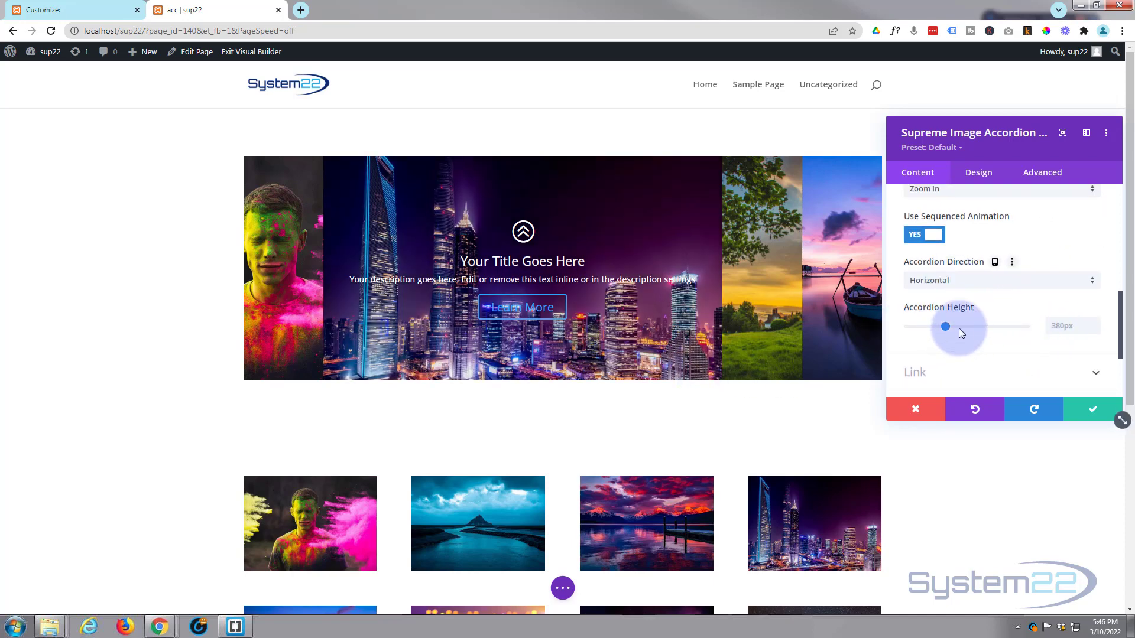
scroll(987, 319, "down", 1)
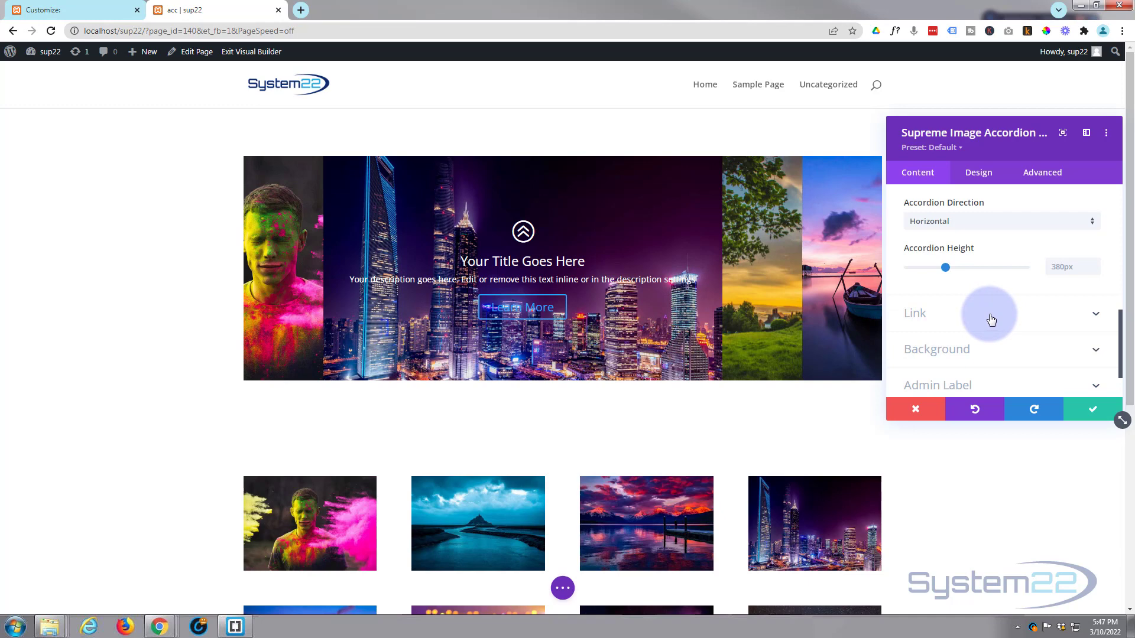
scroll(999, 331, "down", 1)
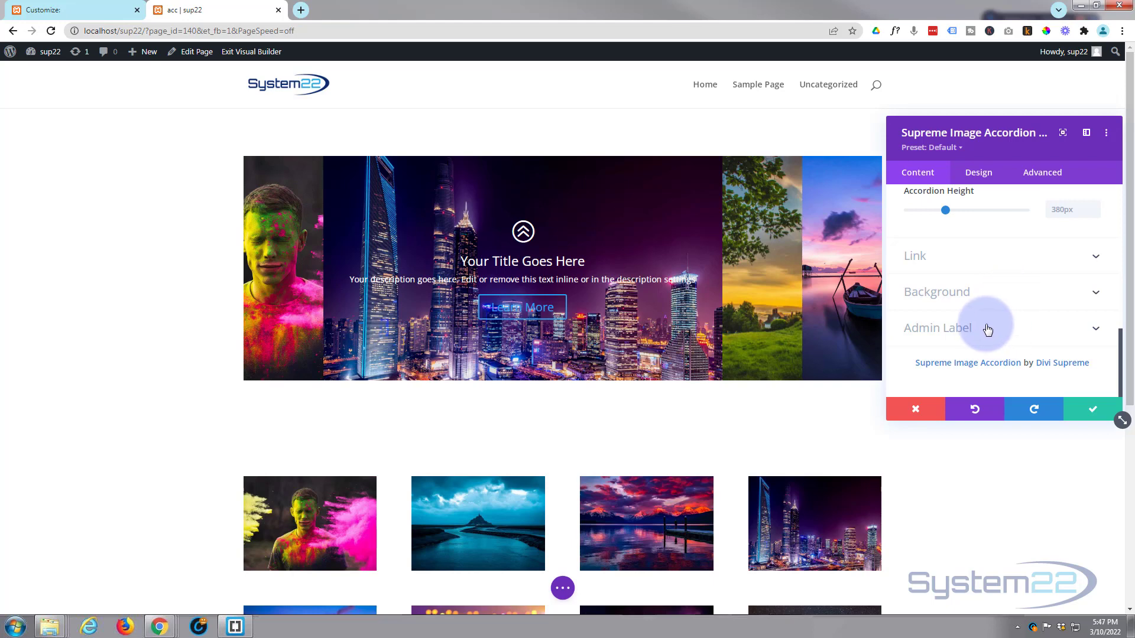
scroll(984, 329, "up", 10)
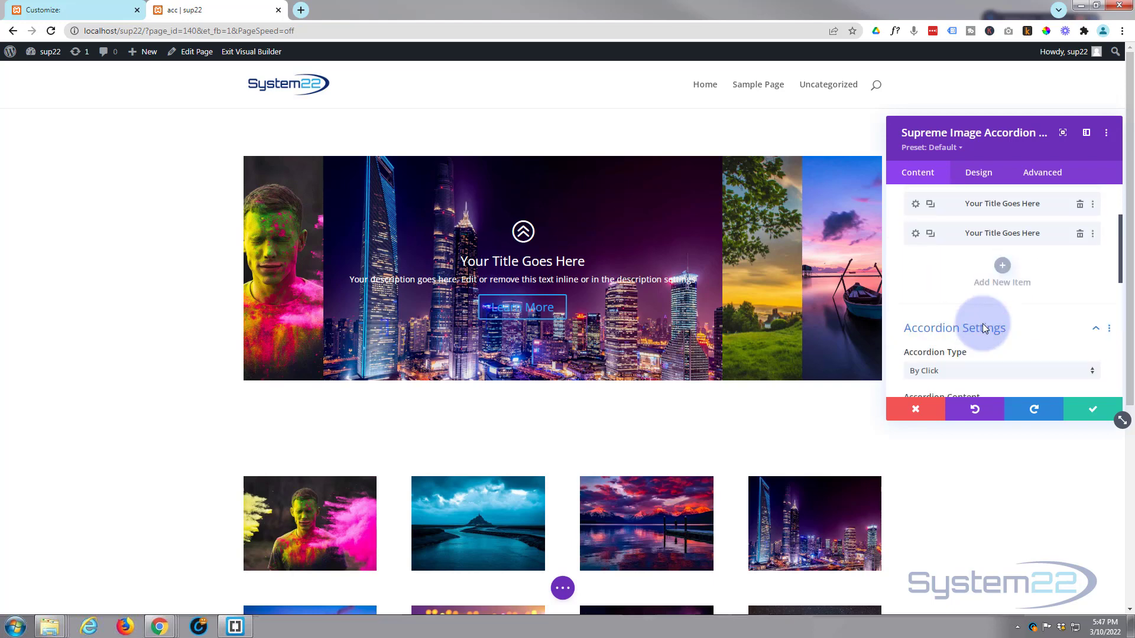
left_click(978, 172)
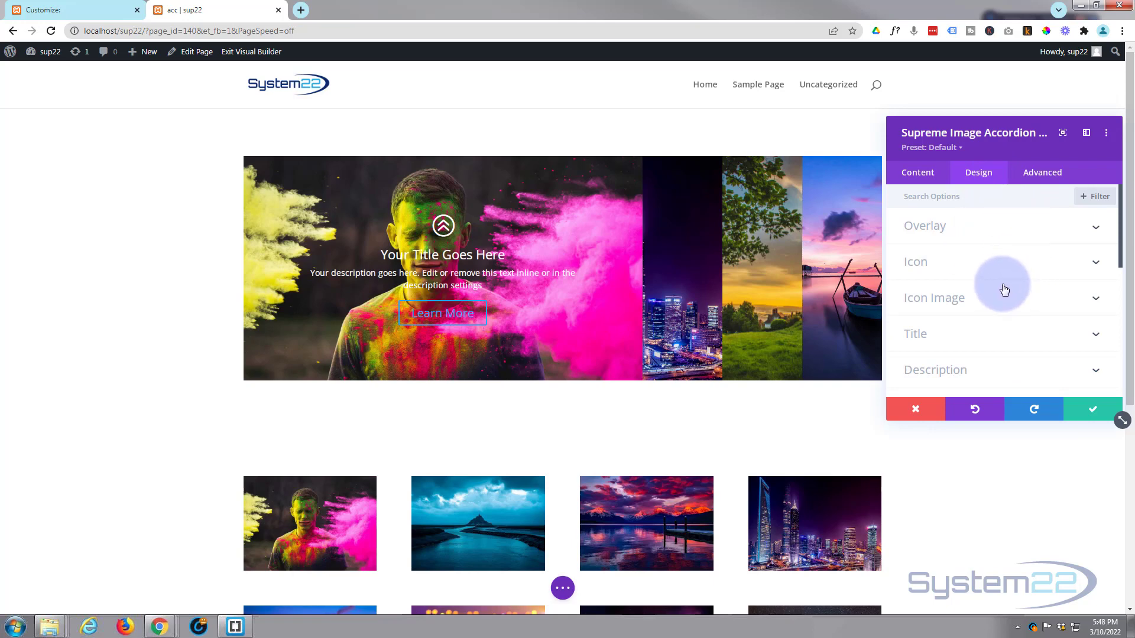
scroll(1003, 288, "down", 1)
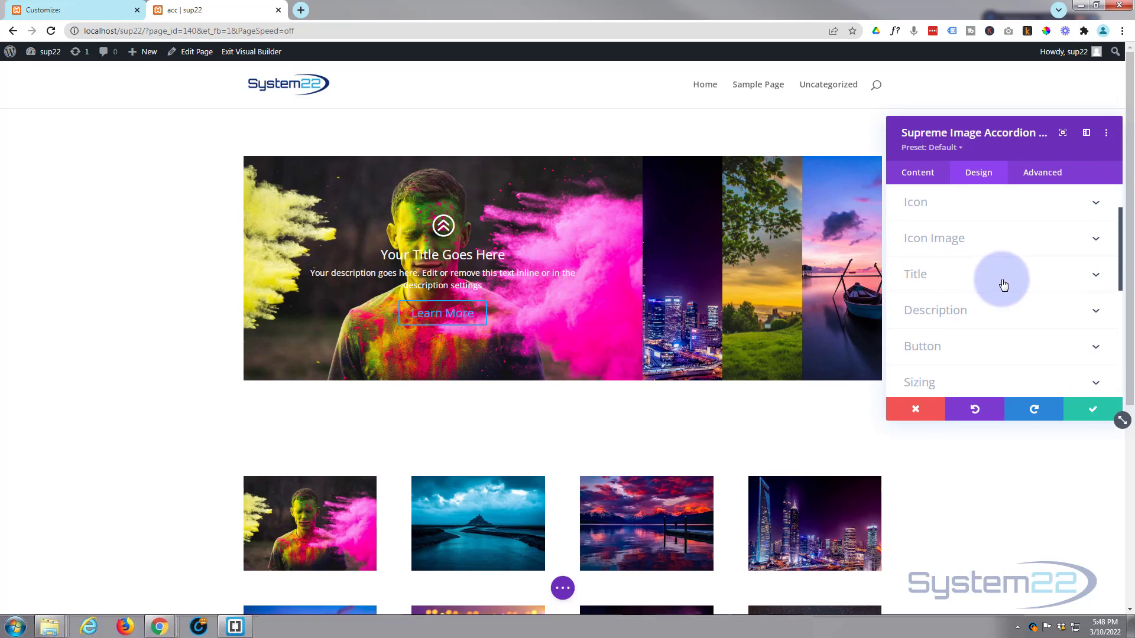
scroll(1002, 285, "down", 2)
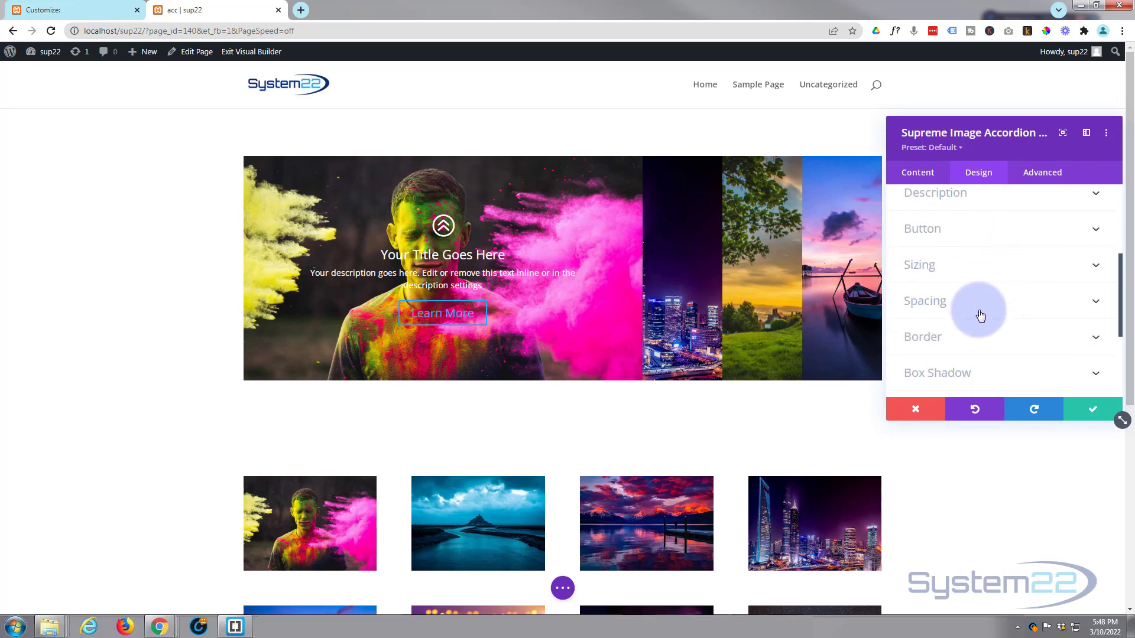
scroll(984, 313, "down", 3)
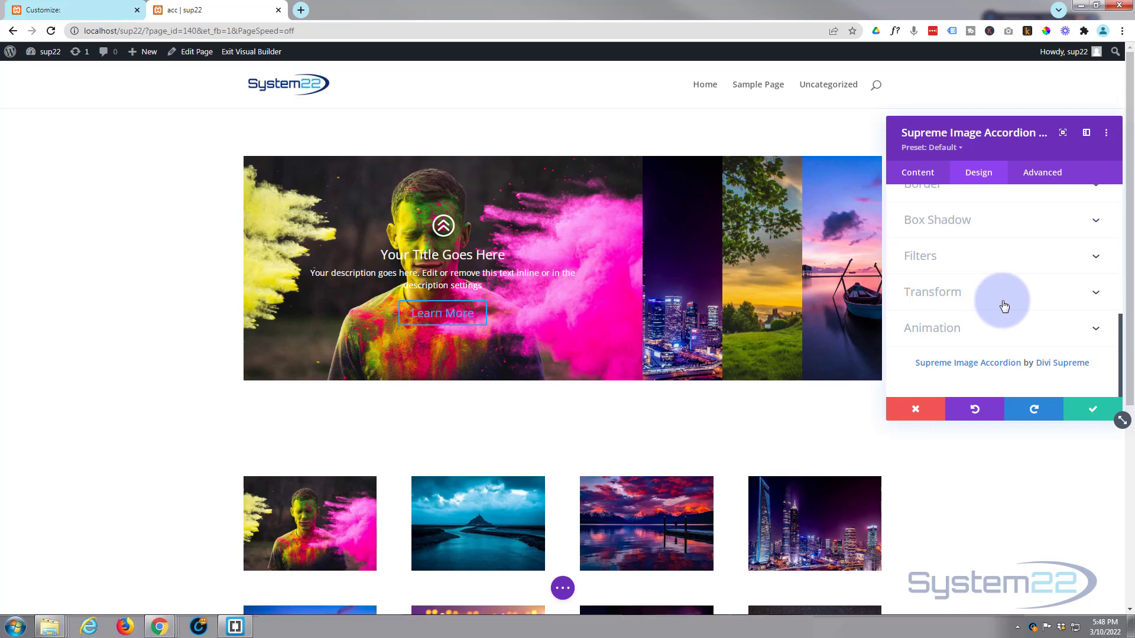
left_click(1042, 175)
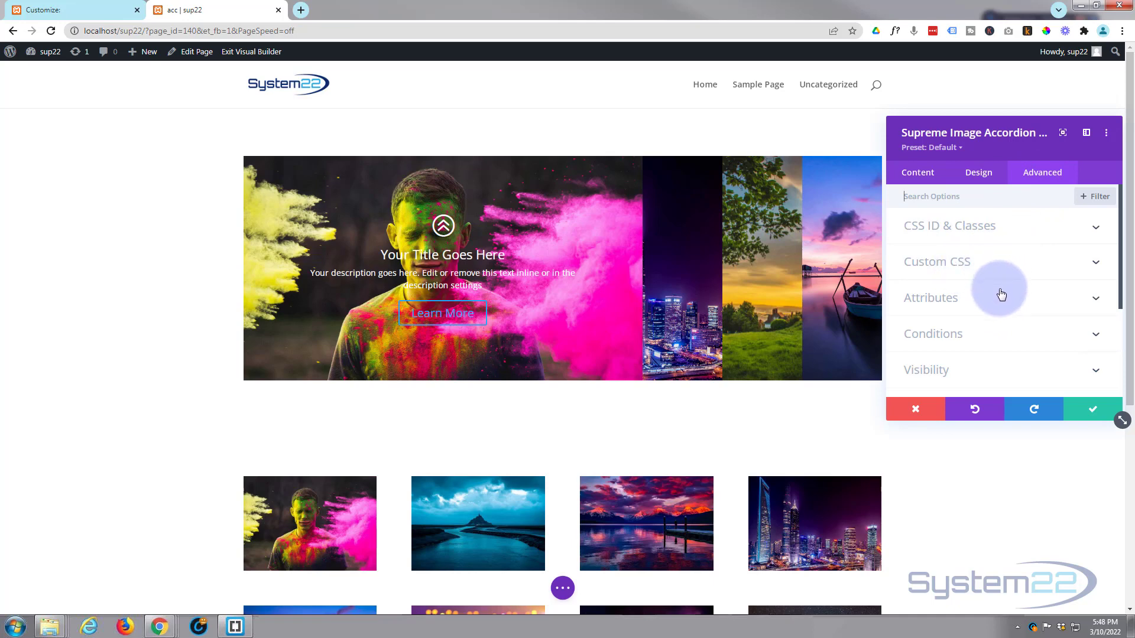
scroll(975, 303, "down", 3)
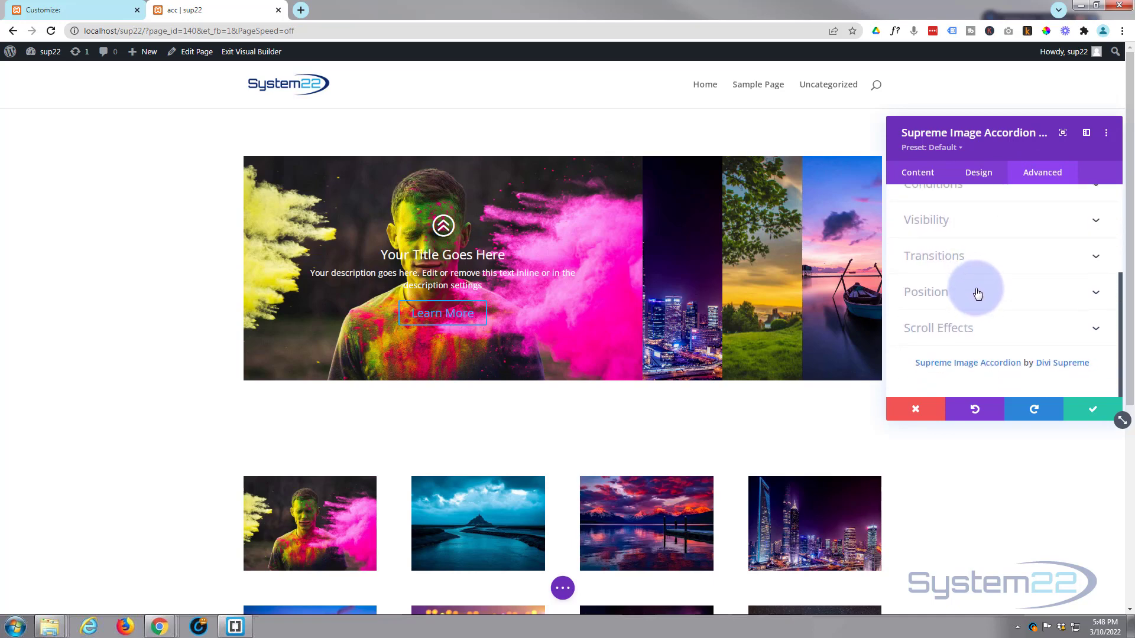
Save the accordion module's settings and the page as a draft, and exit the Visual Builder
left_click(1093, 414)
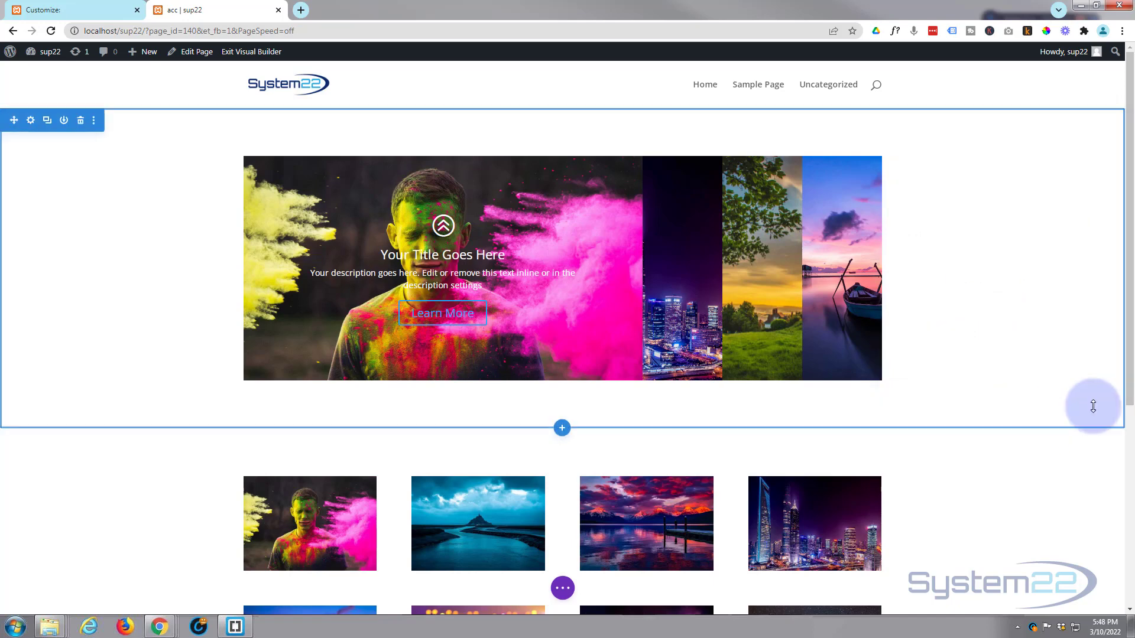
left_click(562, 590)
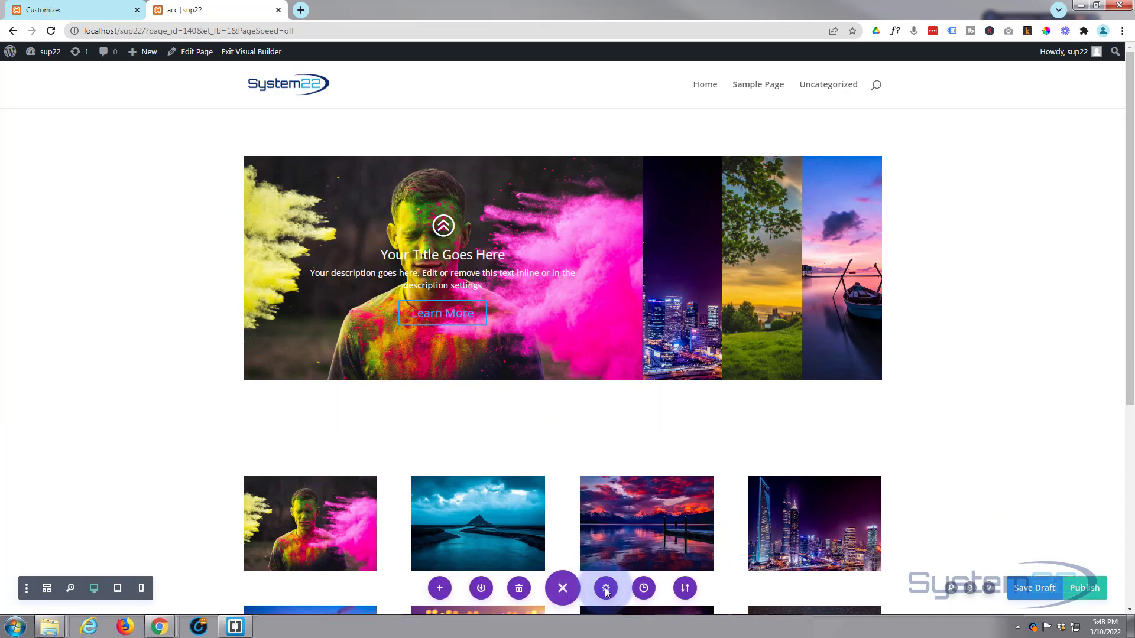
left_click(1033, 588)
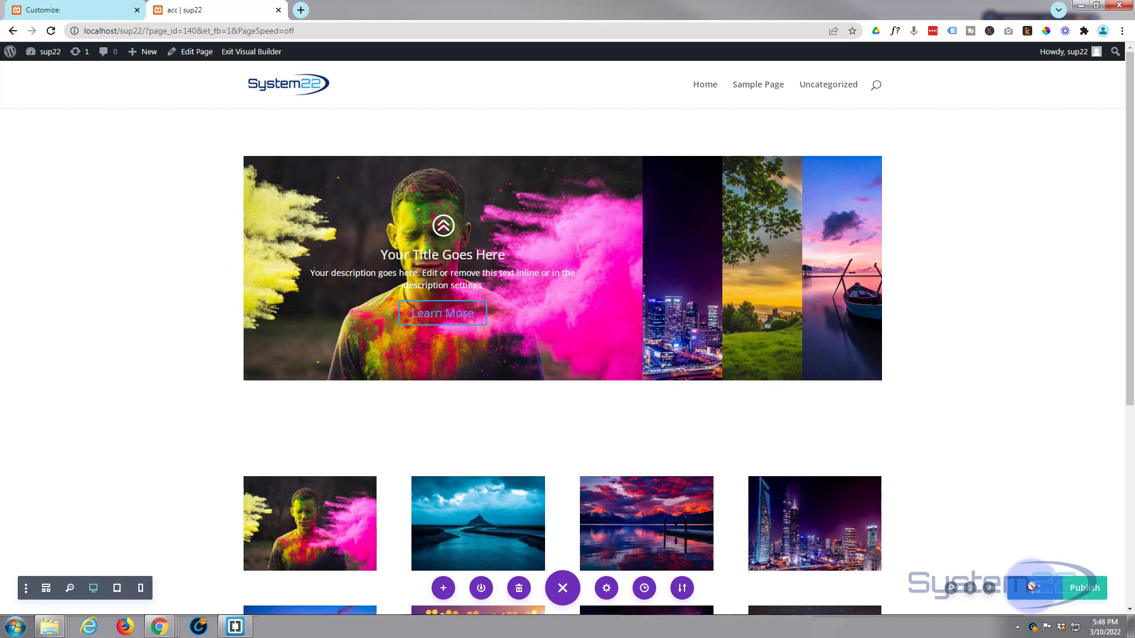
left_click(244, 52)
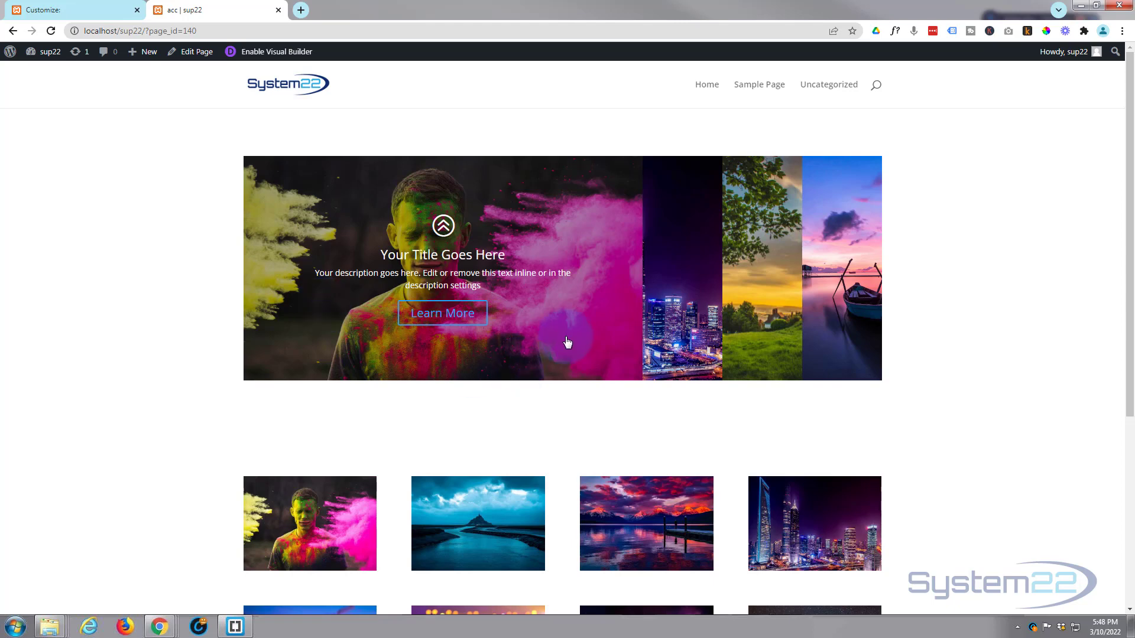
Test the accordion on the front-end page by expanding its images one after another in both directions
left_click(667, 358)
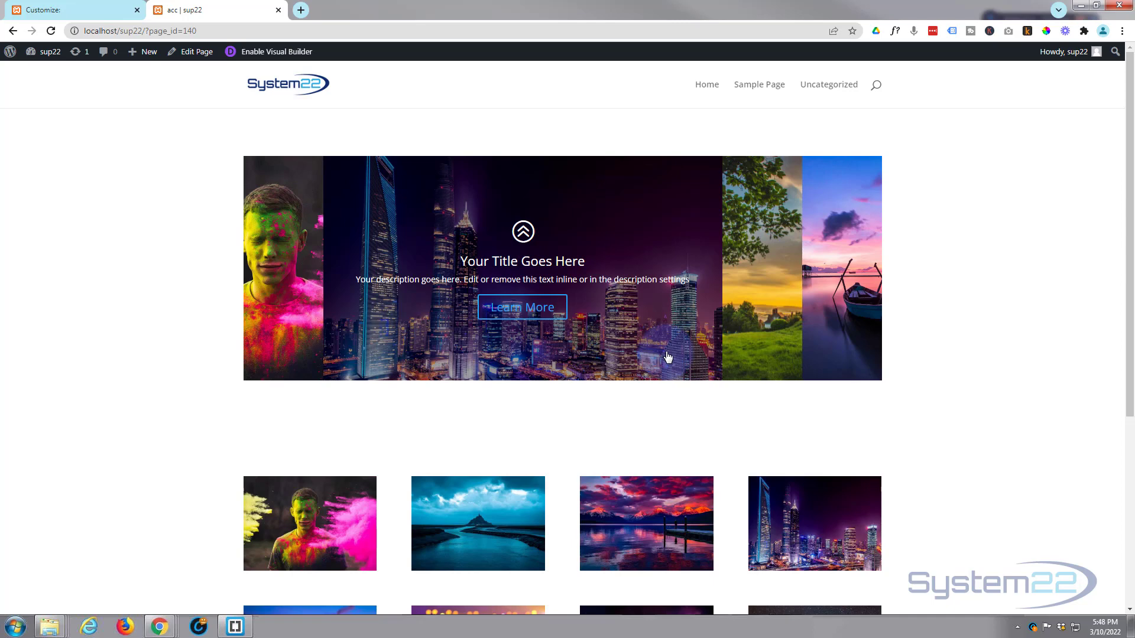
left_click(769, 363)
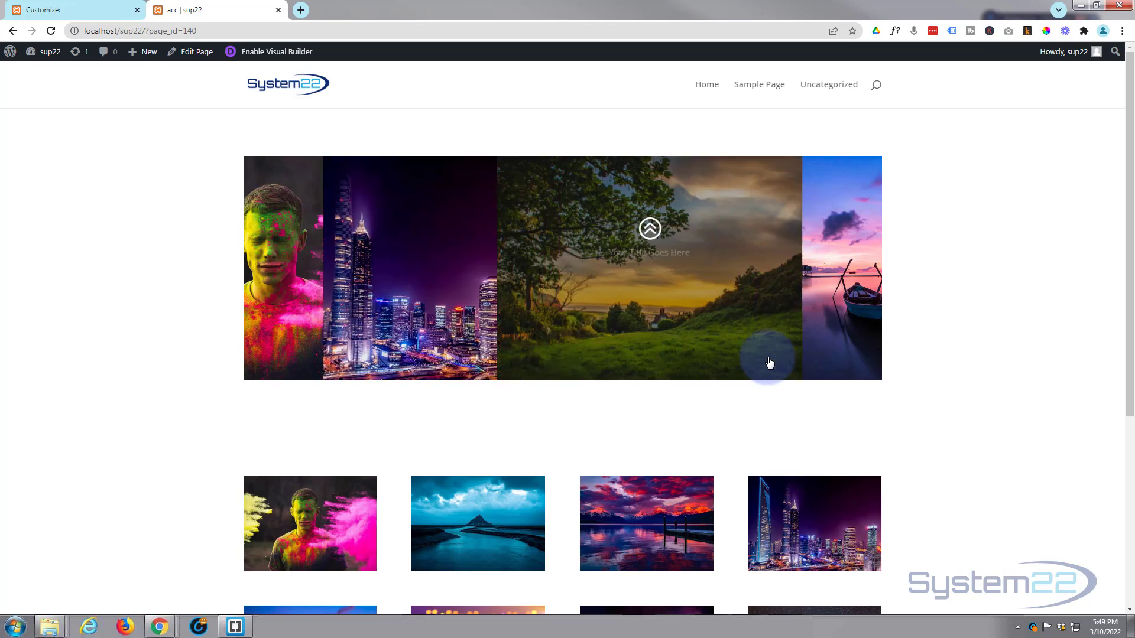
left_click(841, 371)
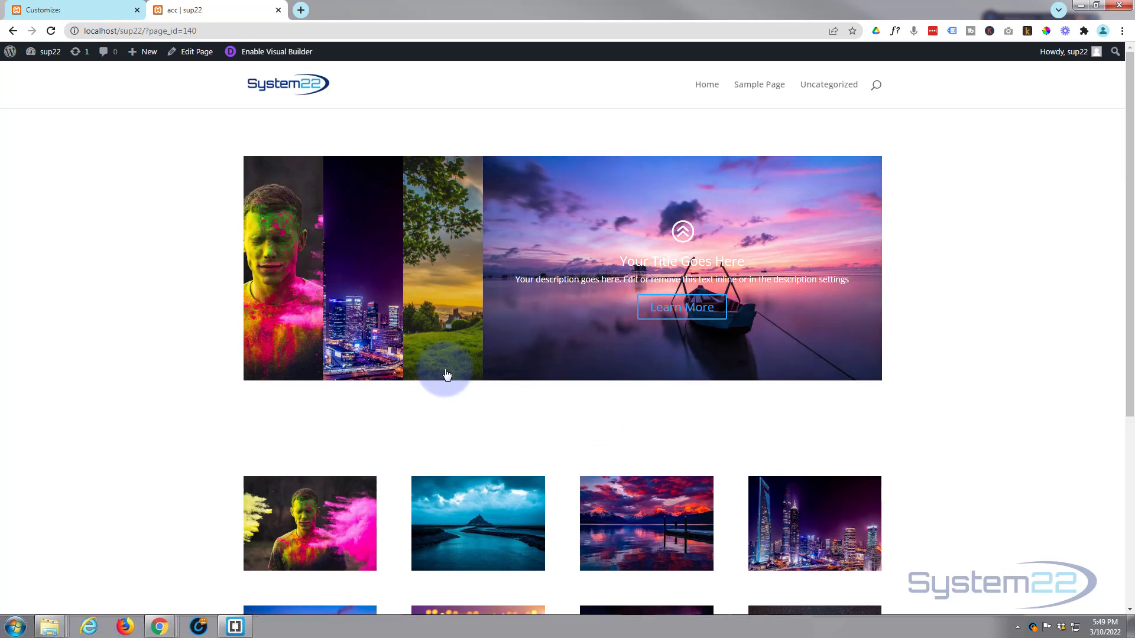
left_click(446, 374)
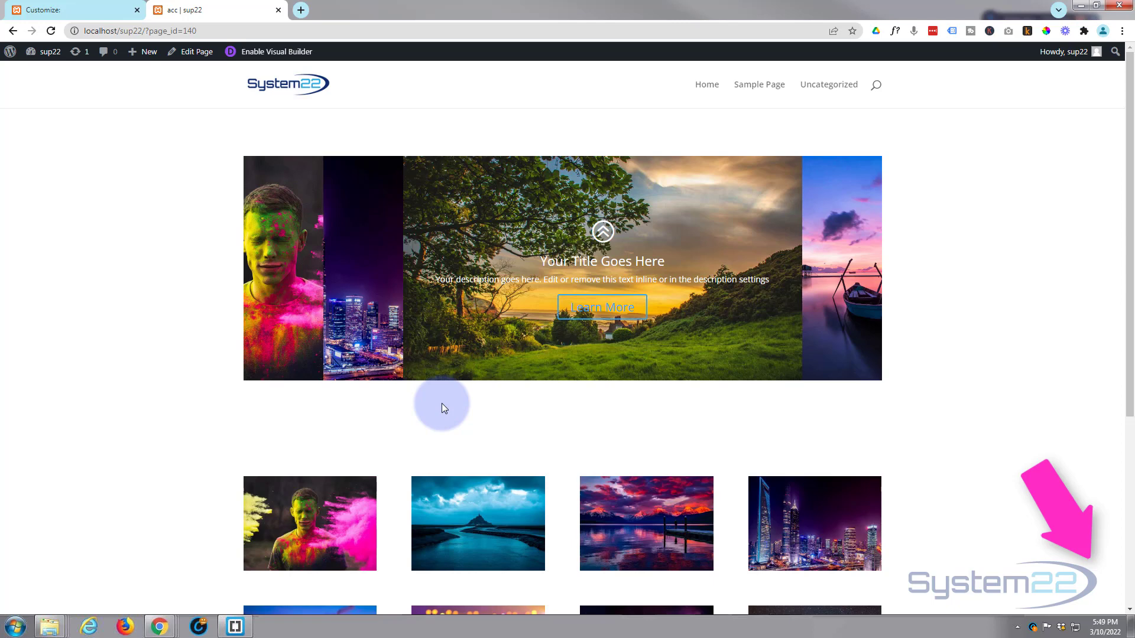
left_click(367, 372)
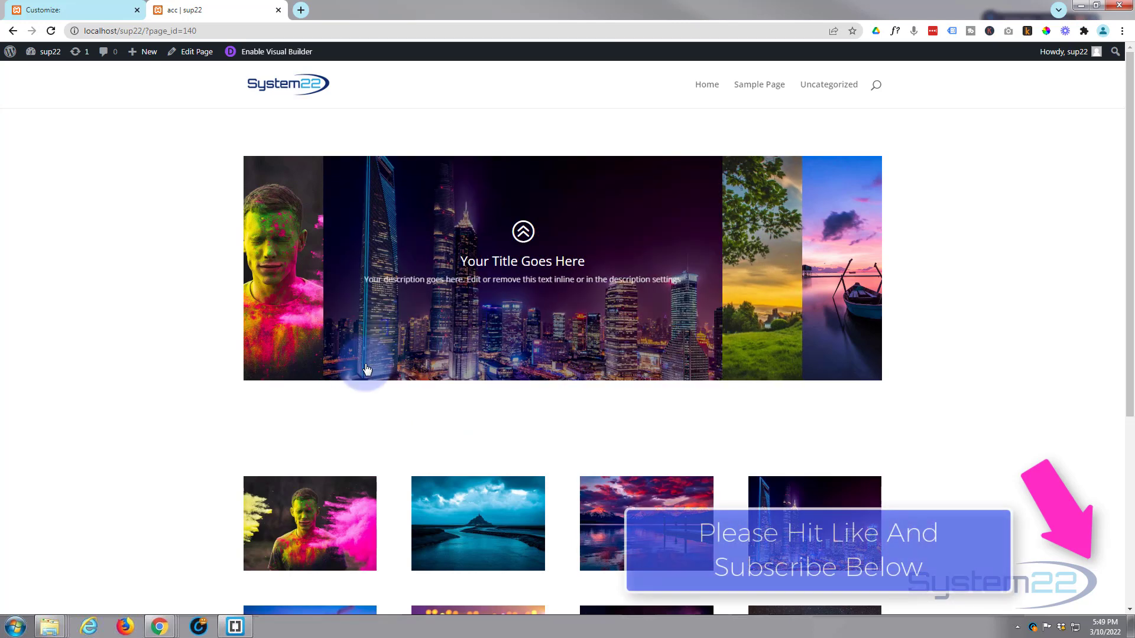
left_click(290, 370)
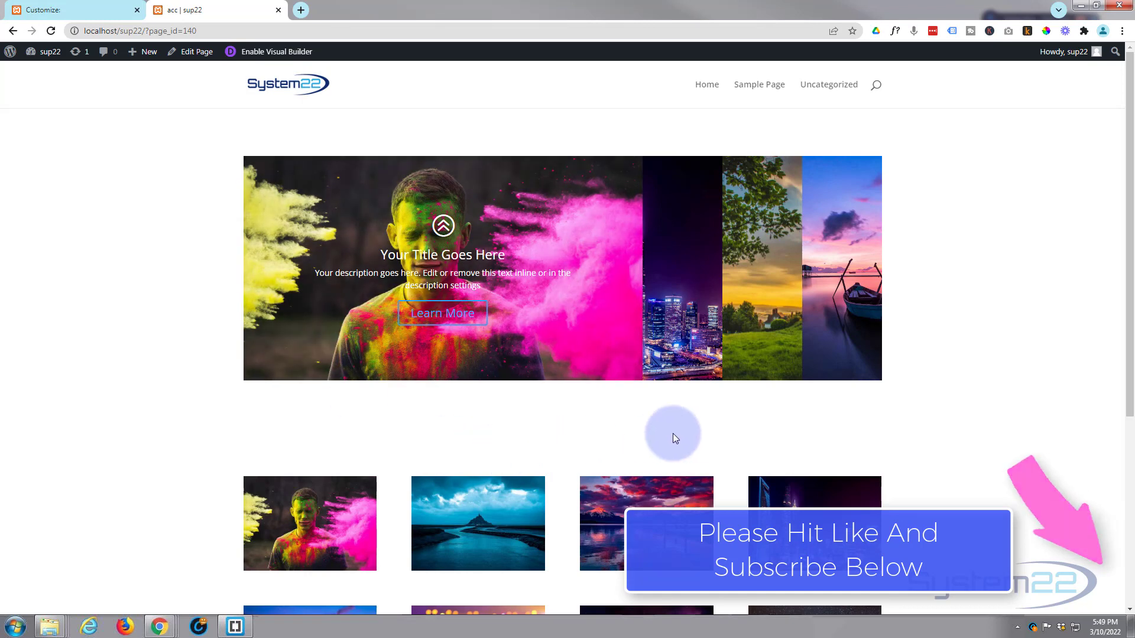
left_click(682, 373)
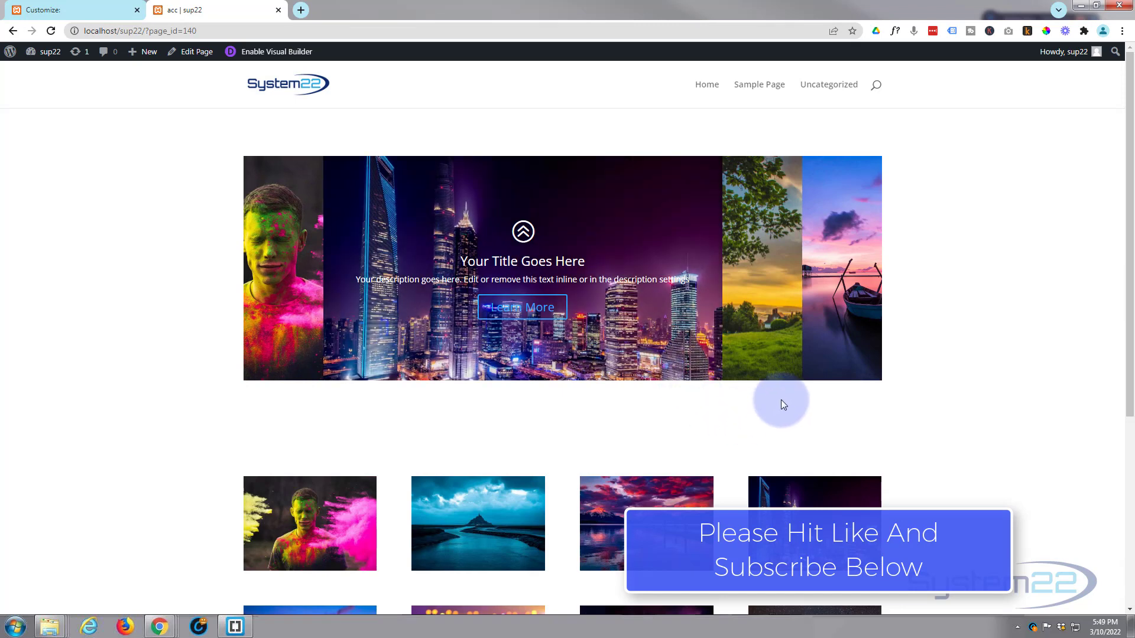
left_click(776, 379)
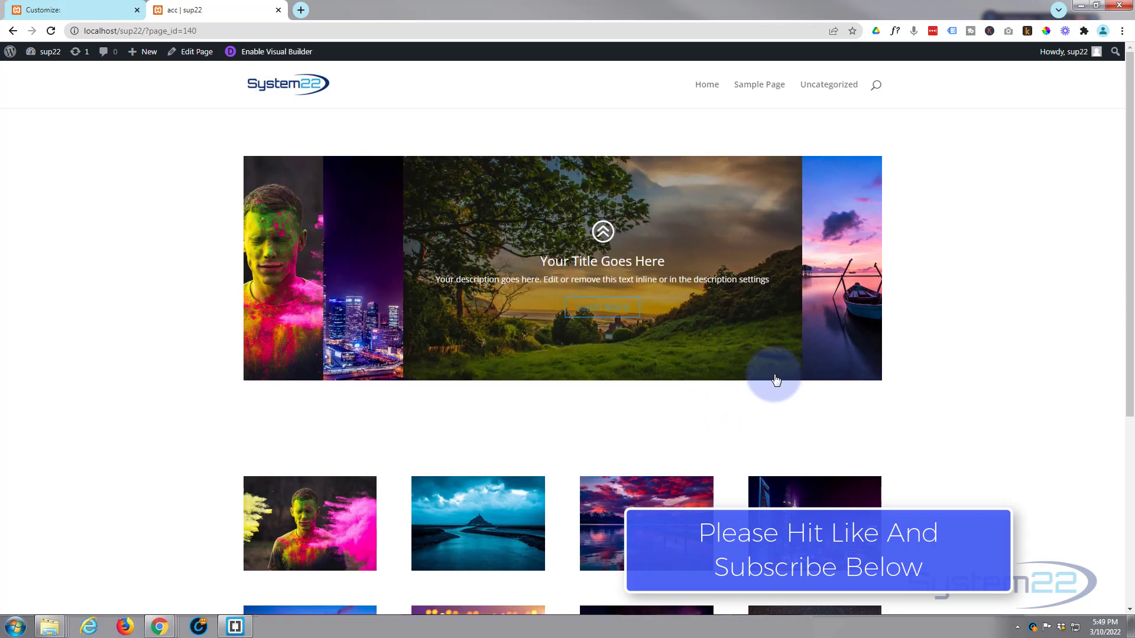